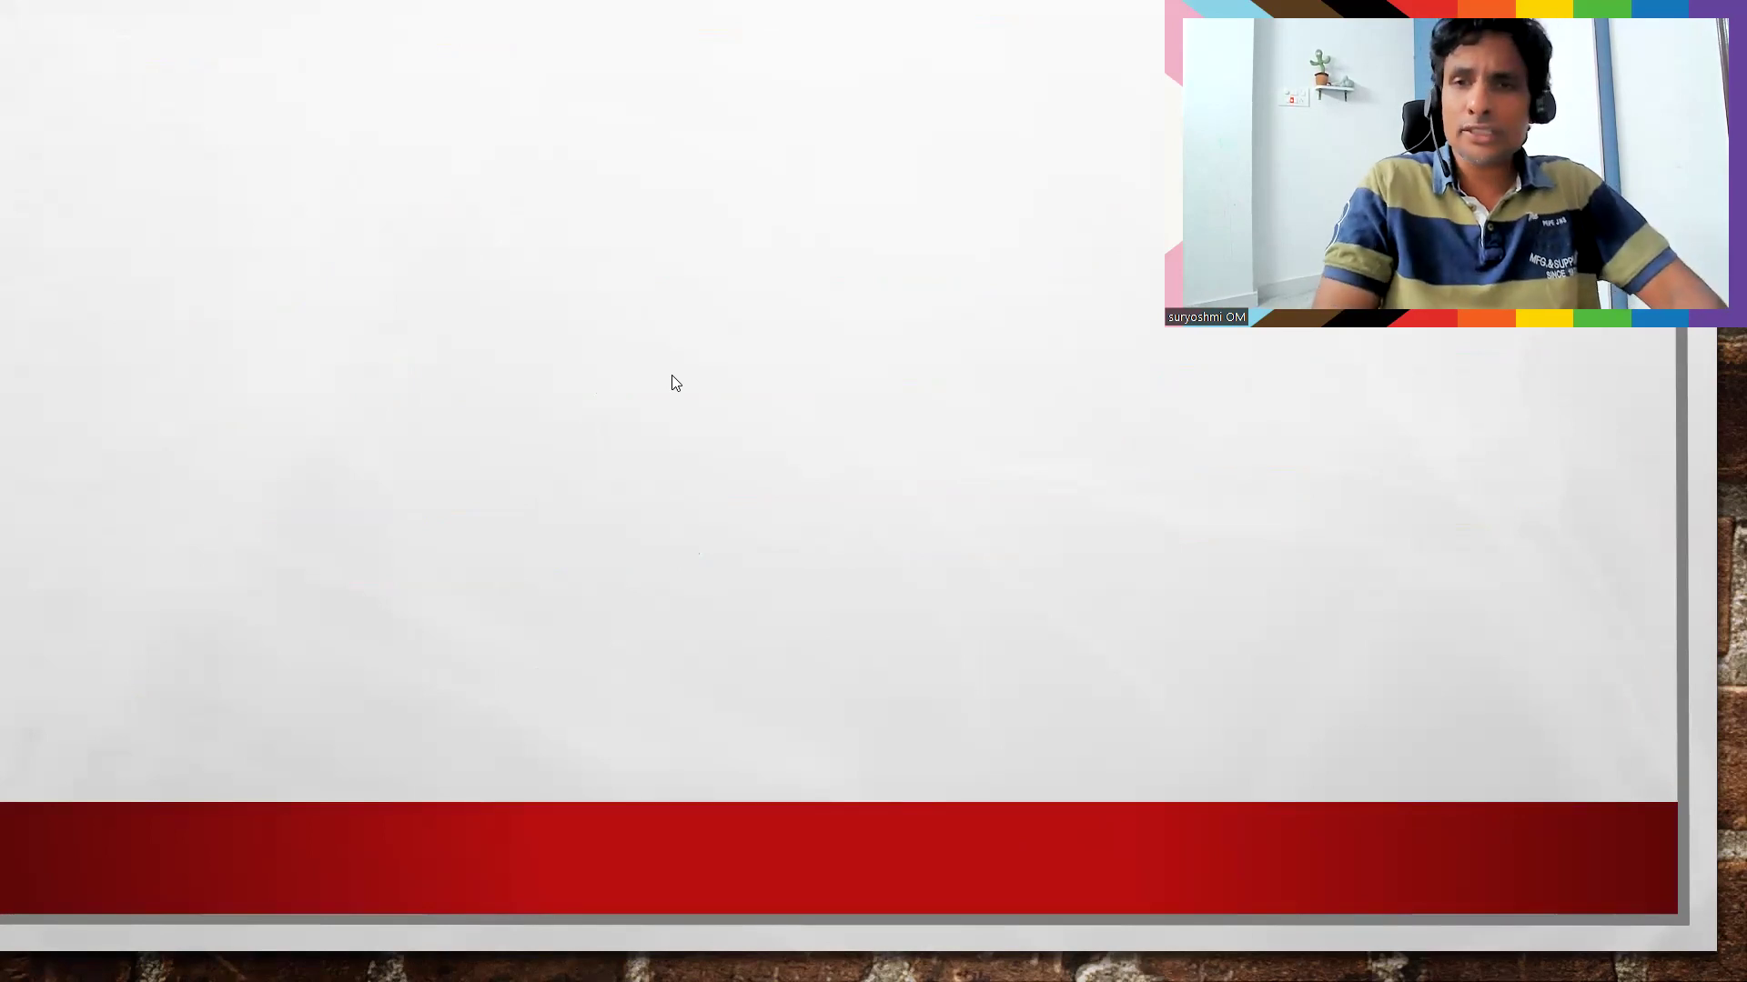
# Display the proposed sales order 20180 (HUNDAI CRETA, 1.500.000,00 EUR) with VA03
pyautogui.hotkey('alt', 'Tab')
pyautogui.write('VA03')
pyautogui.press('Return')
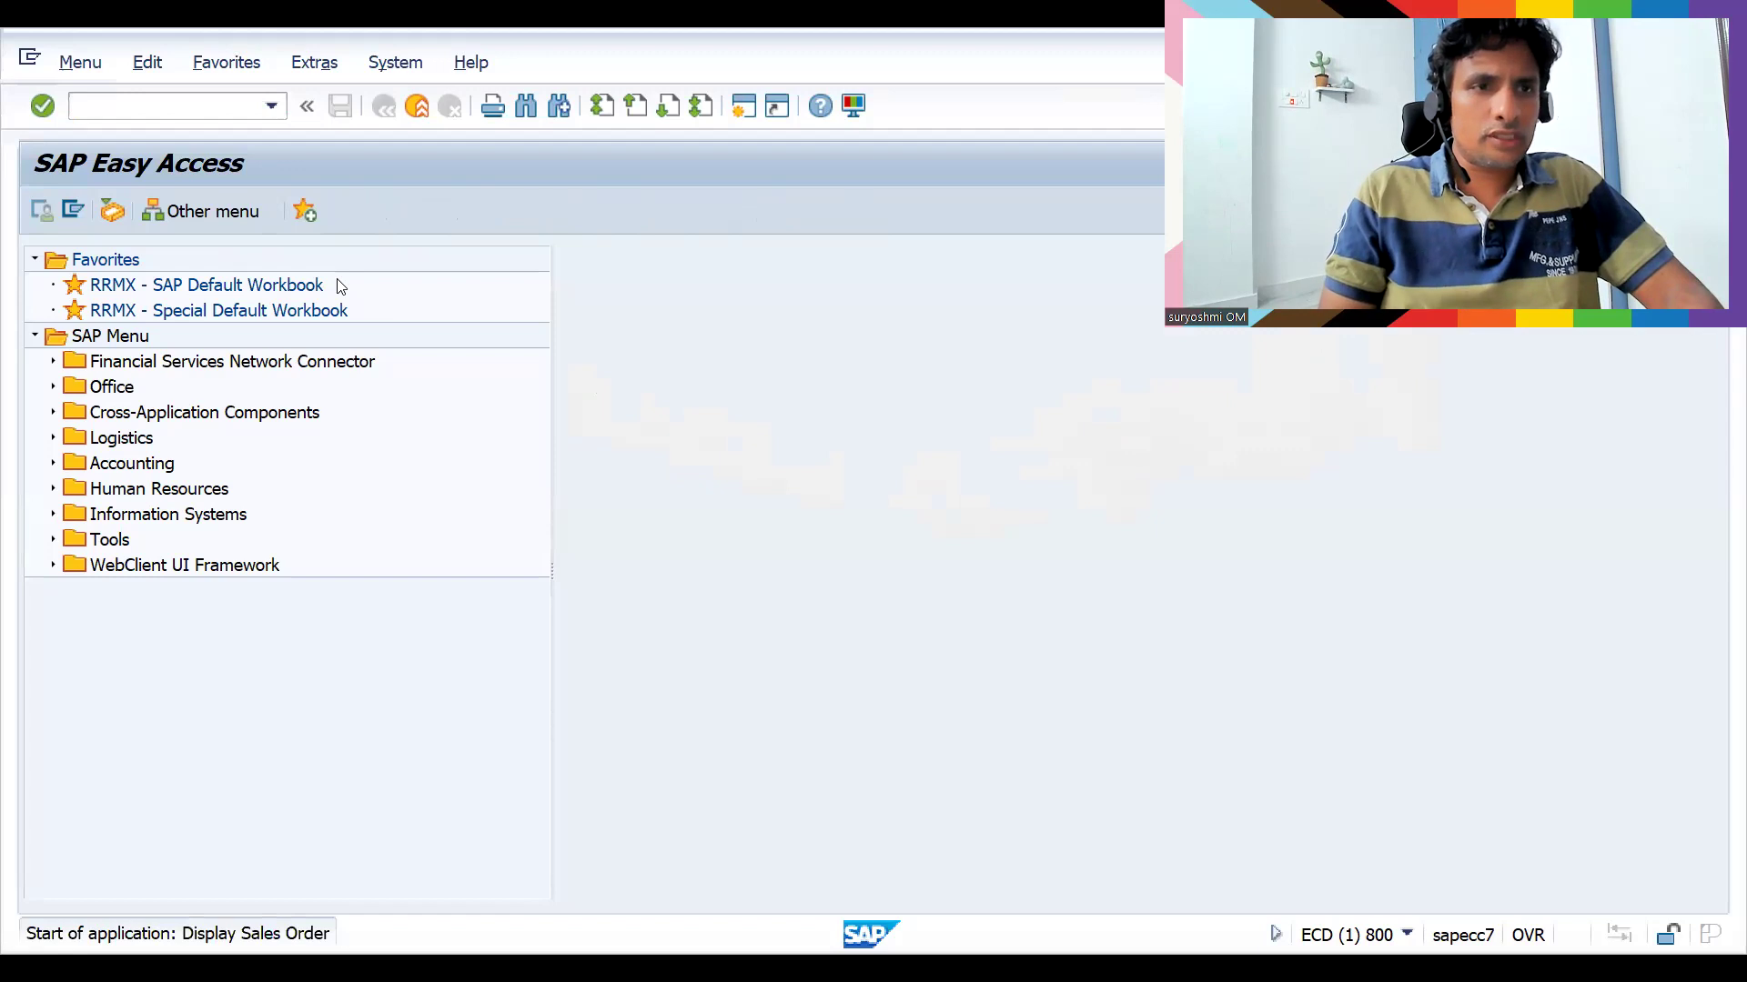
pyautogui.press('Return')
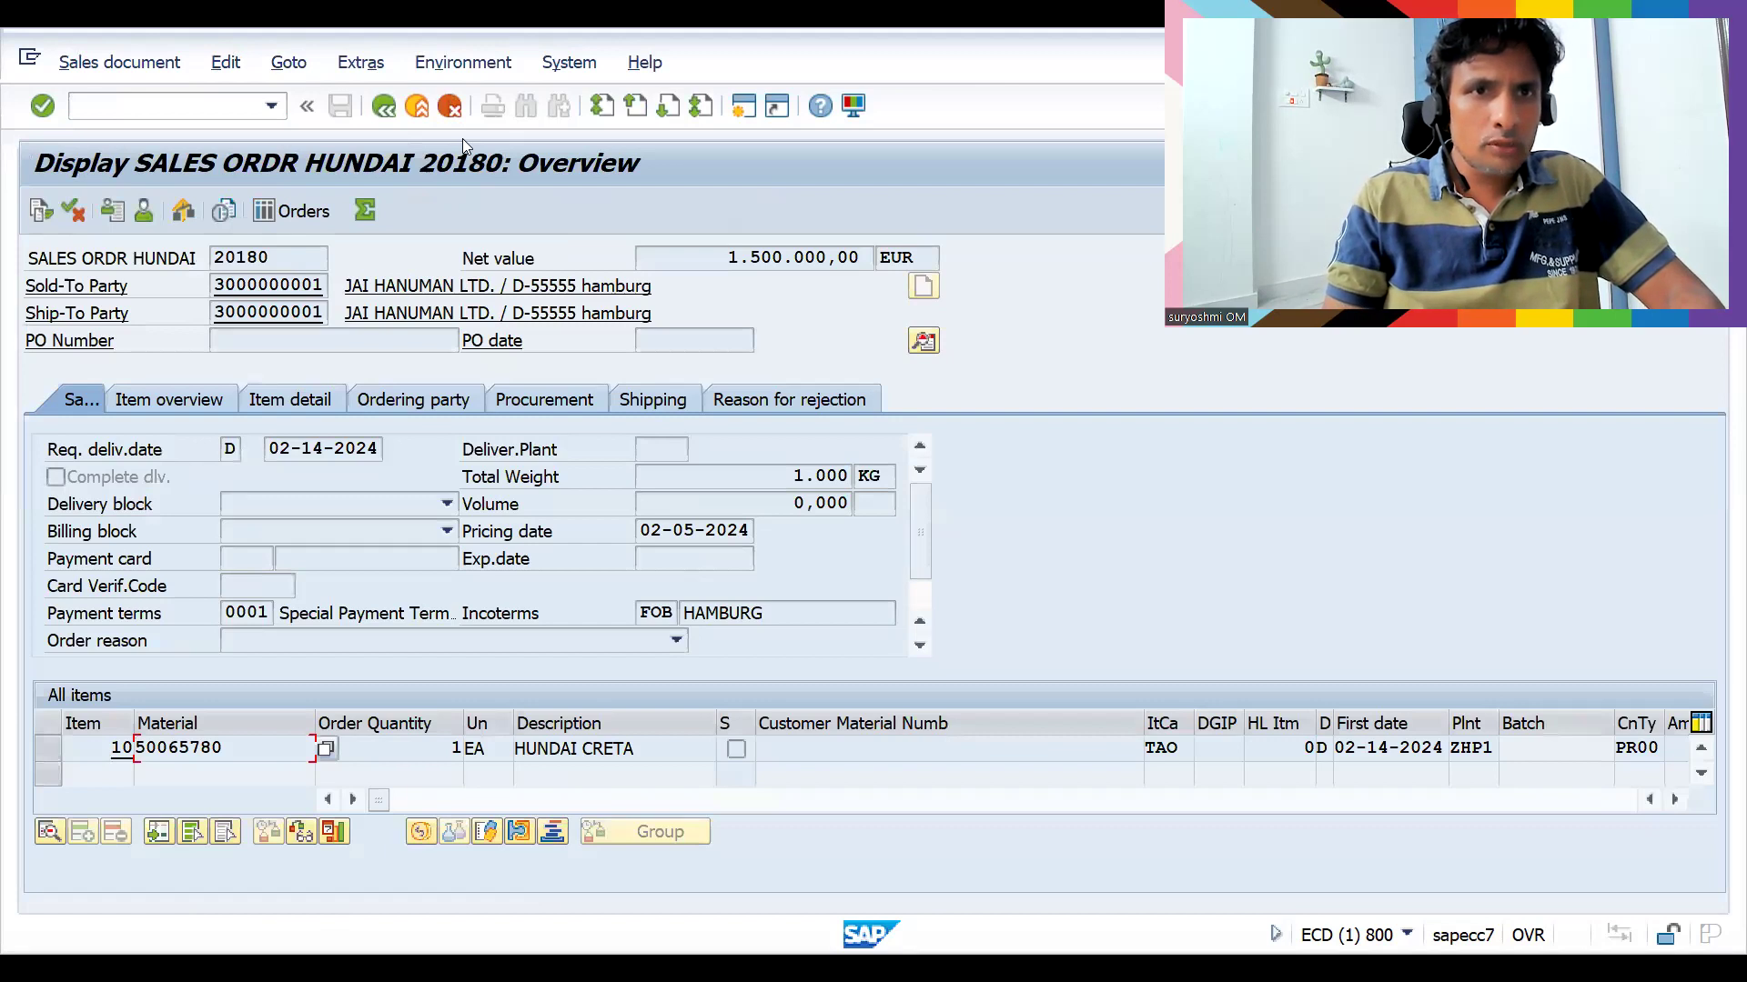
pyautogui.click(459, 68)
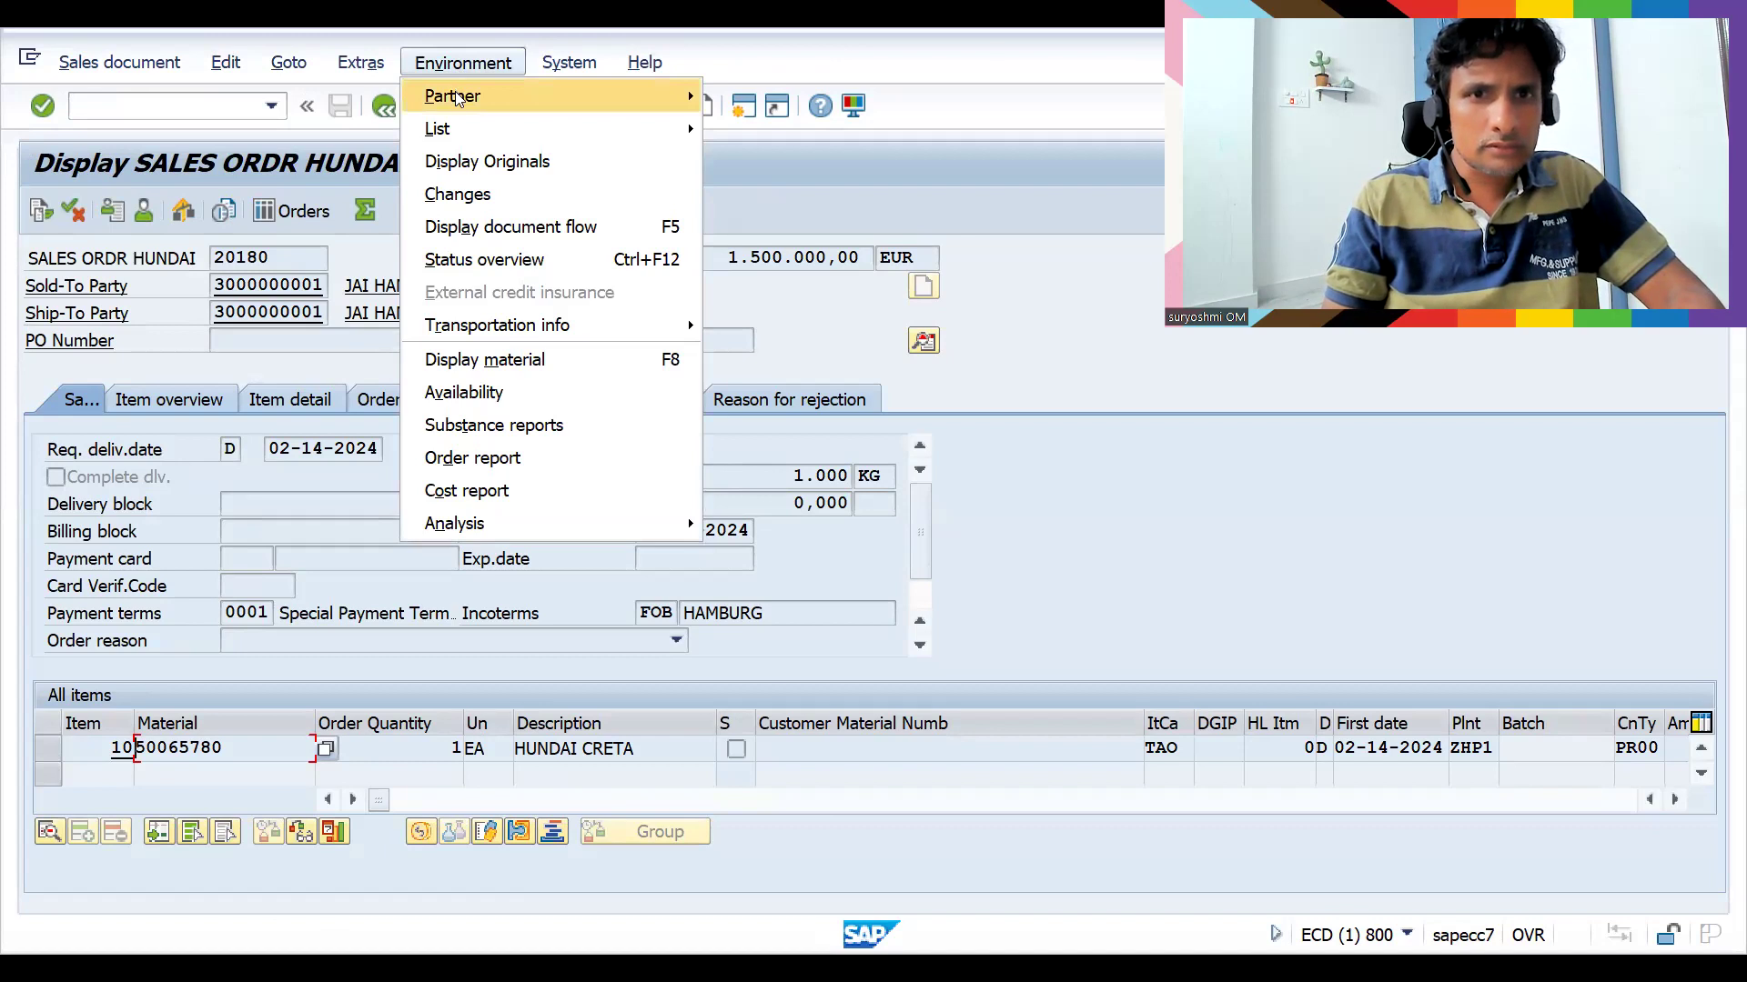
# Open the Customer Fact Sheet sales summary for JAI HANUMAN LTD. via Environment > Partner
pyautogui.moveTo(459, 98)
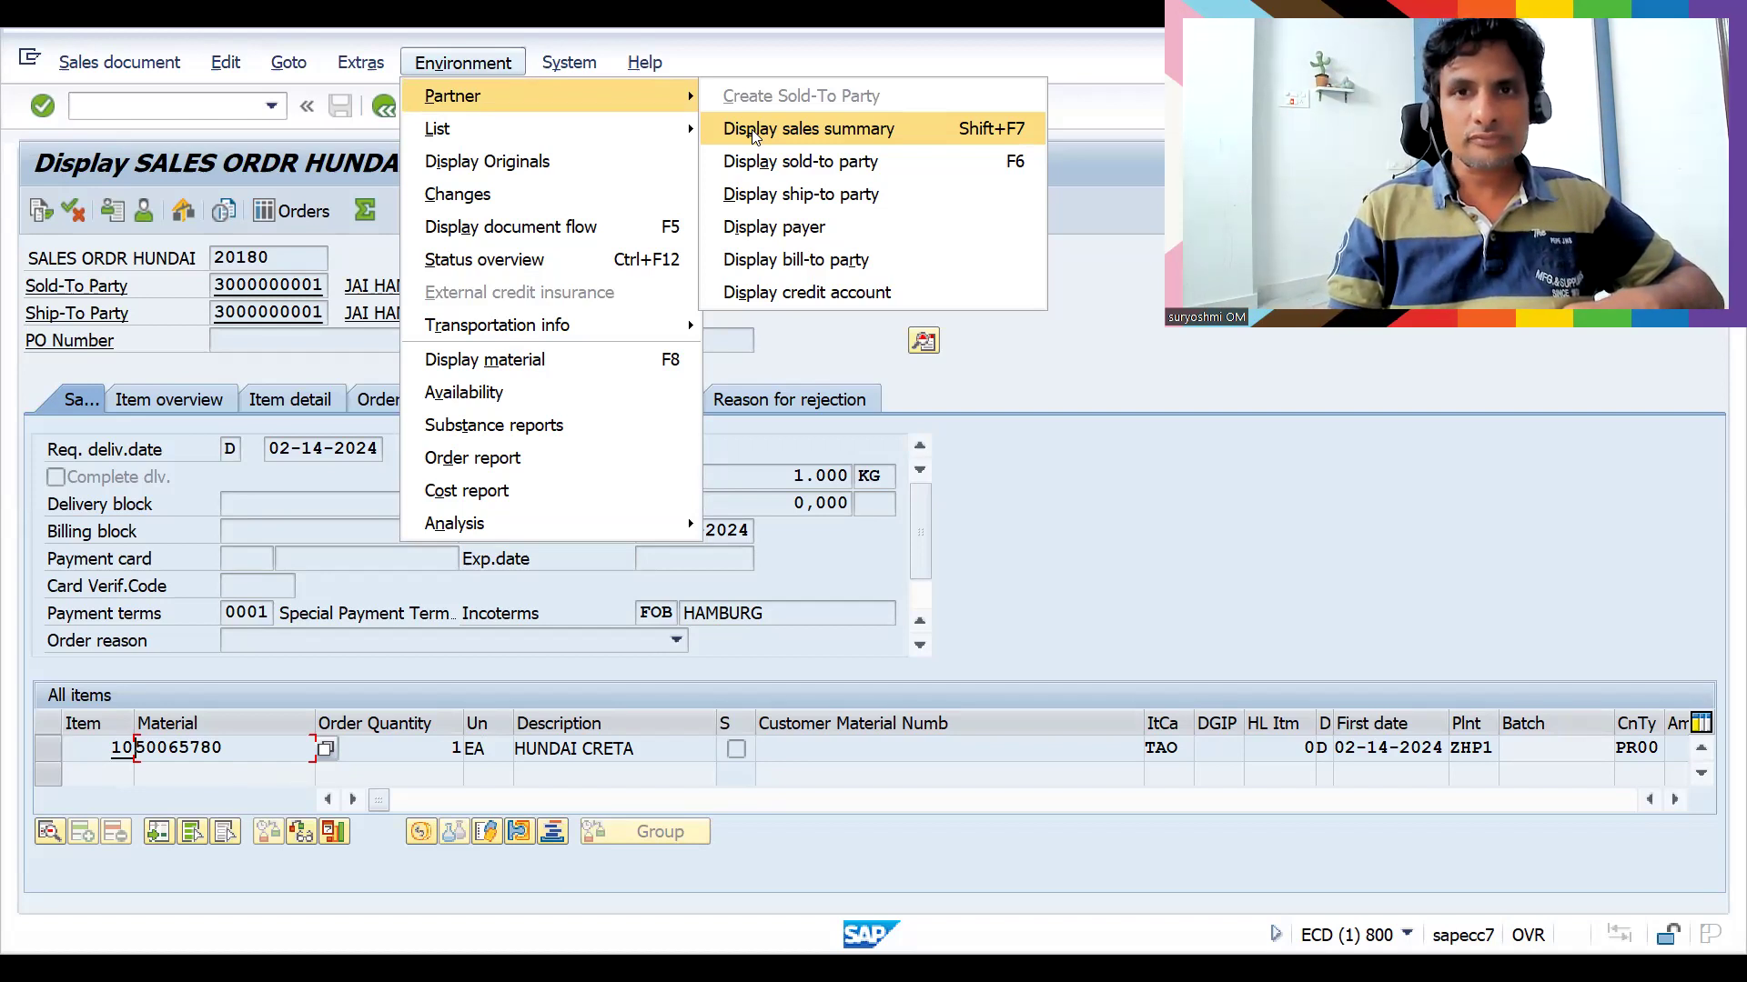
pyautogui.click(754, 134)
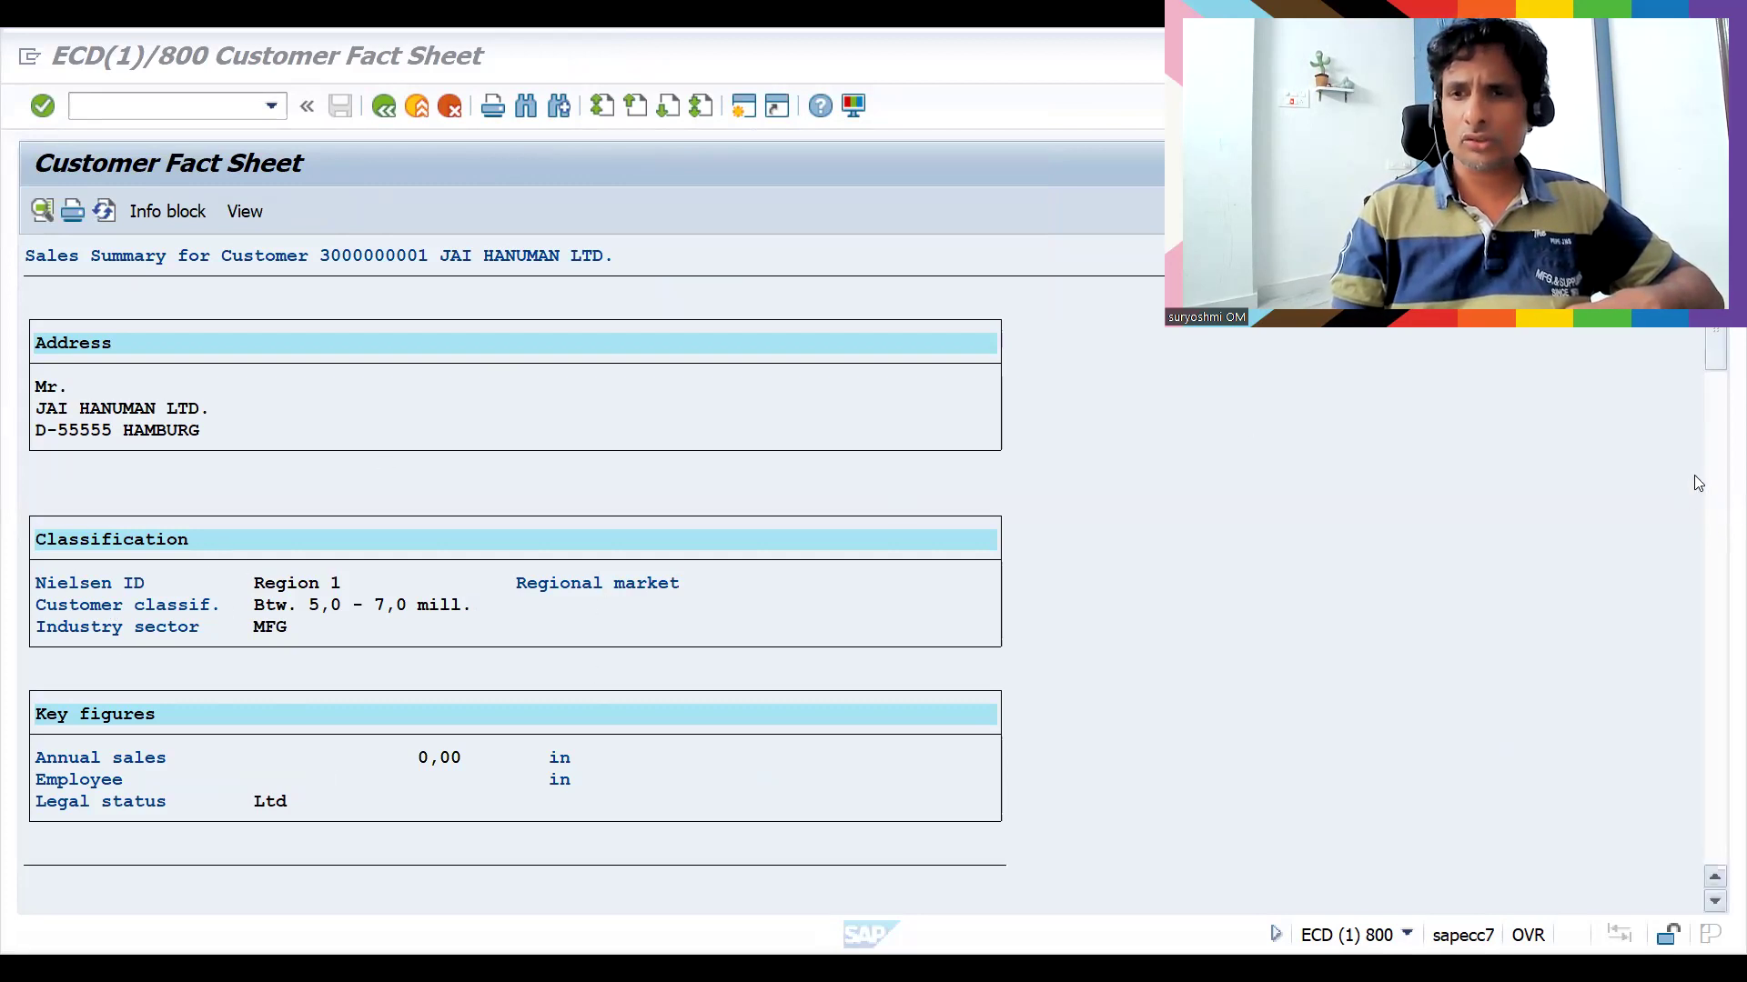
# Inspect the customer master behind industry sector MFG and the sales area shipping data
pyautogui.click(1722, 523)
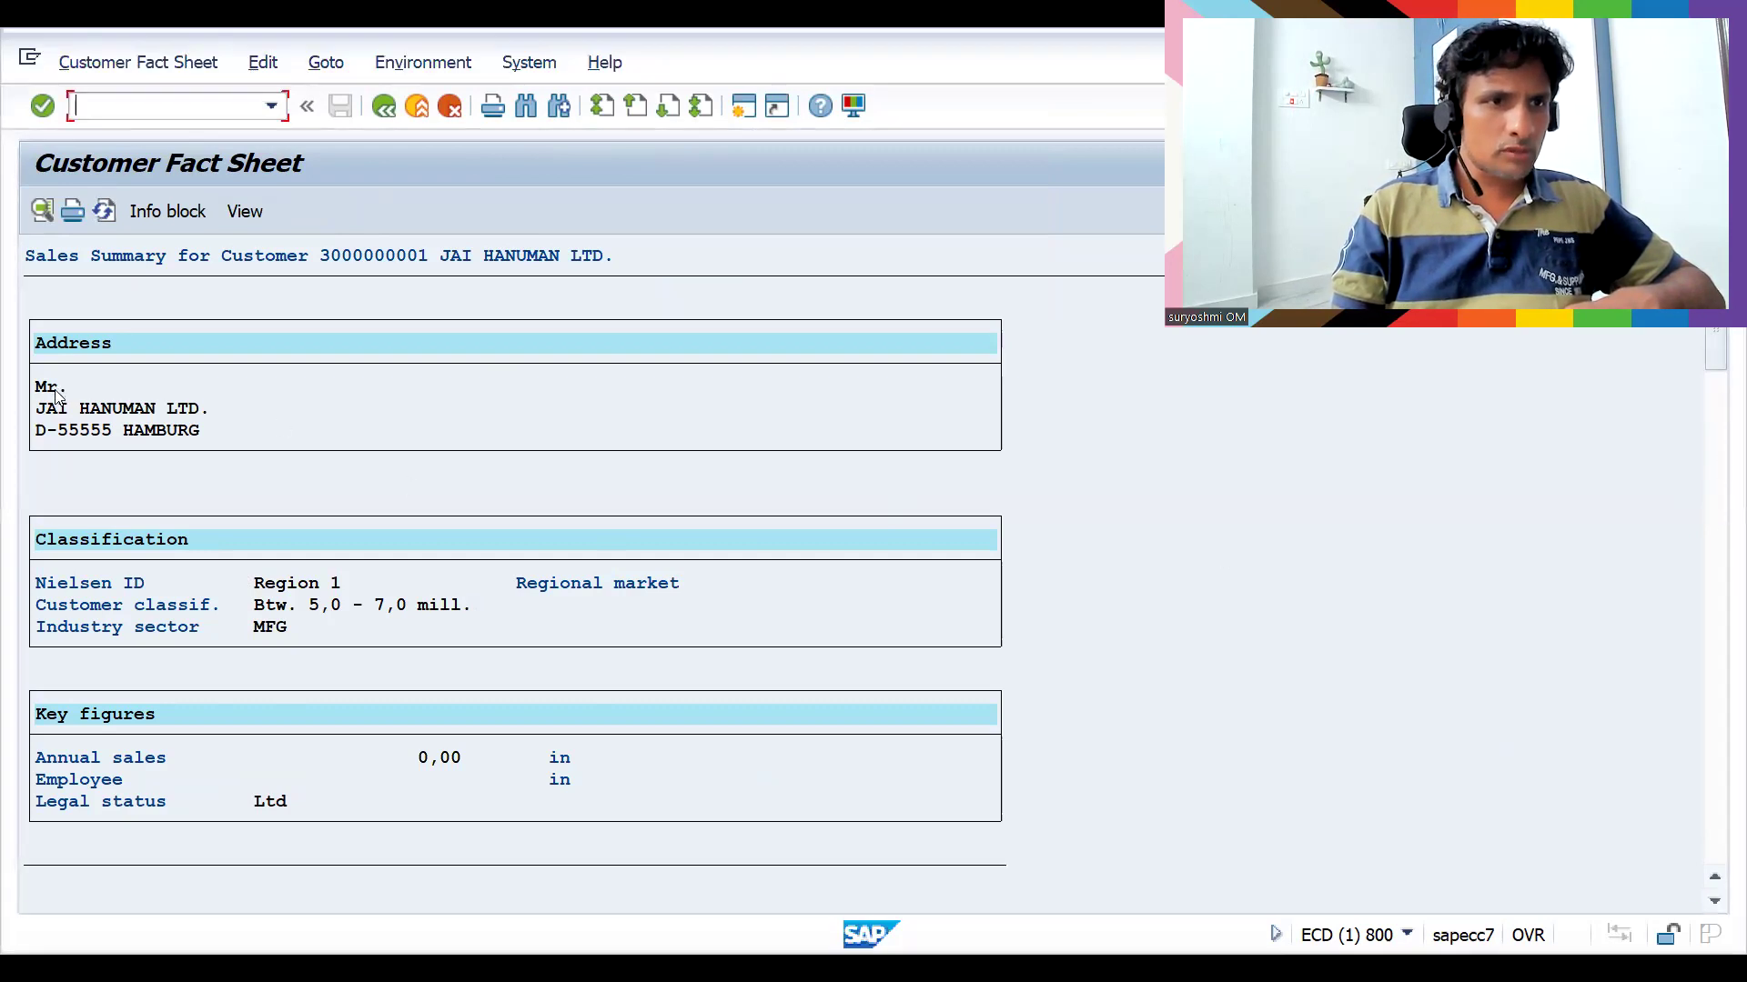
pyautogui.doubleClick(255, 629)
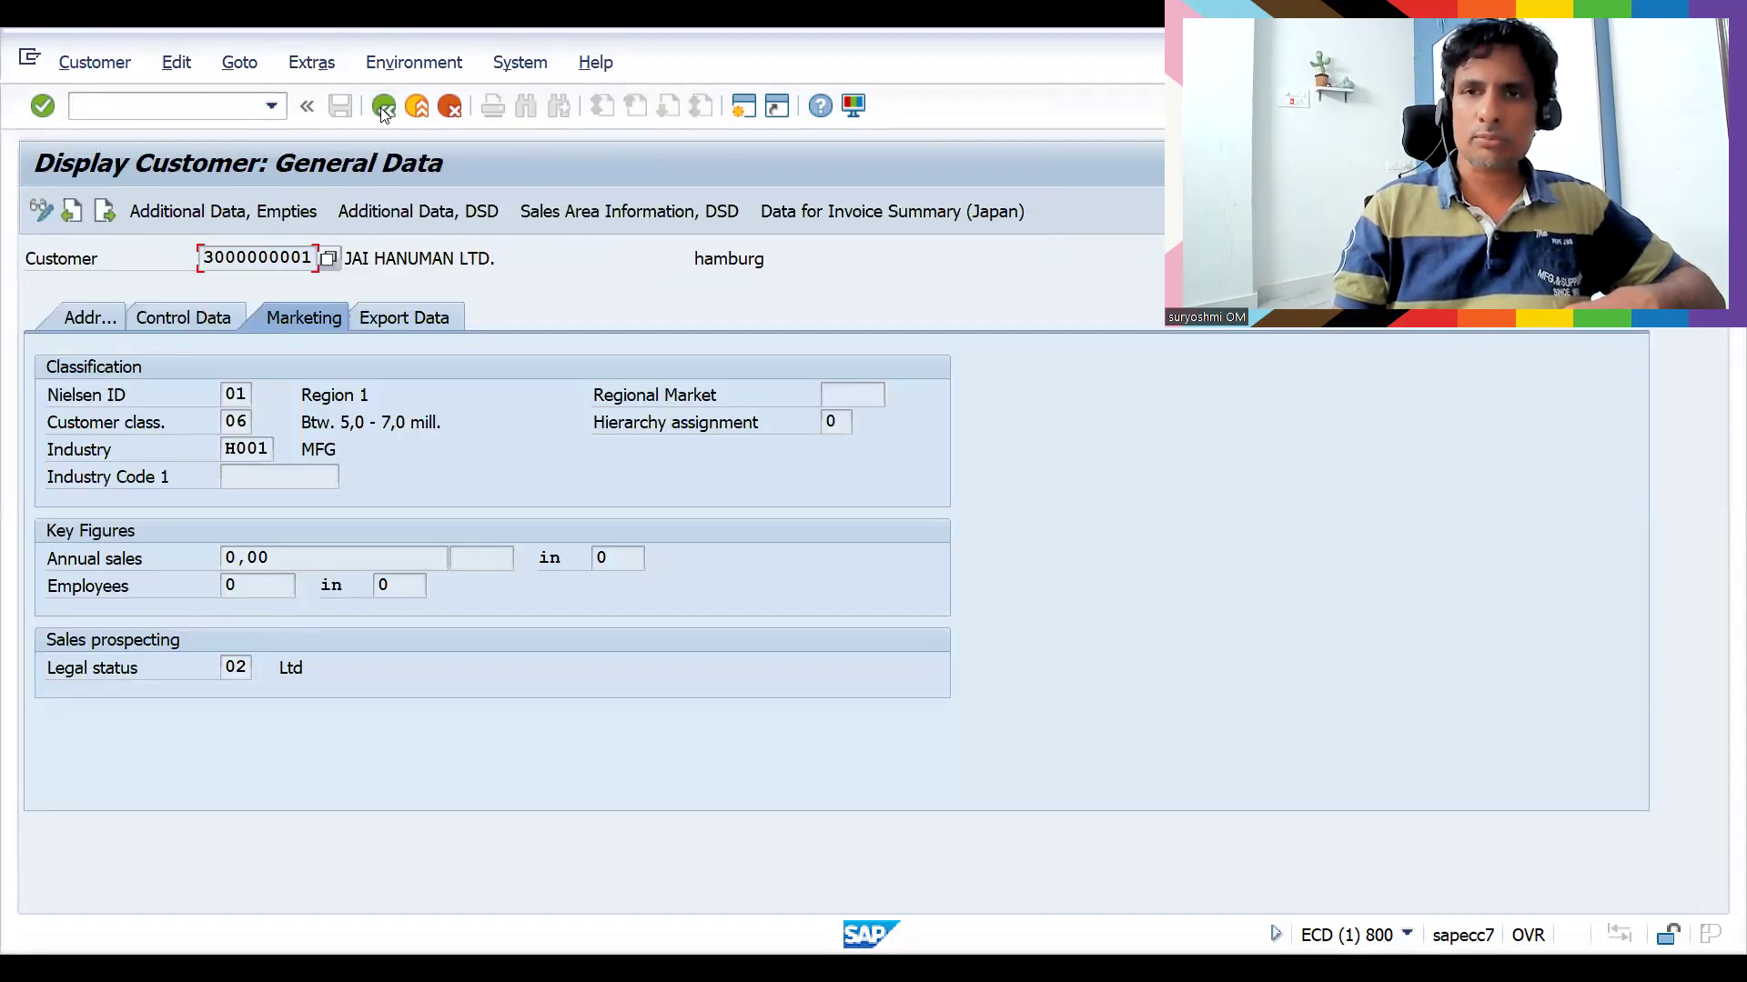
pyautogui.press('F3')
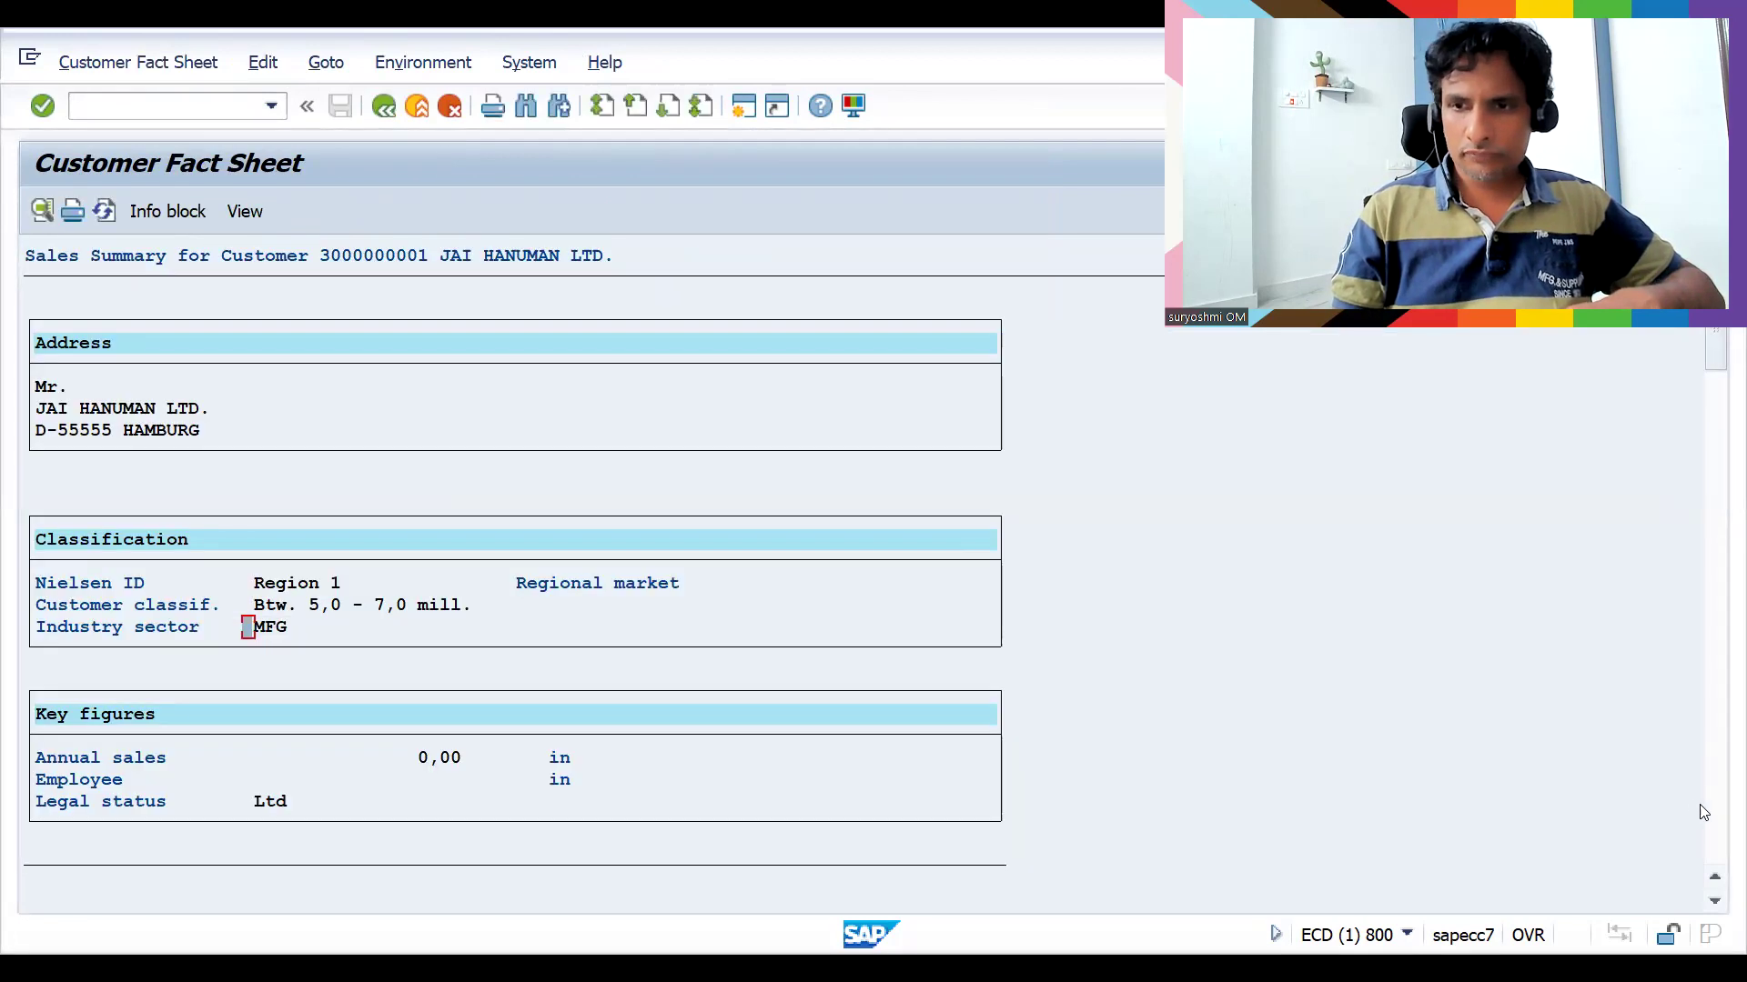
pyautogui.click(1719, 815)
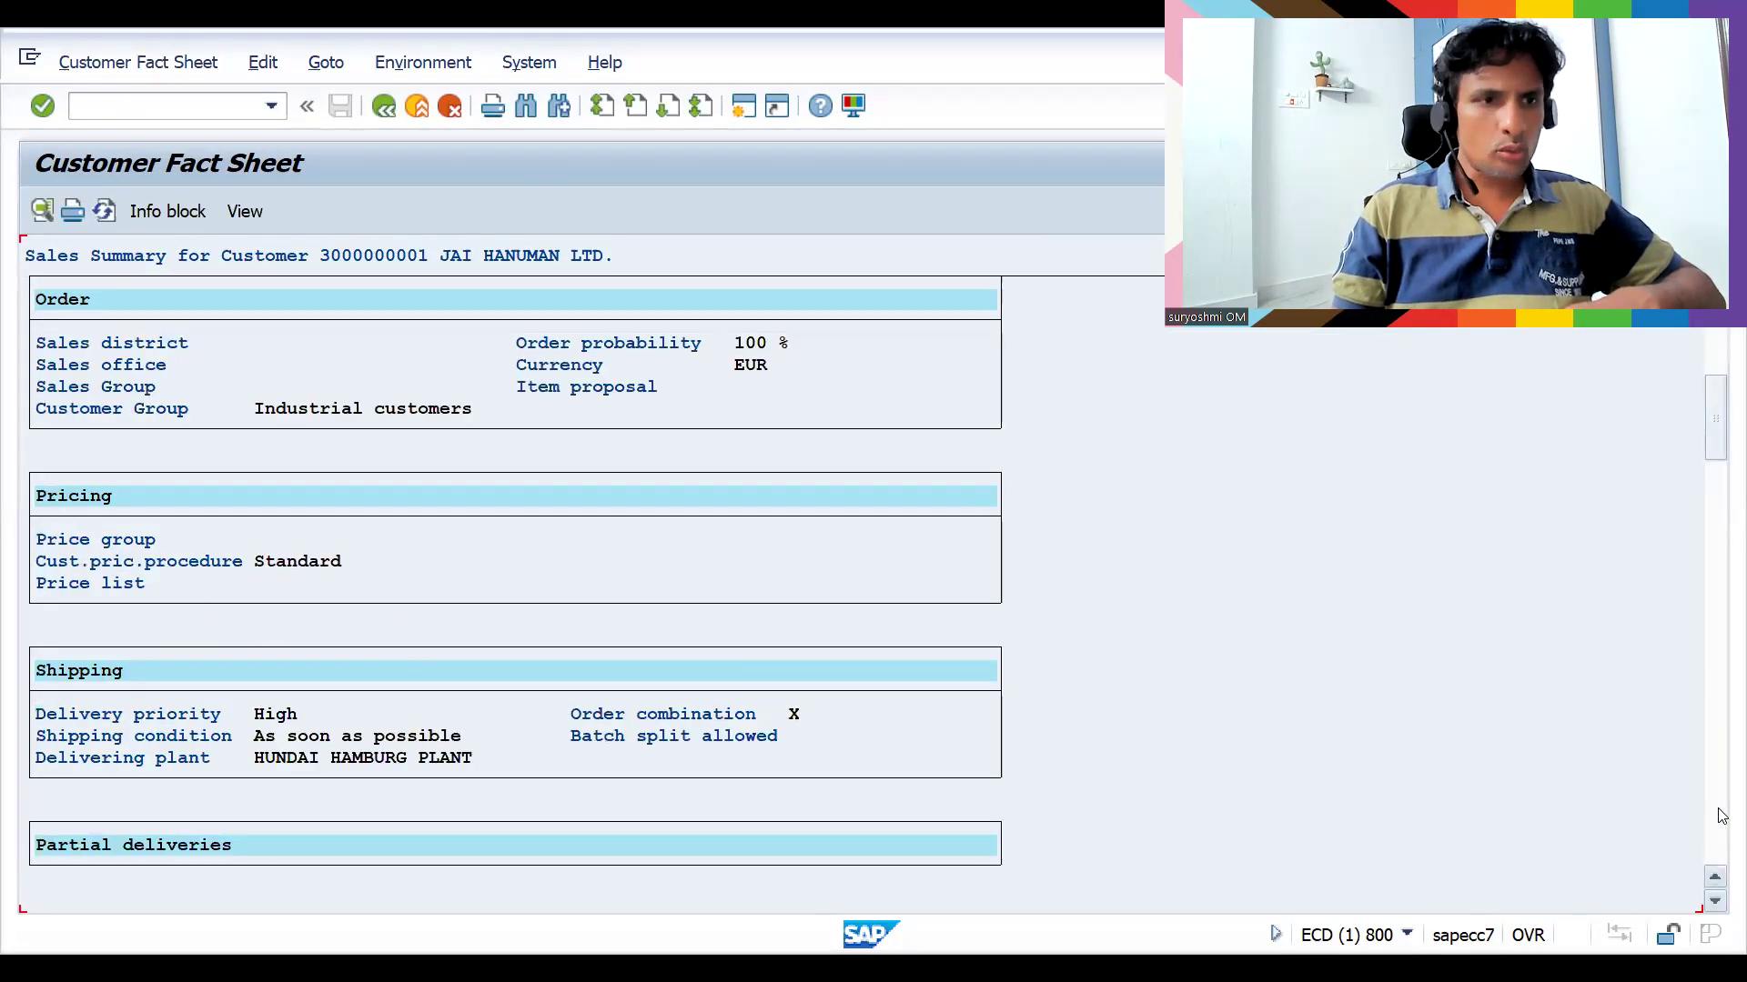
pyautogui.doubleClick(173, 725)
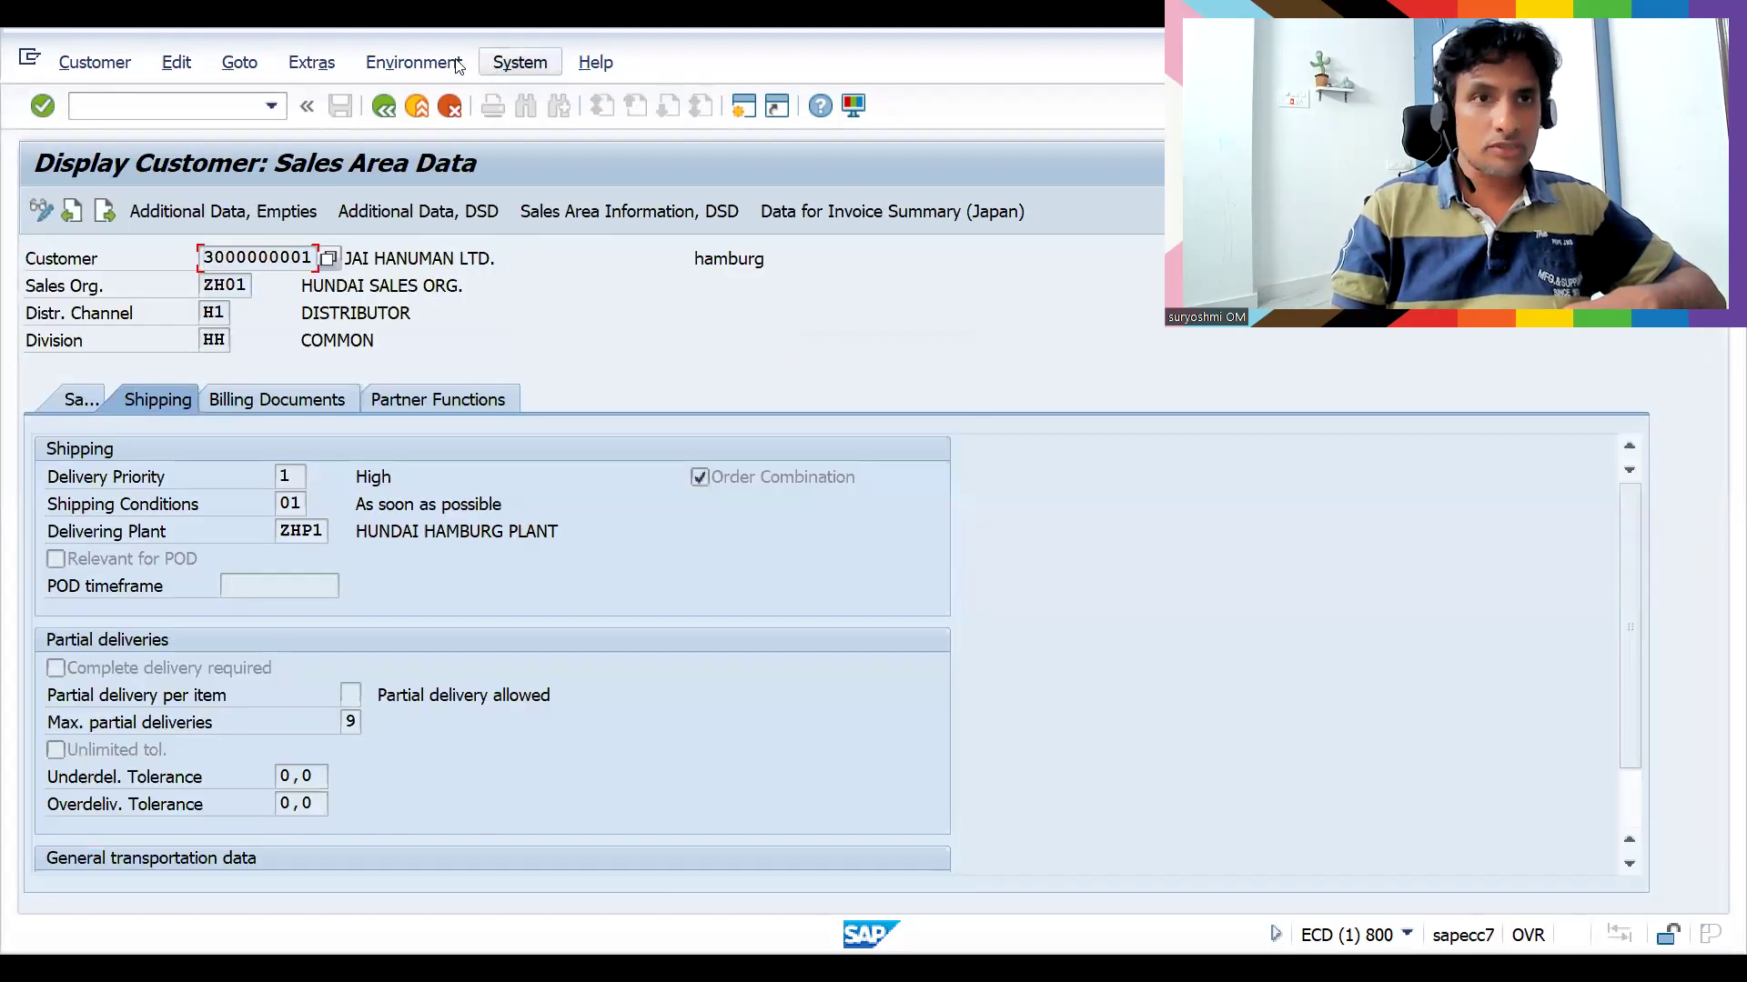
pyautogui.click(384, 105)
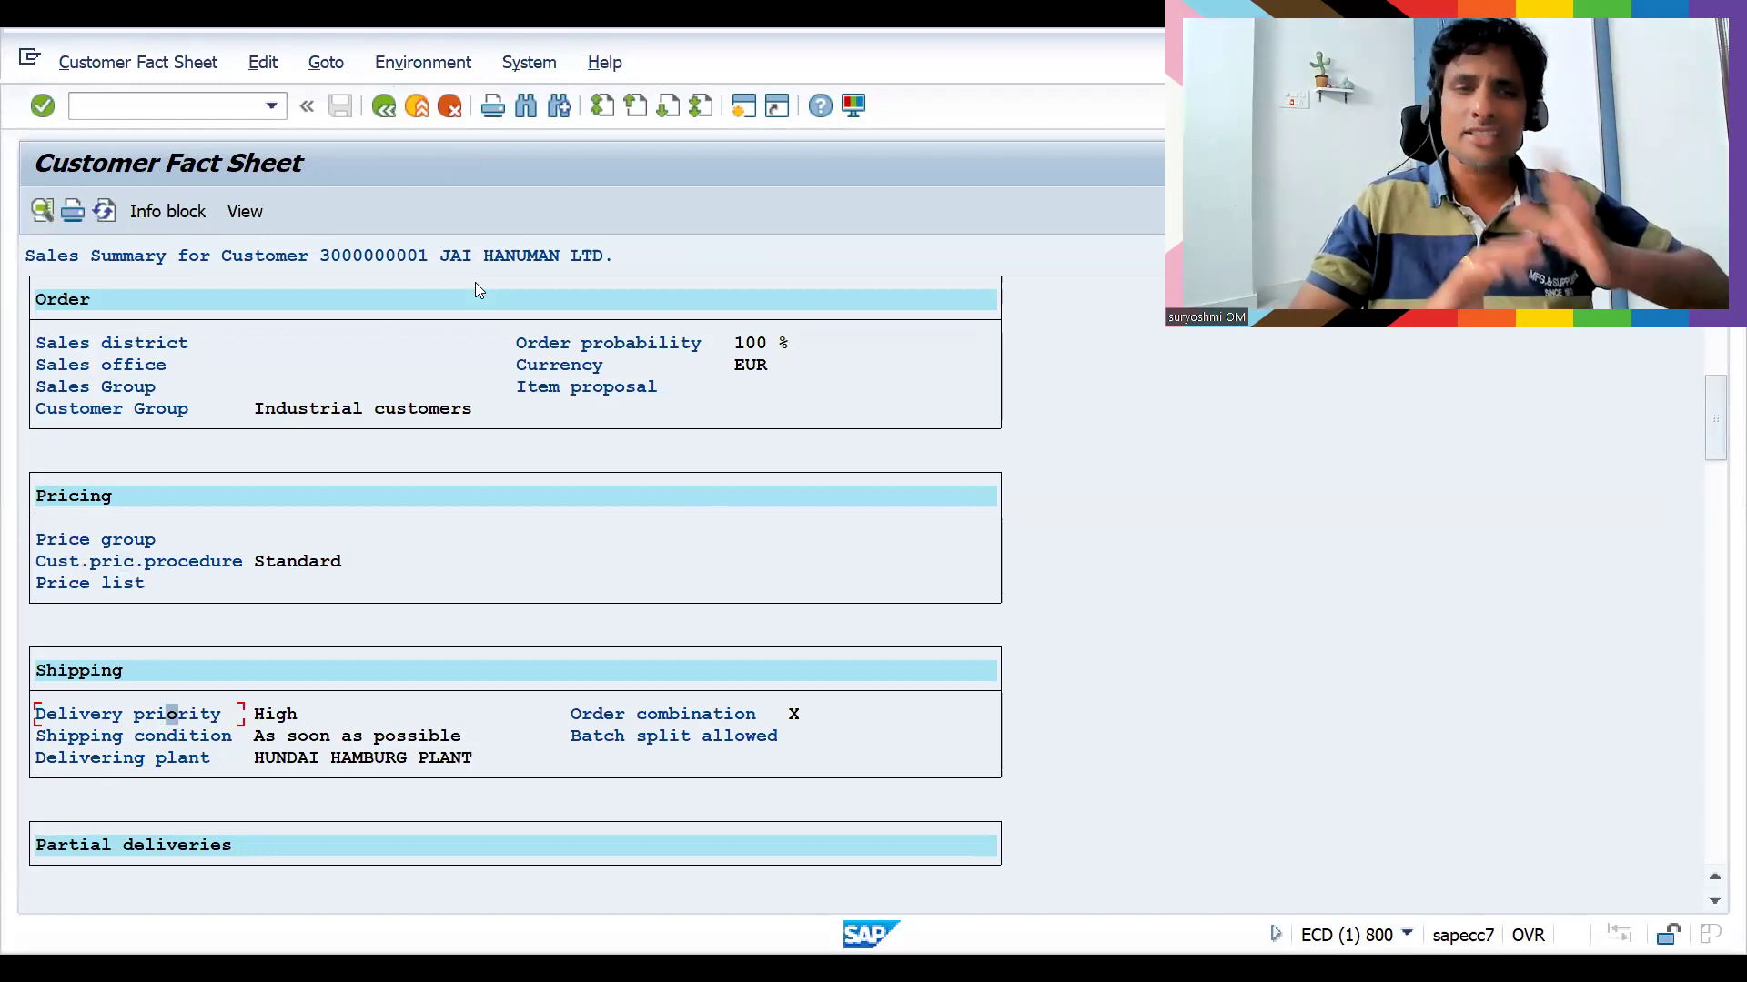
# Check the customer's partner functions in master data and return to the fact sheet
pyautogui.click(1720, 735)
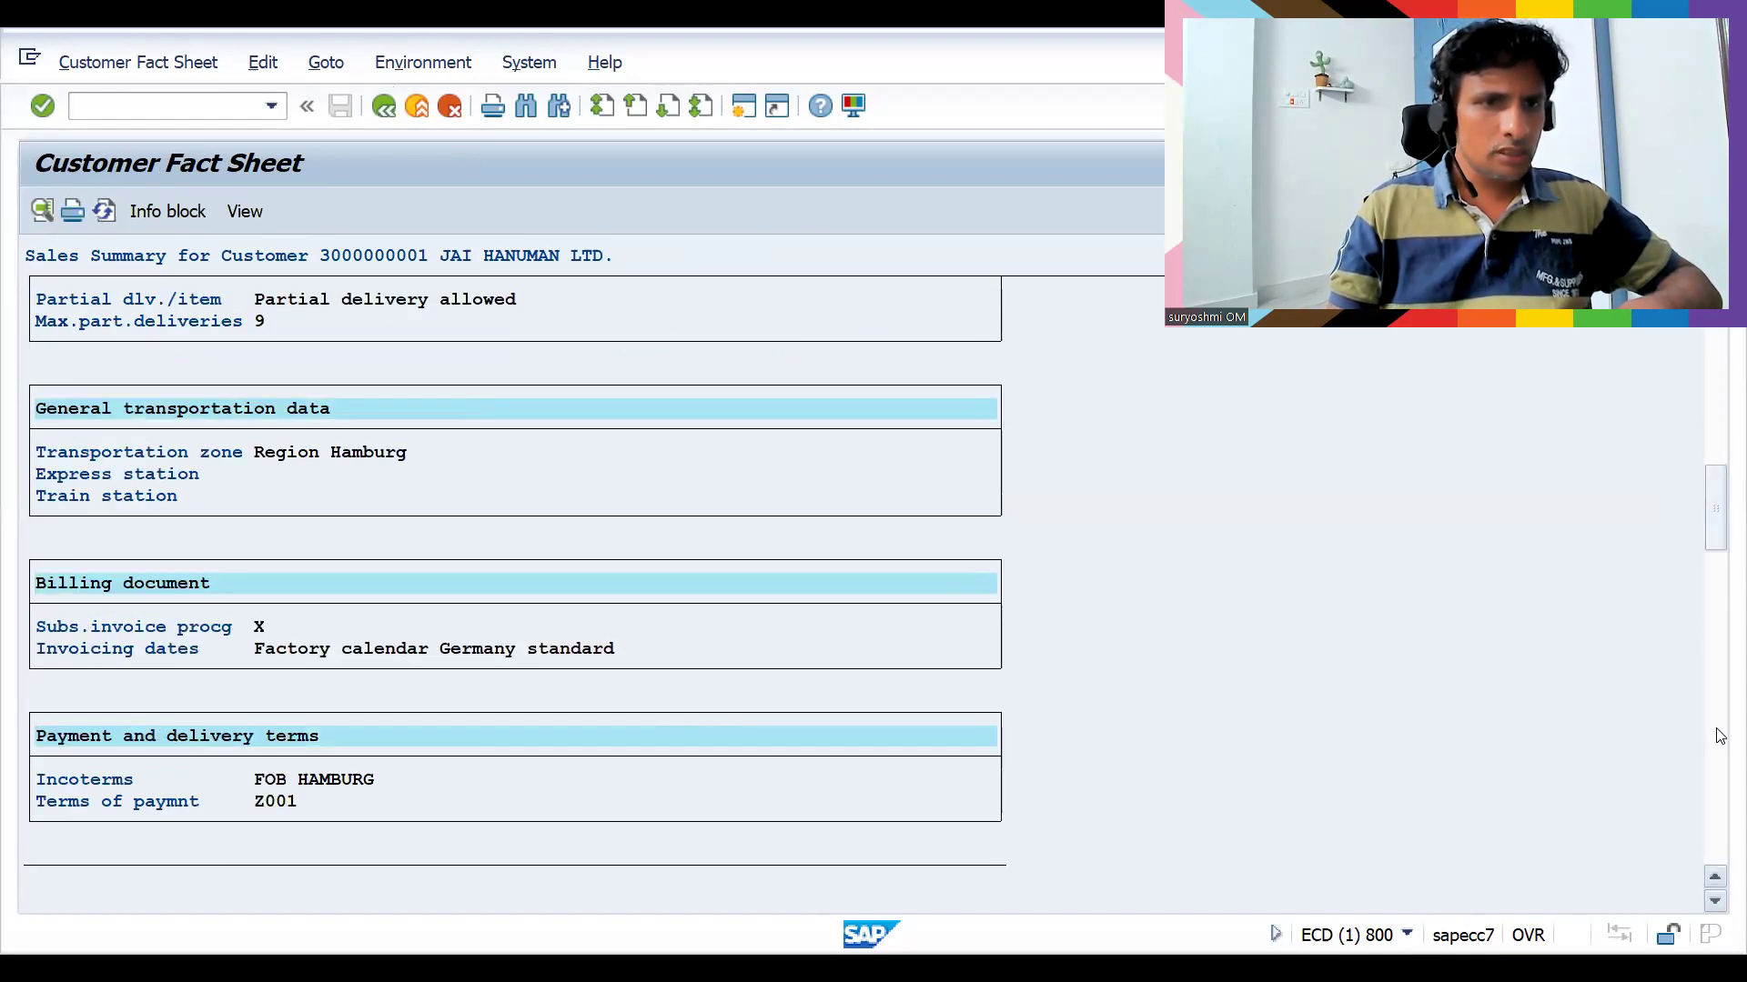
pyautogui.click(1719, 735)
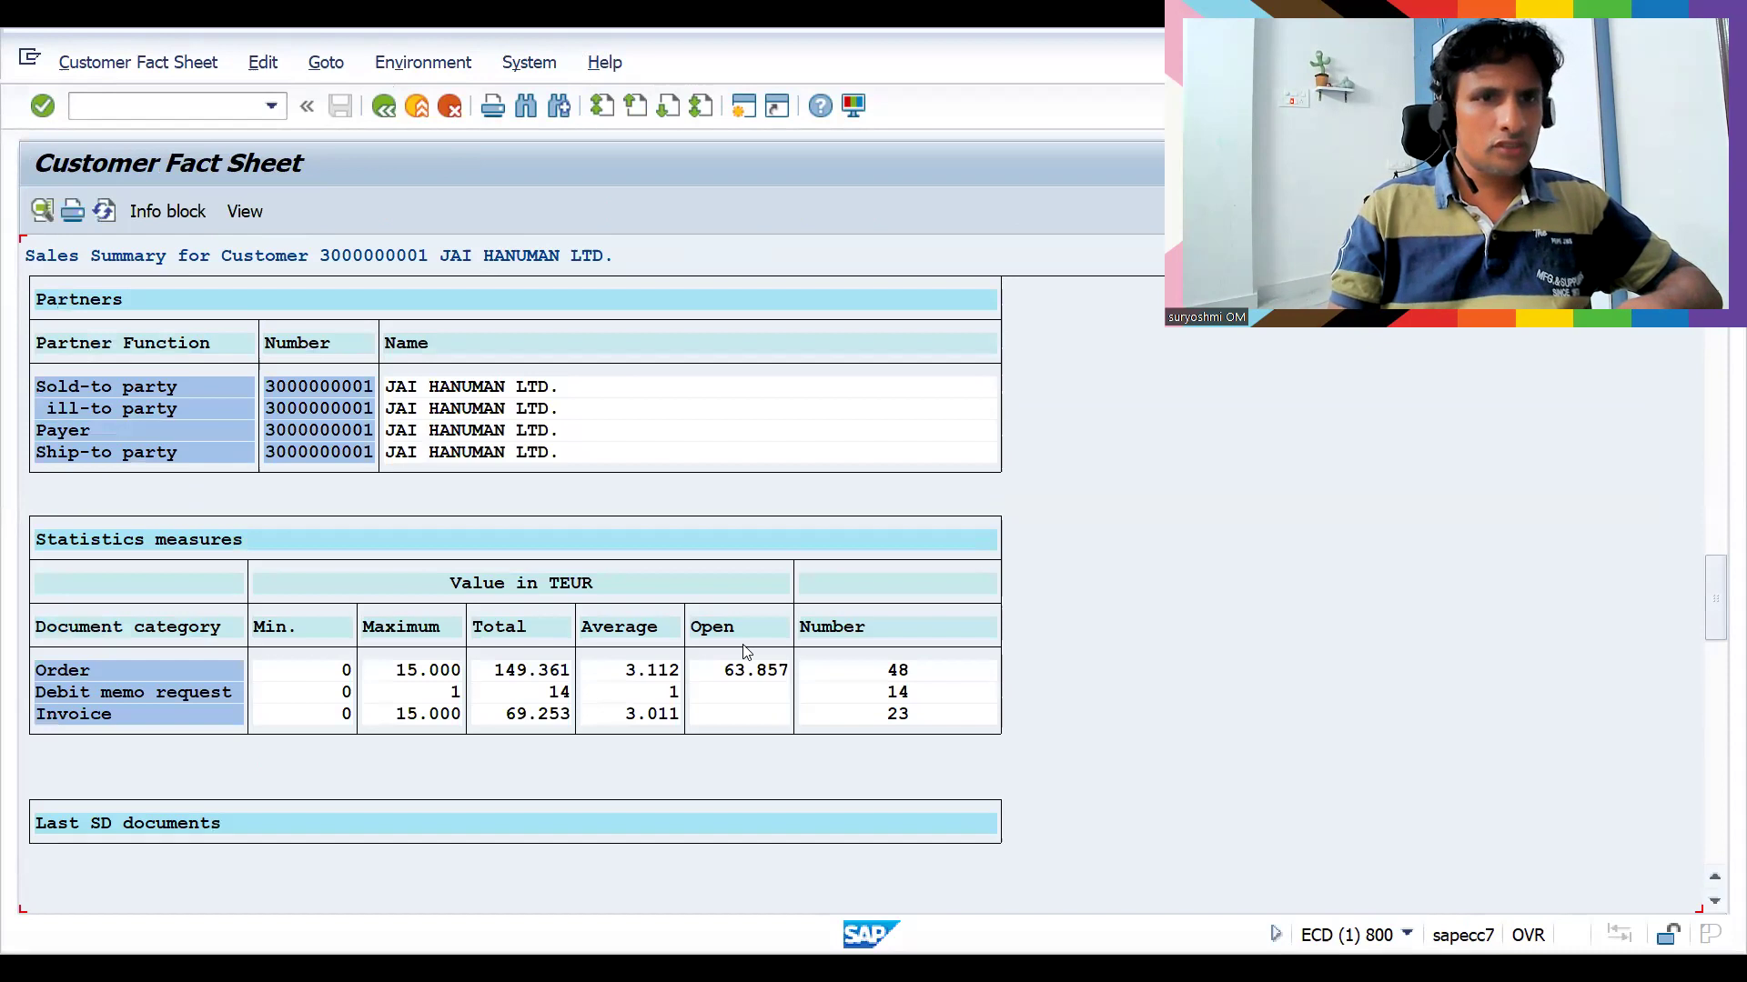
pyautogui.doubleClick(167, 350)
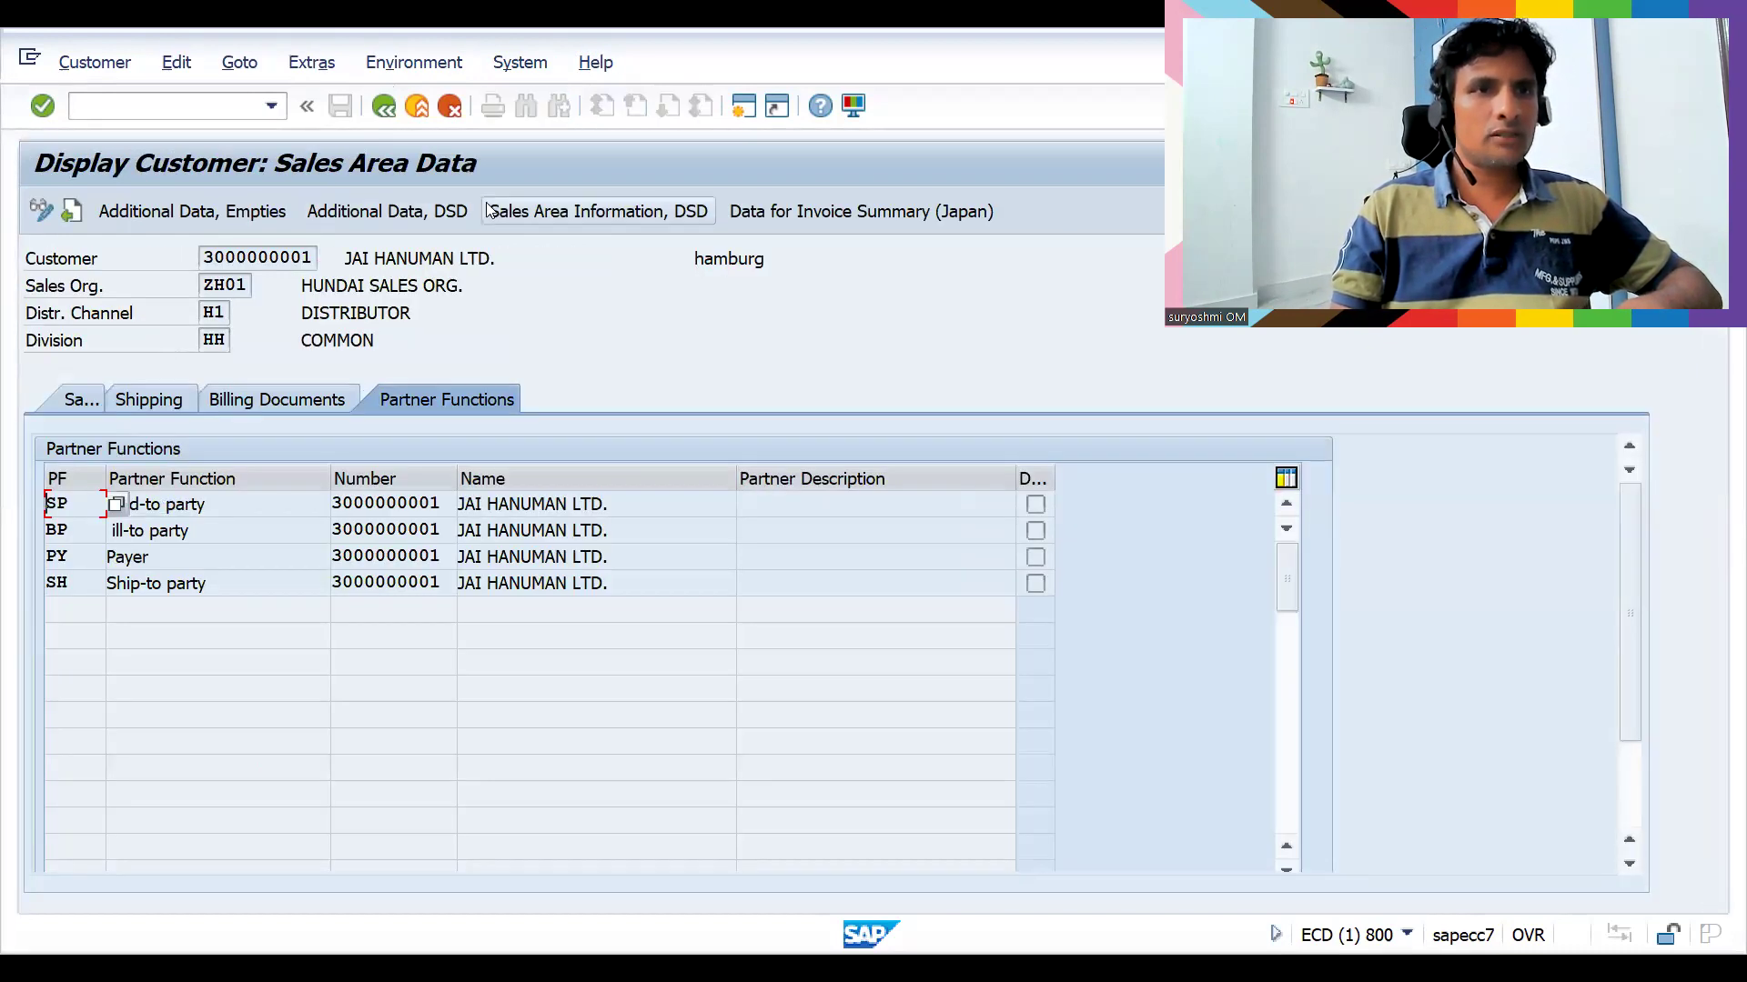
pyautogui.click(383, 106)
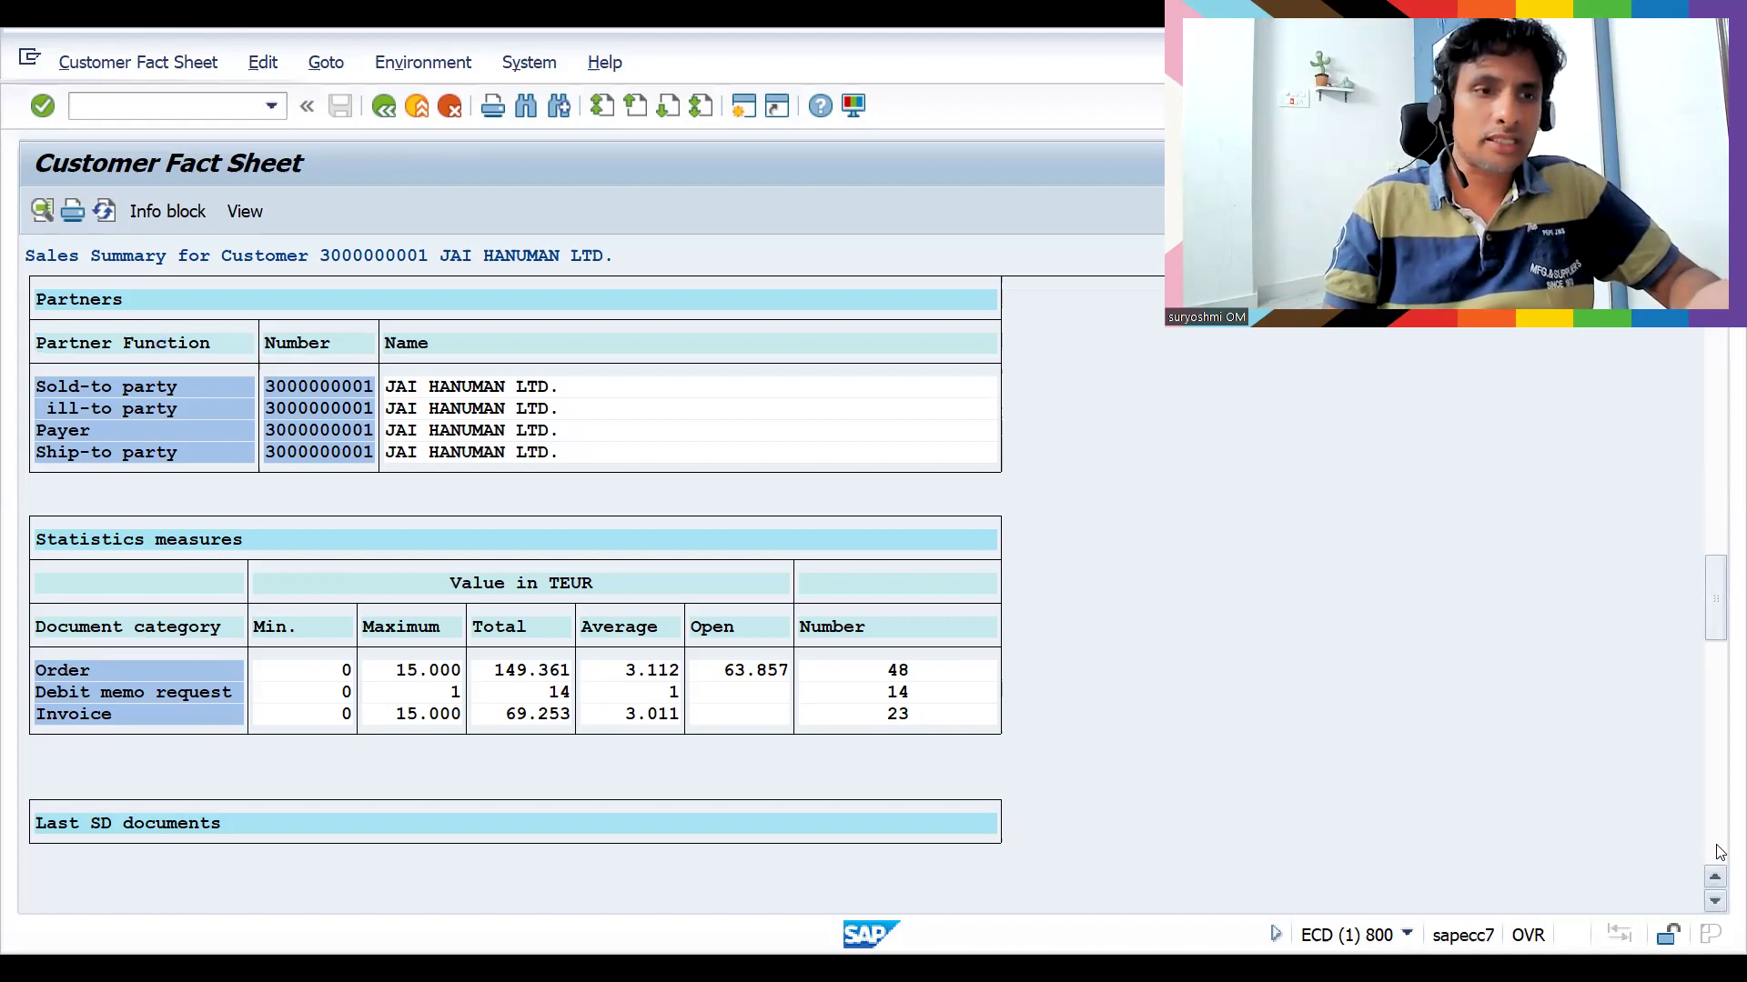
# Scroll the fact sheet down to the last orders, debit memo requests and invoices
pyautogui.scroll(-5, 1718, 853)
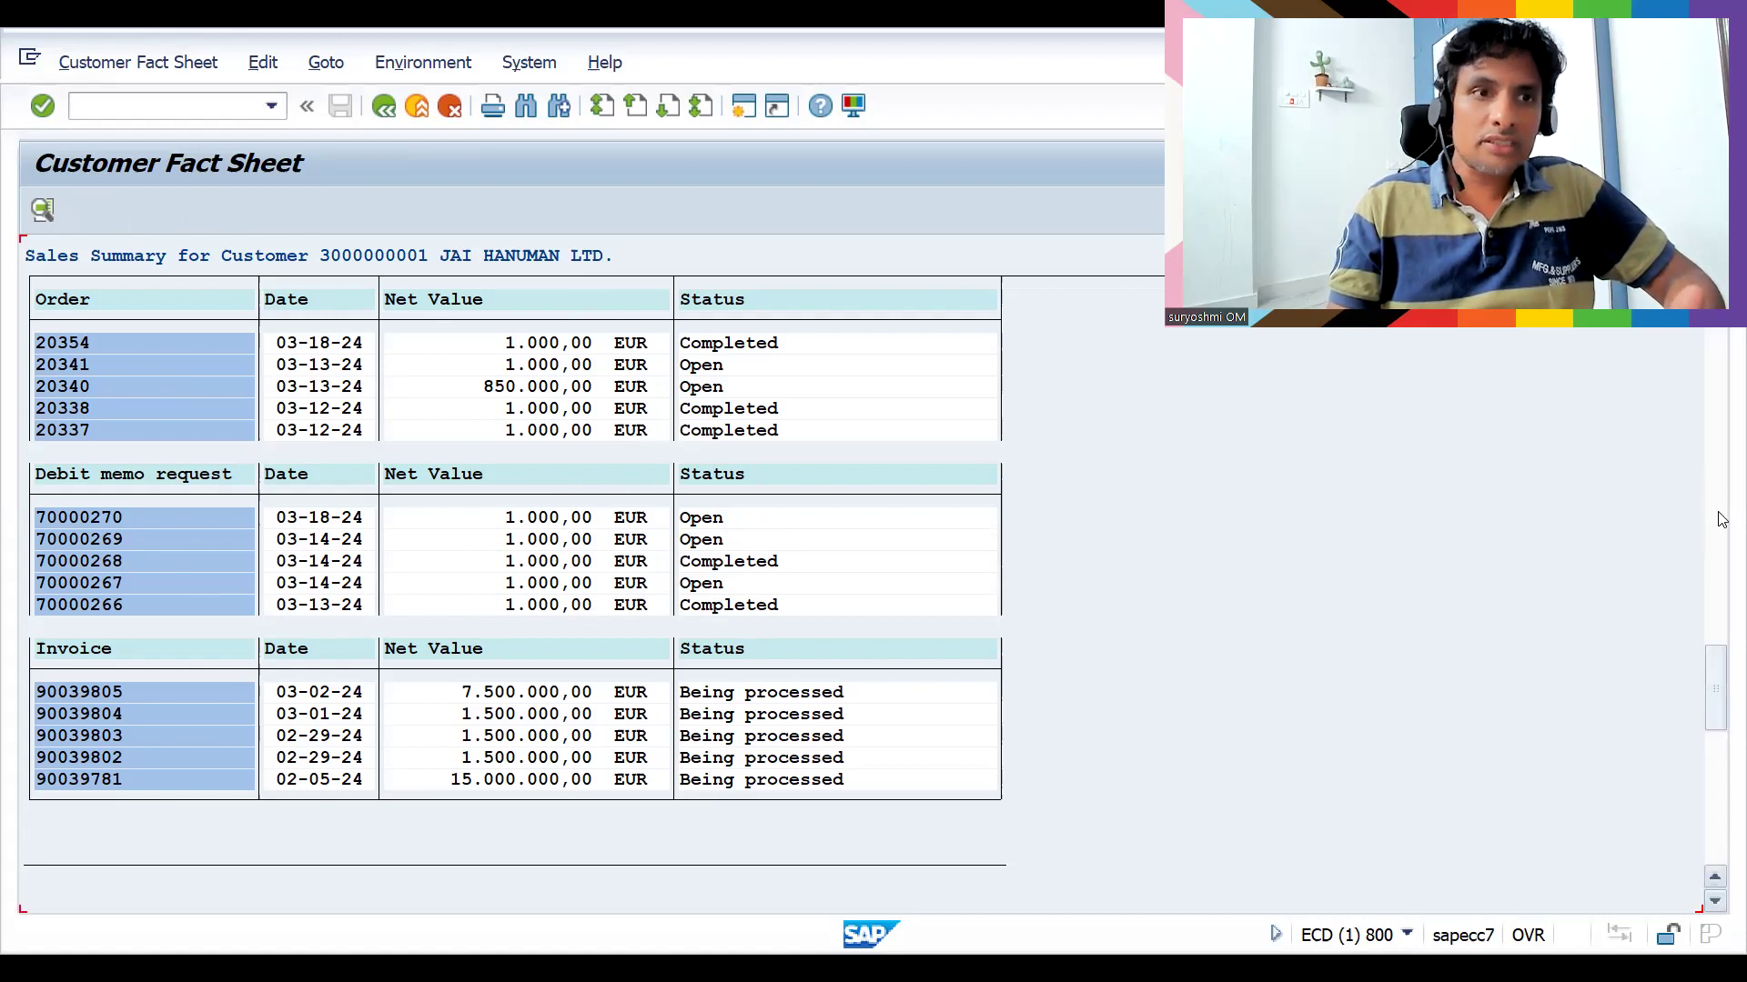
# Move through the document lists back up to Quick info: 19 open orders, 22 backorders
pyautogui.scroll(5, 1722, 519)
pyautogui.click(1722, 788)
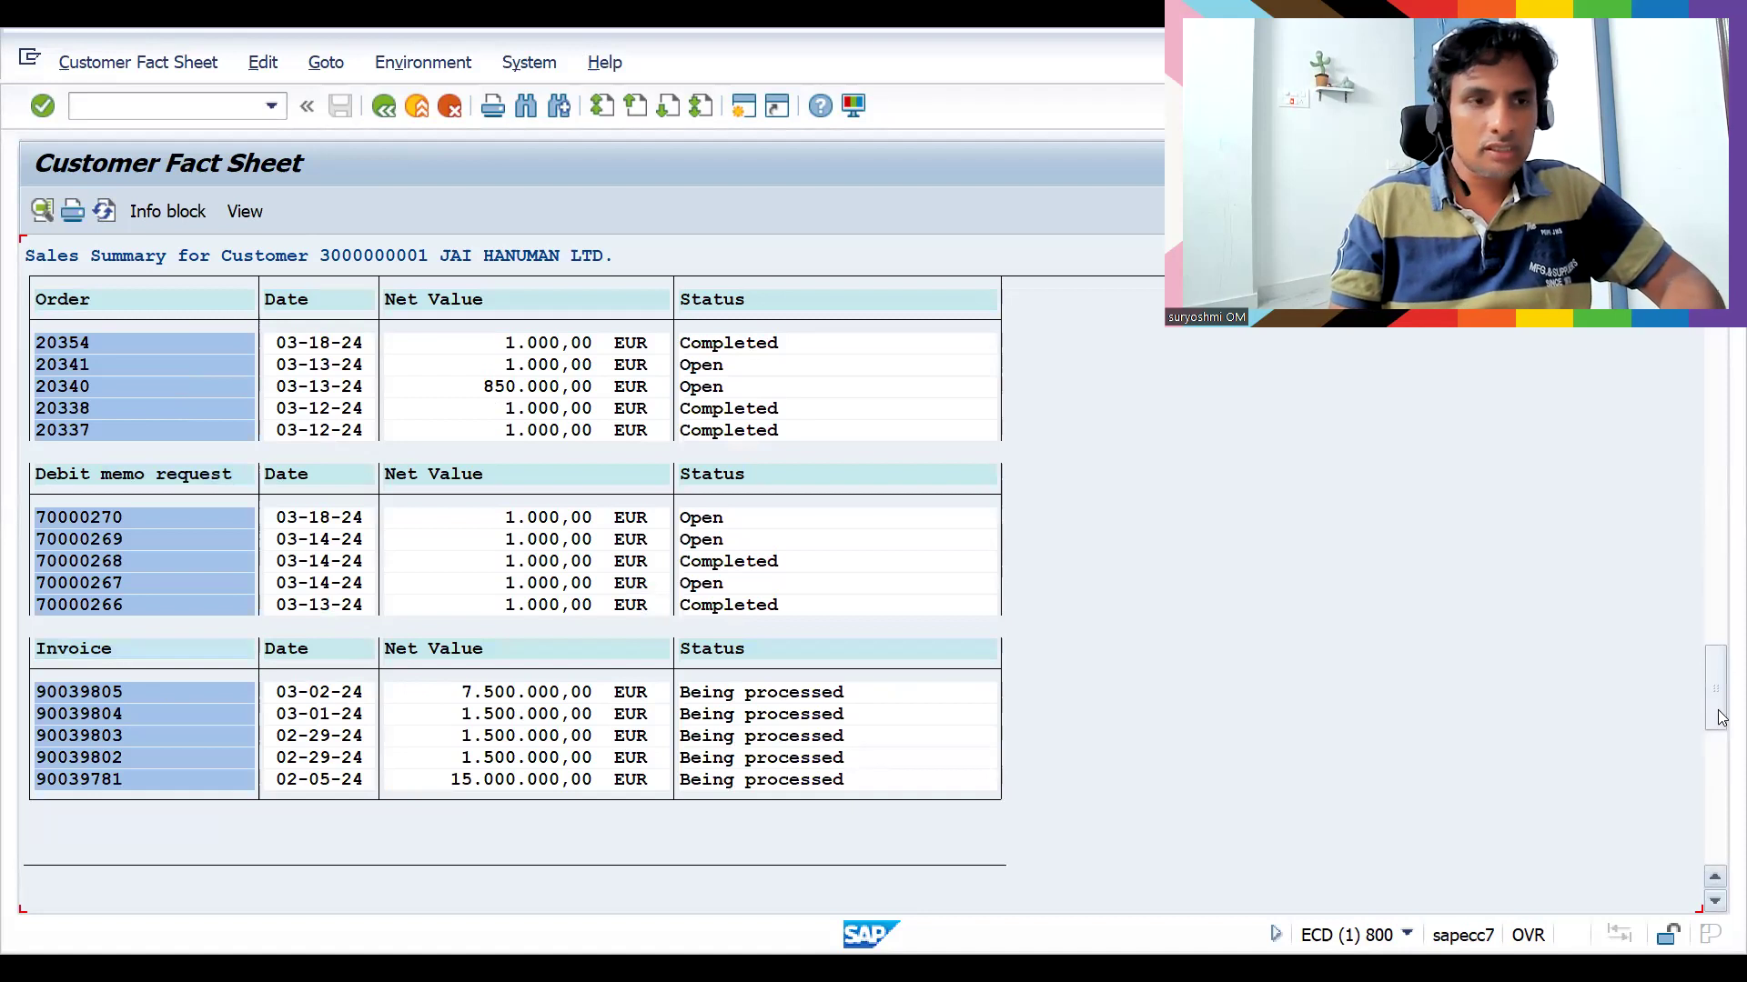
pyautogui.moveTo(1718, 720); pyautogui.dragTo(1719, 859)
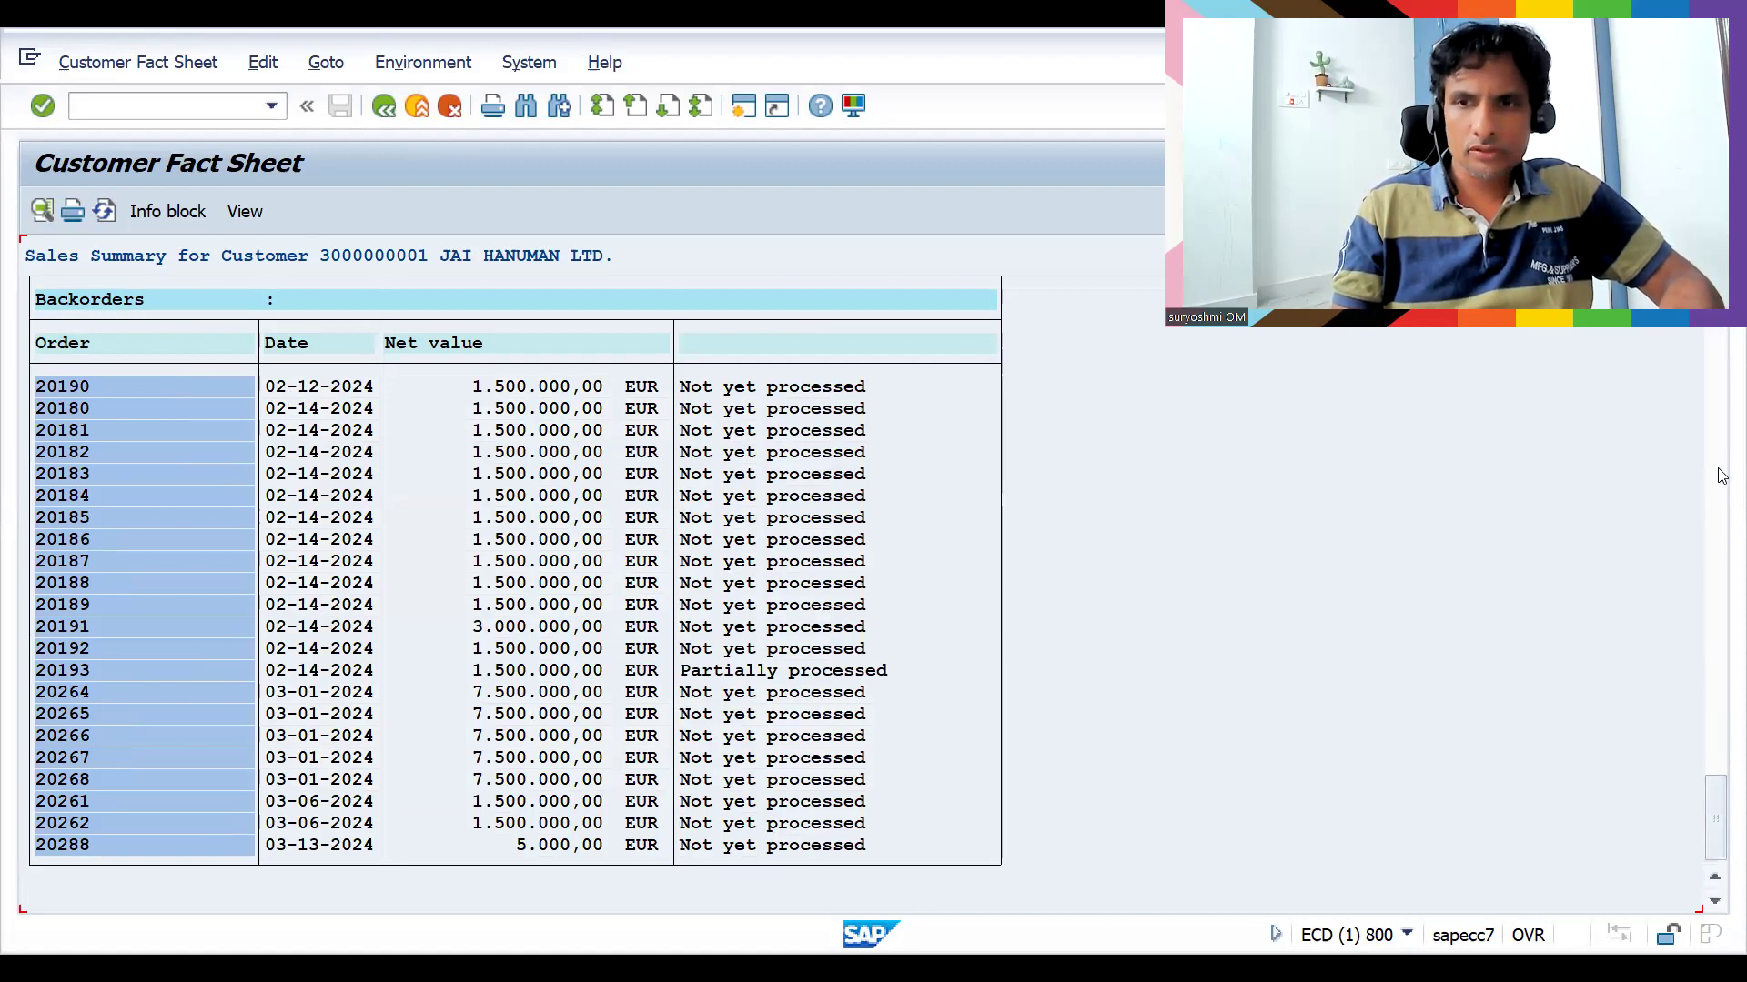
pyautogui.click(1718, 520)
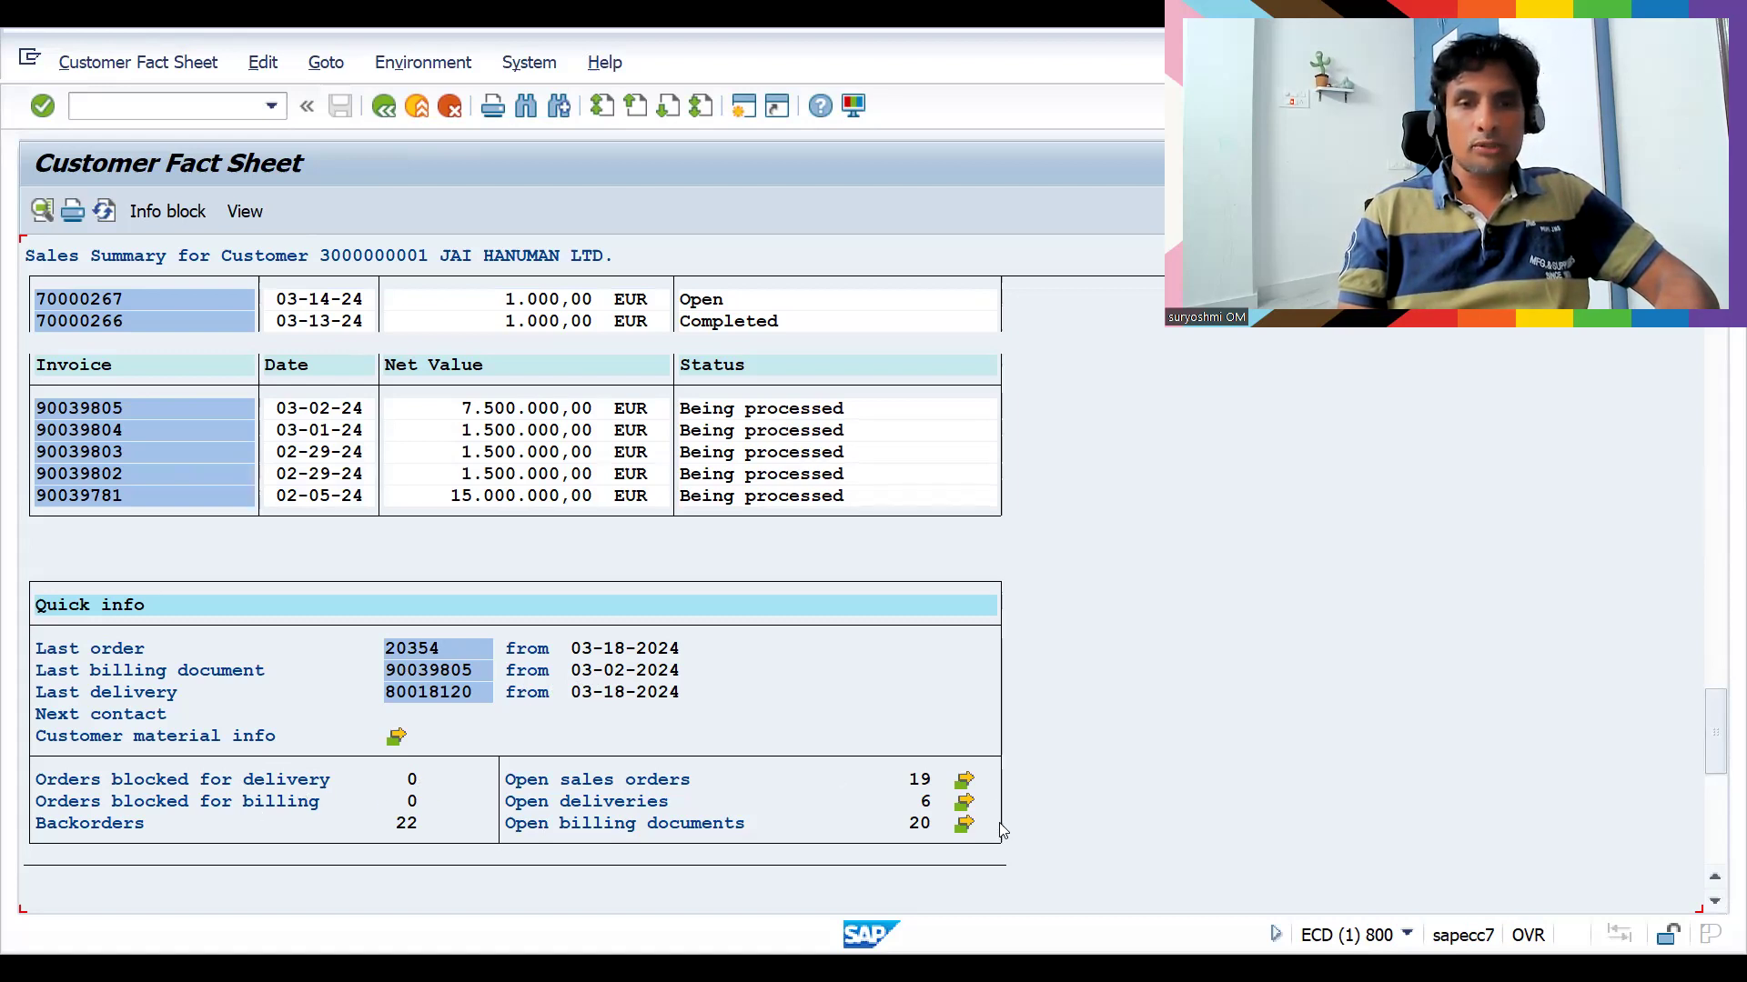
pyautogui.click(964, 783)
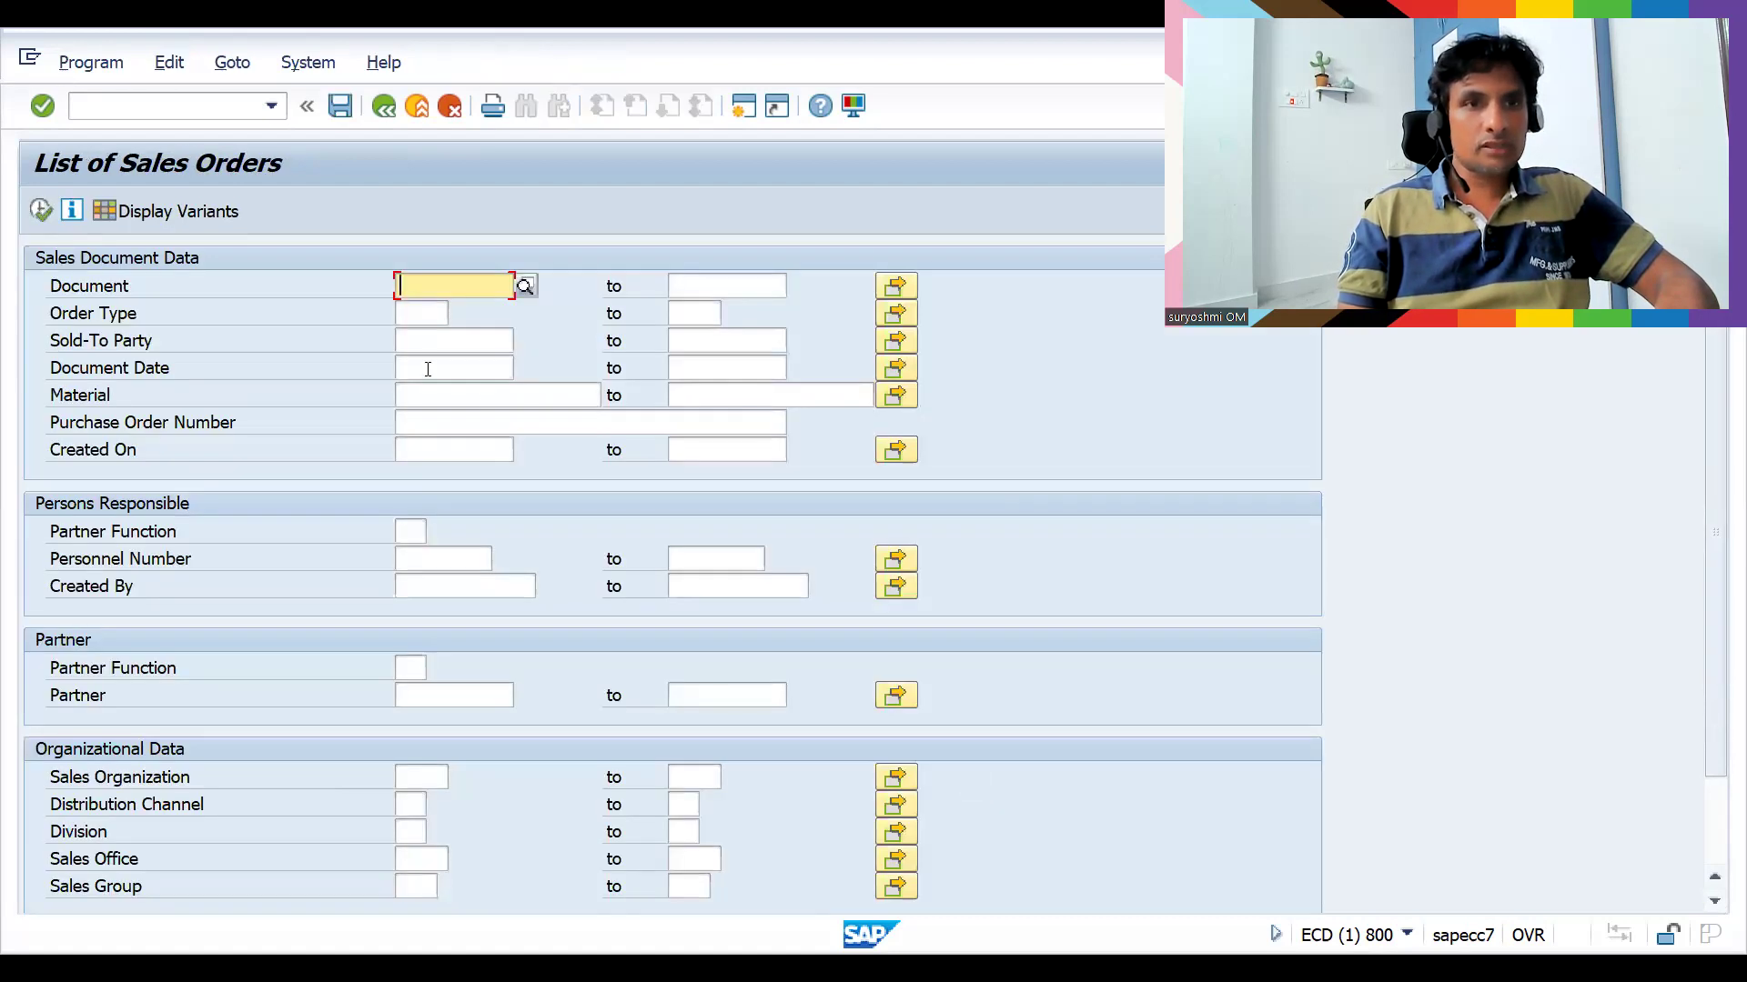
pyautogui.click(386, 109)
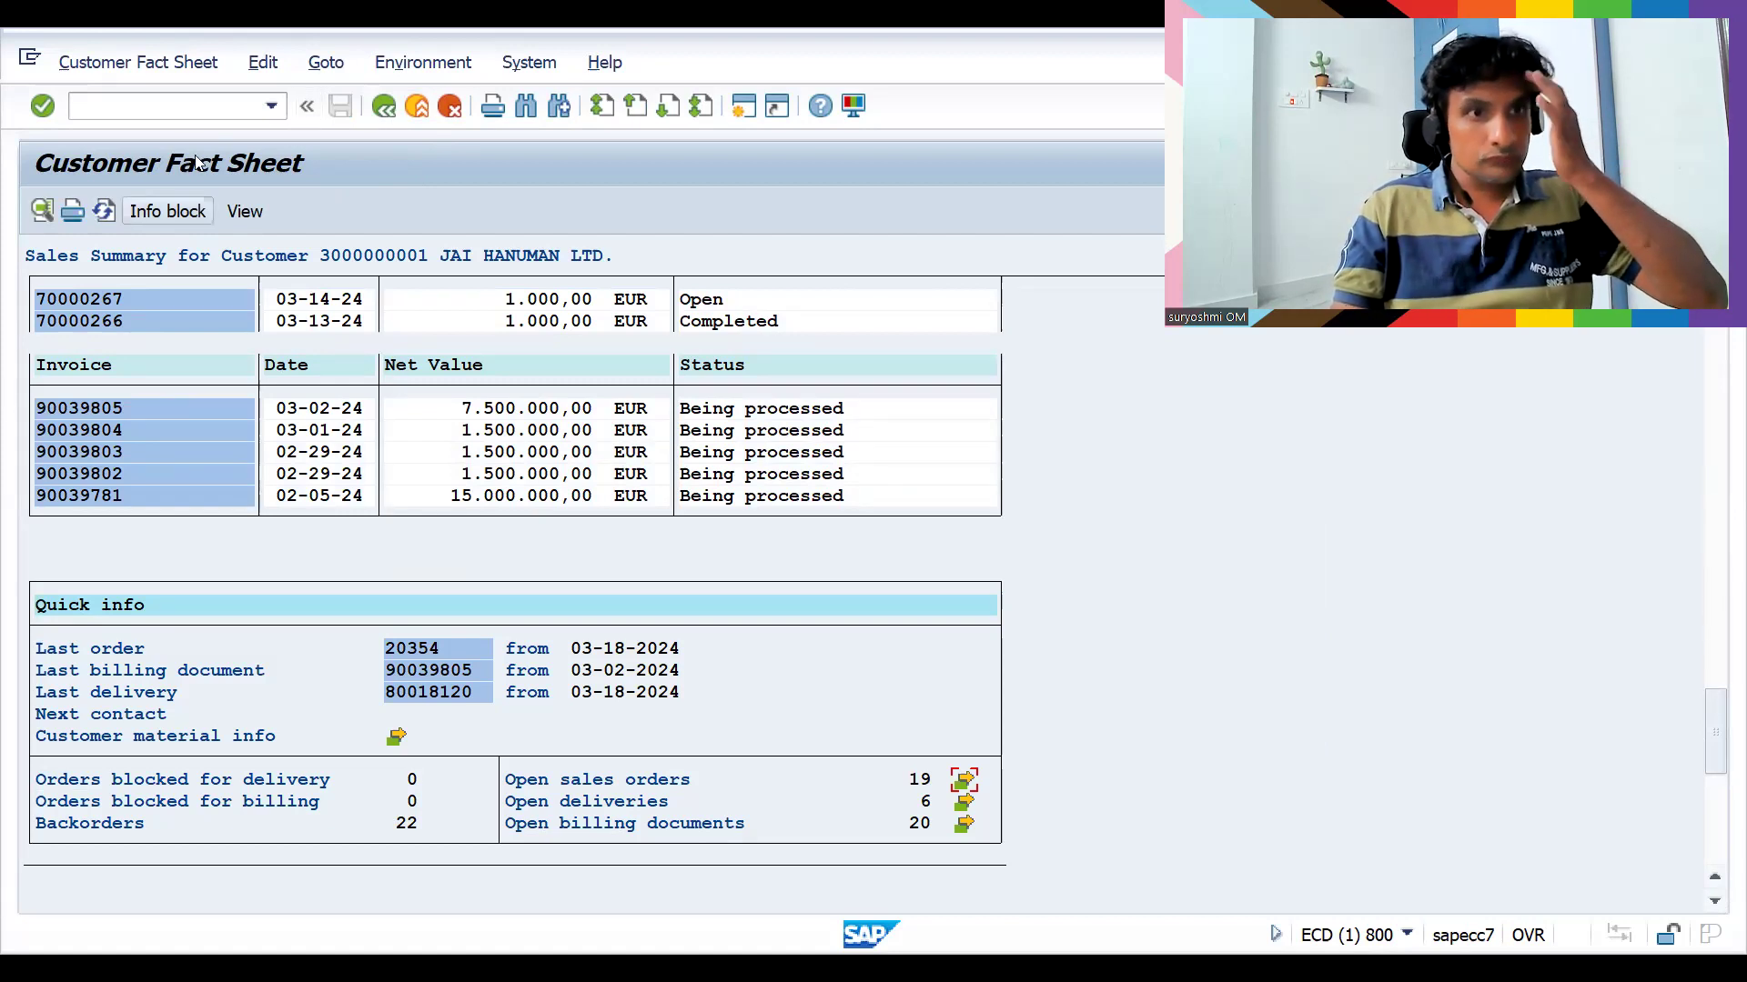
# Start a new sales order in VA01 with order type OR
pyautogui.click(79, 106)
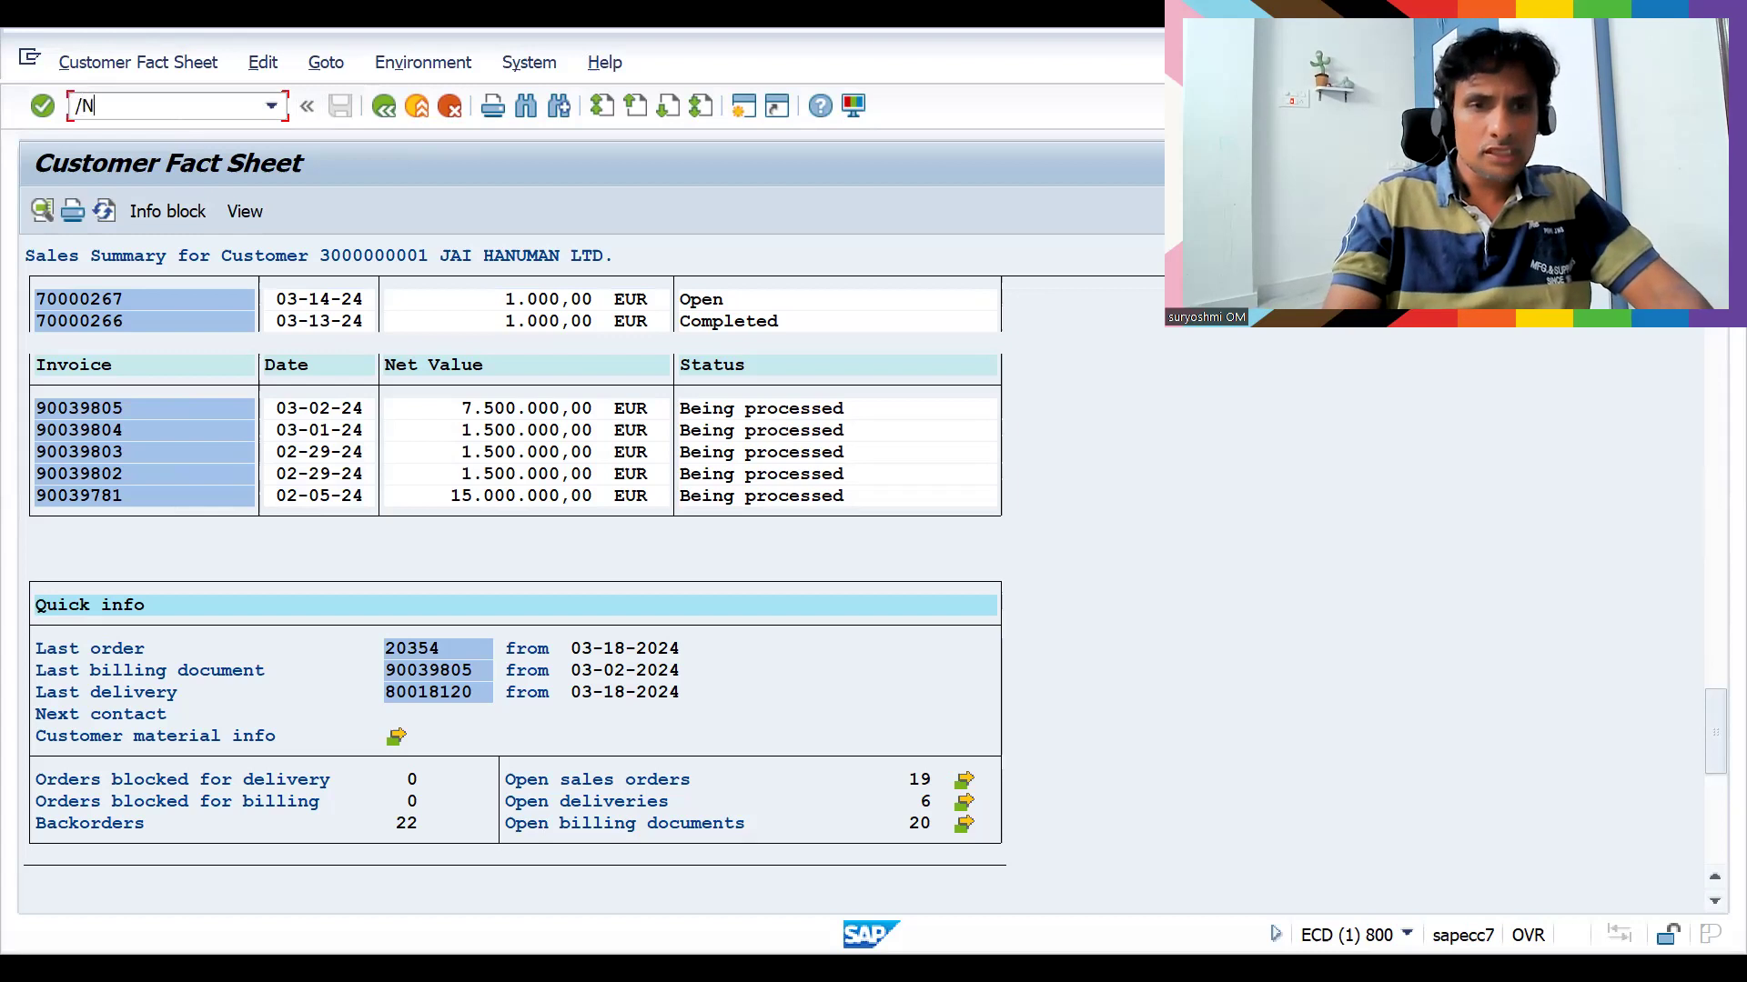
pyautogui.write('VA')
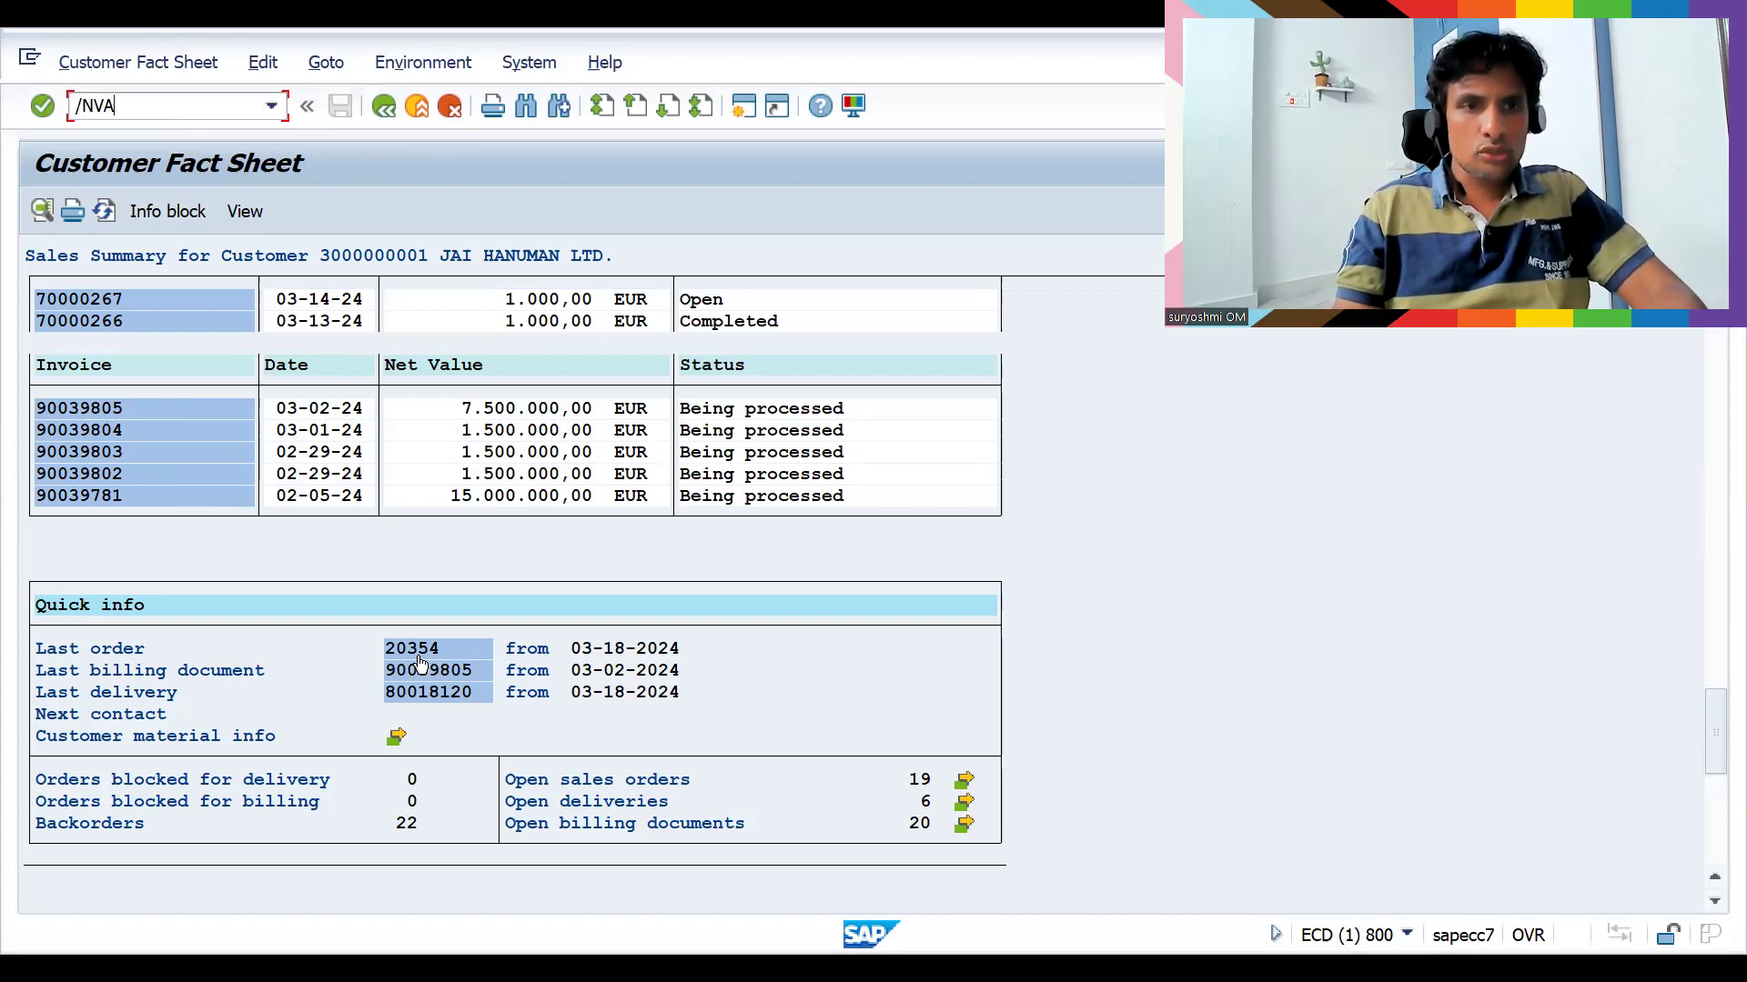
pyautogui.write('01')
pyautogui.press('Return')
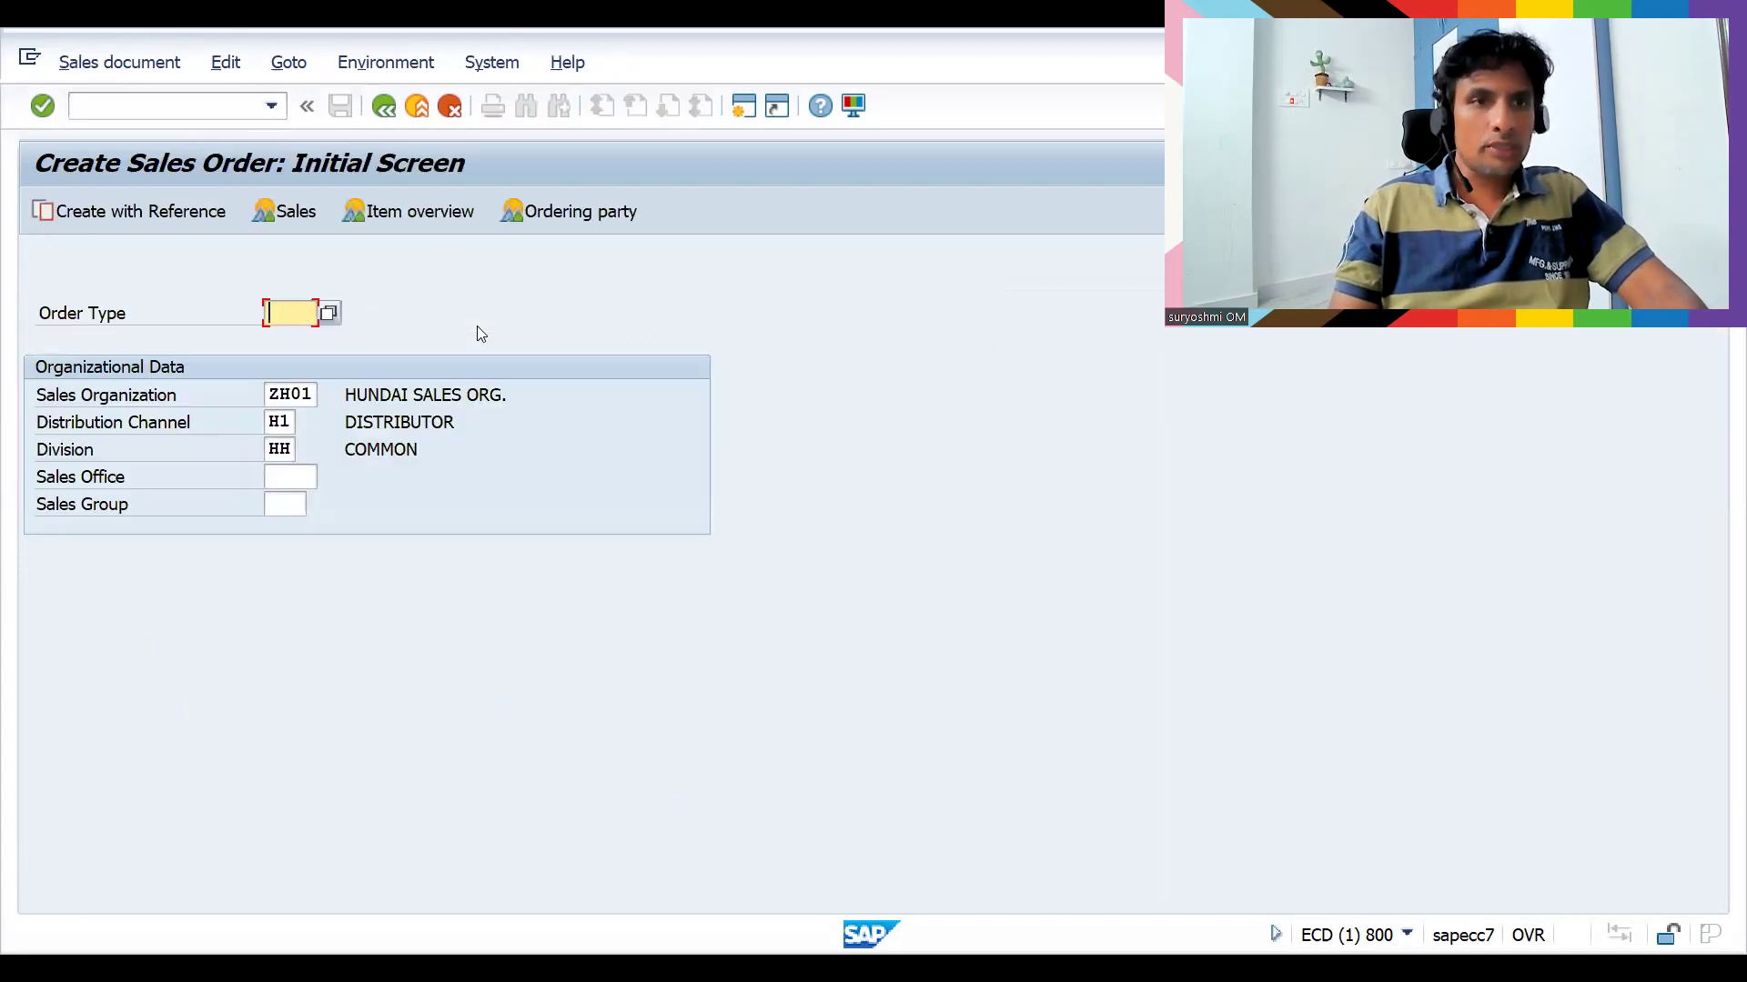
pyautogui.press('BackSpace')
pyautogui.press('Down')
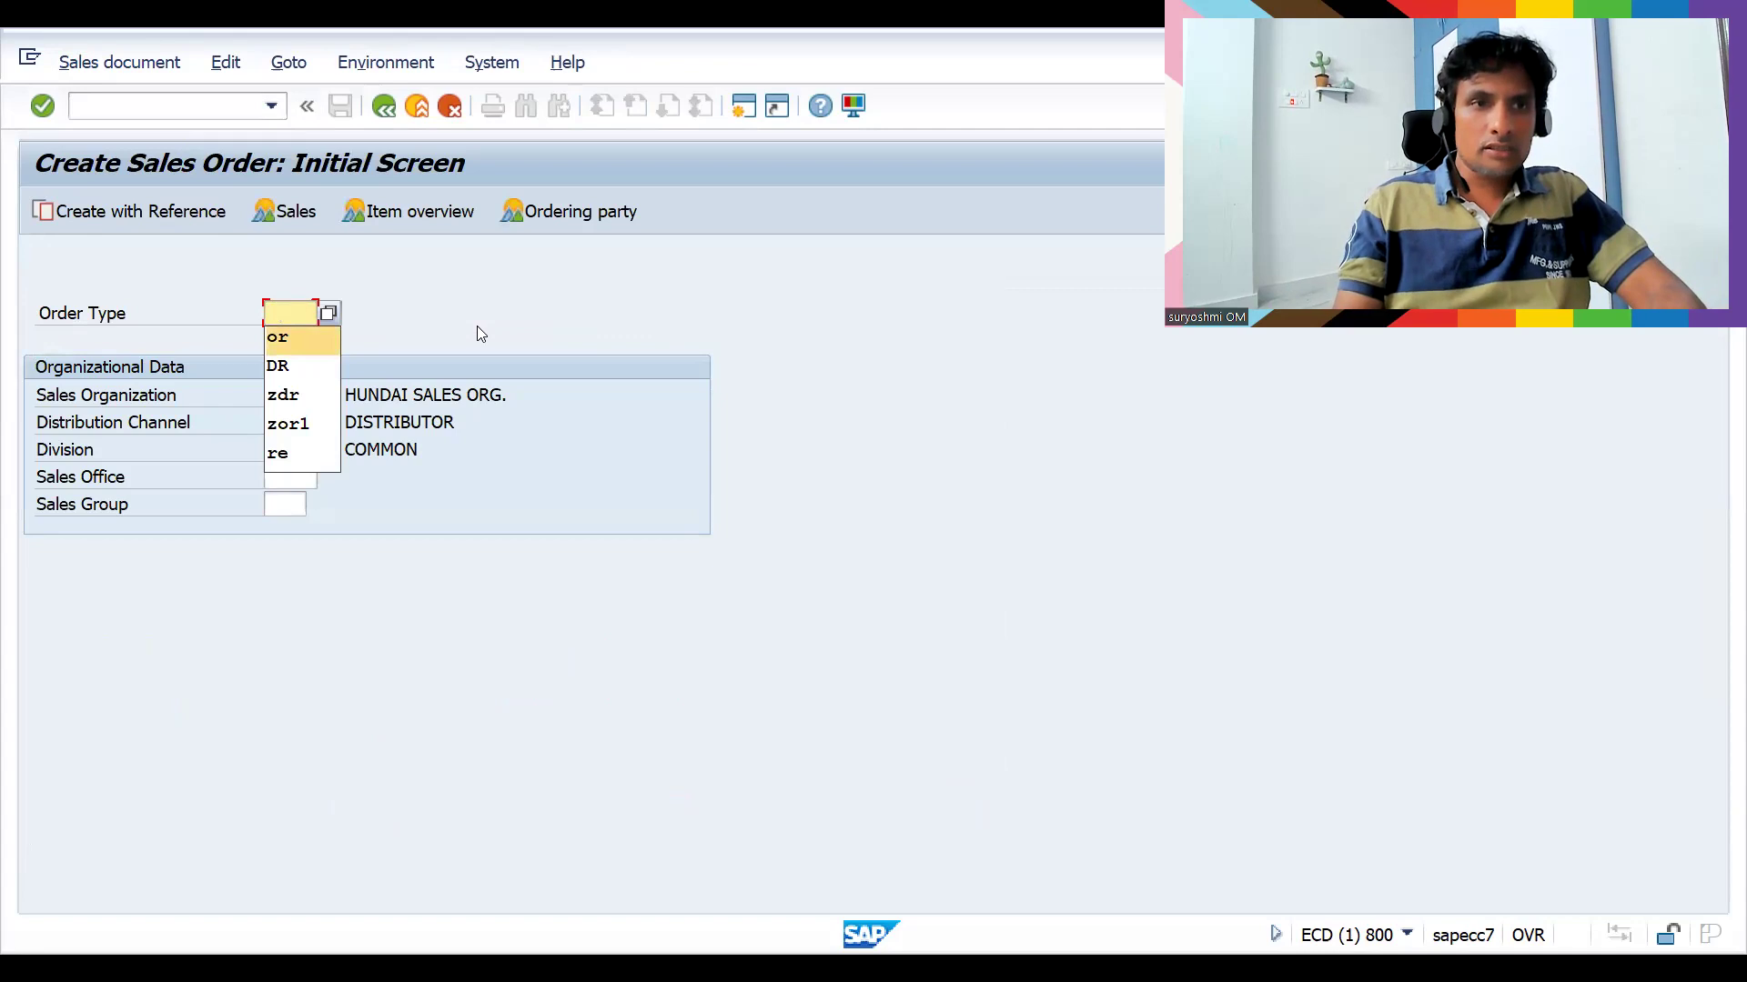
pyautogui.press('Return')
pyautogui.press('Return')
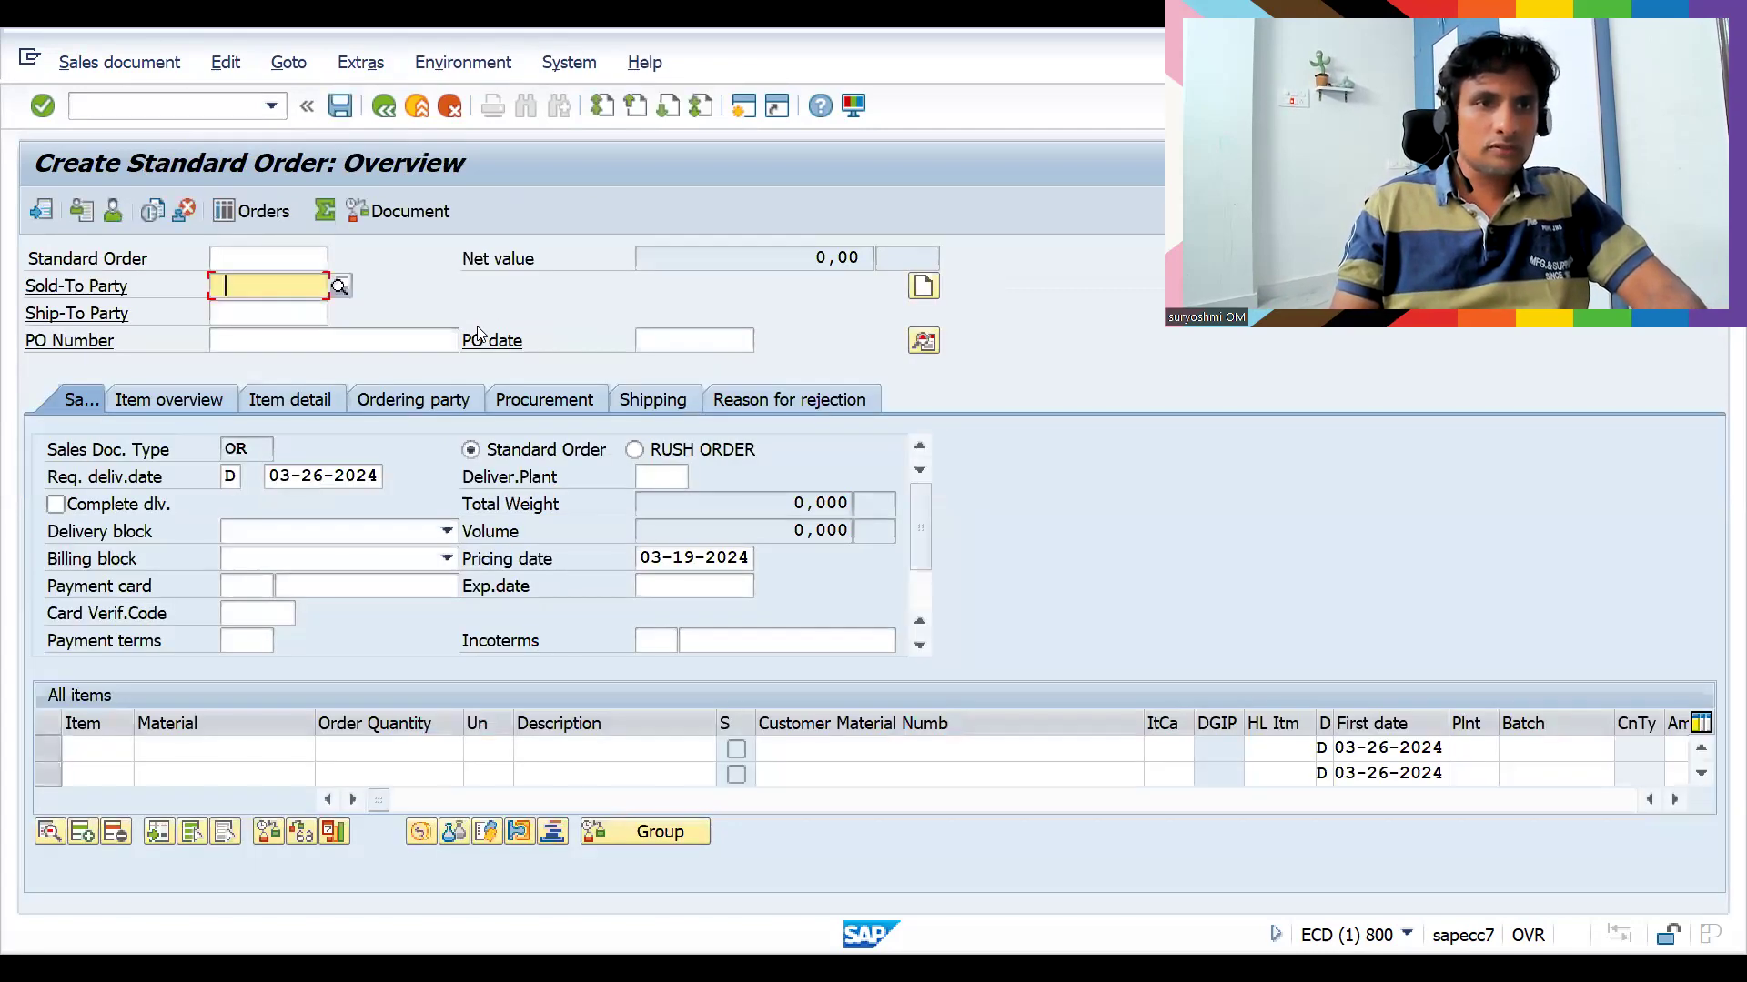
# Enter sold-to JAI HANUMAN LTD. and material 50065771 quantity 1, then save as order 20355
pyautogui.press('Down')
pyautogui.press('Return')
pyautogui.press('Return')
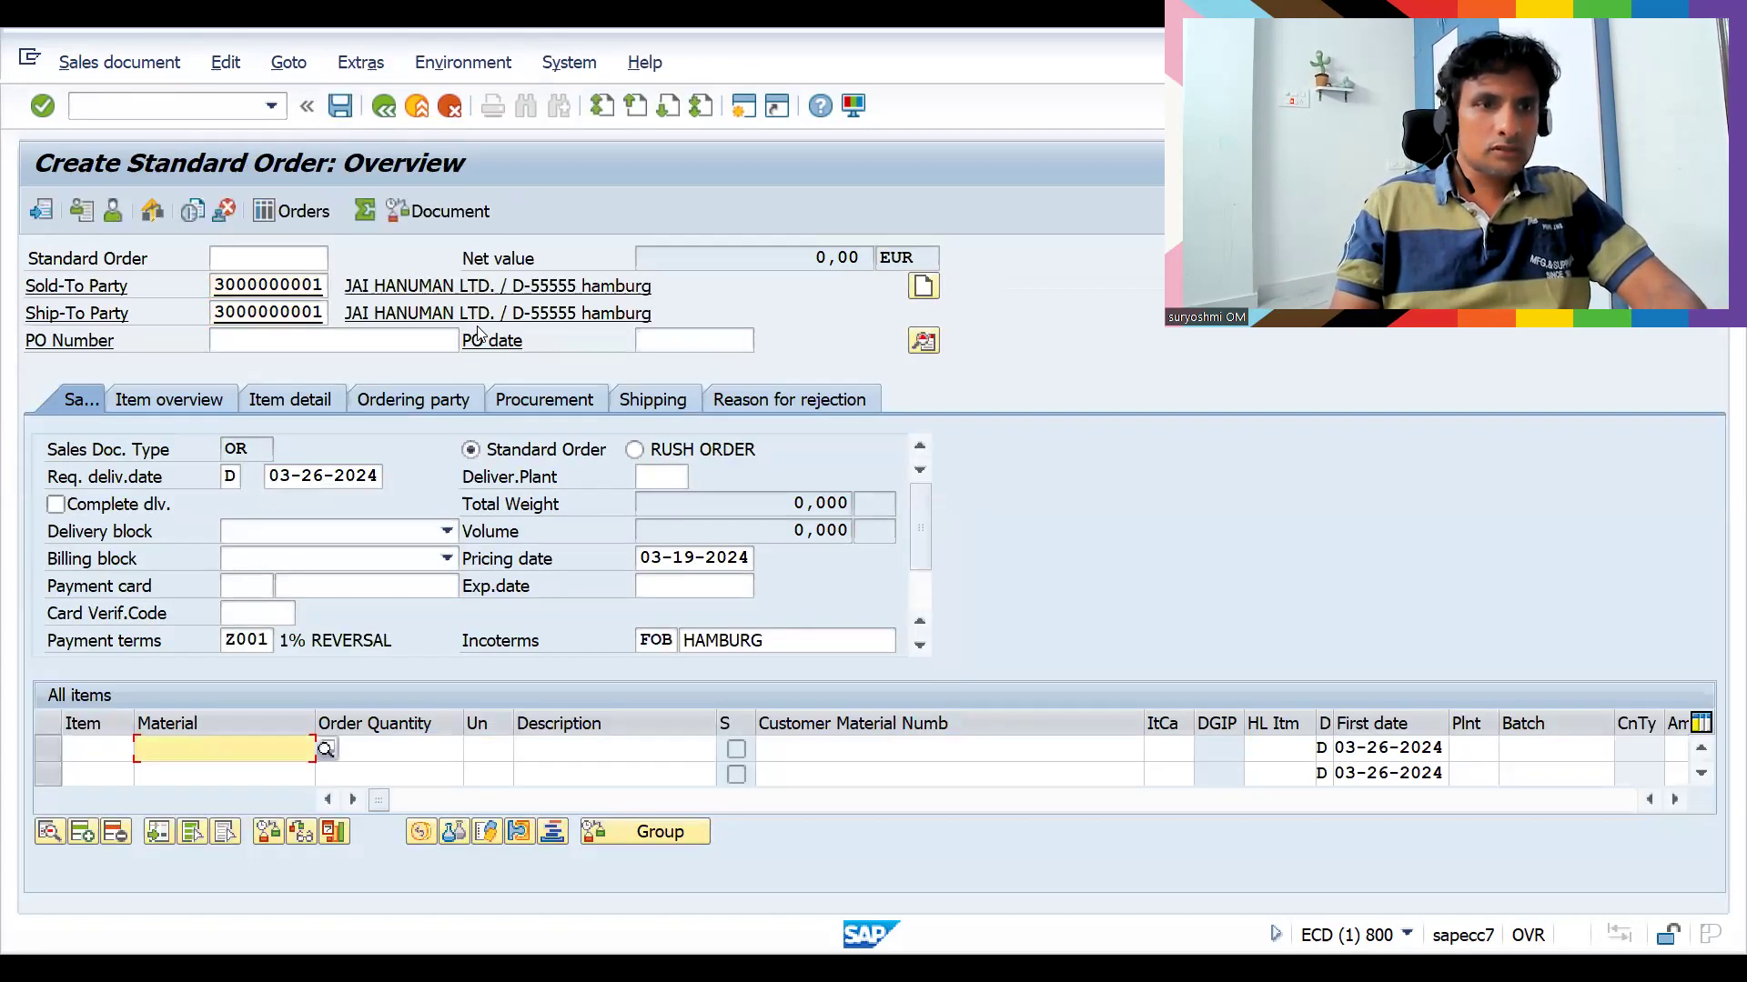
pyautogui.press('Down')
pyautogui.press('Return')
pyautogui.press('Tab')
pyautogui.write('1')
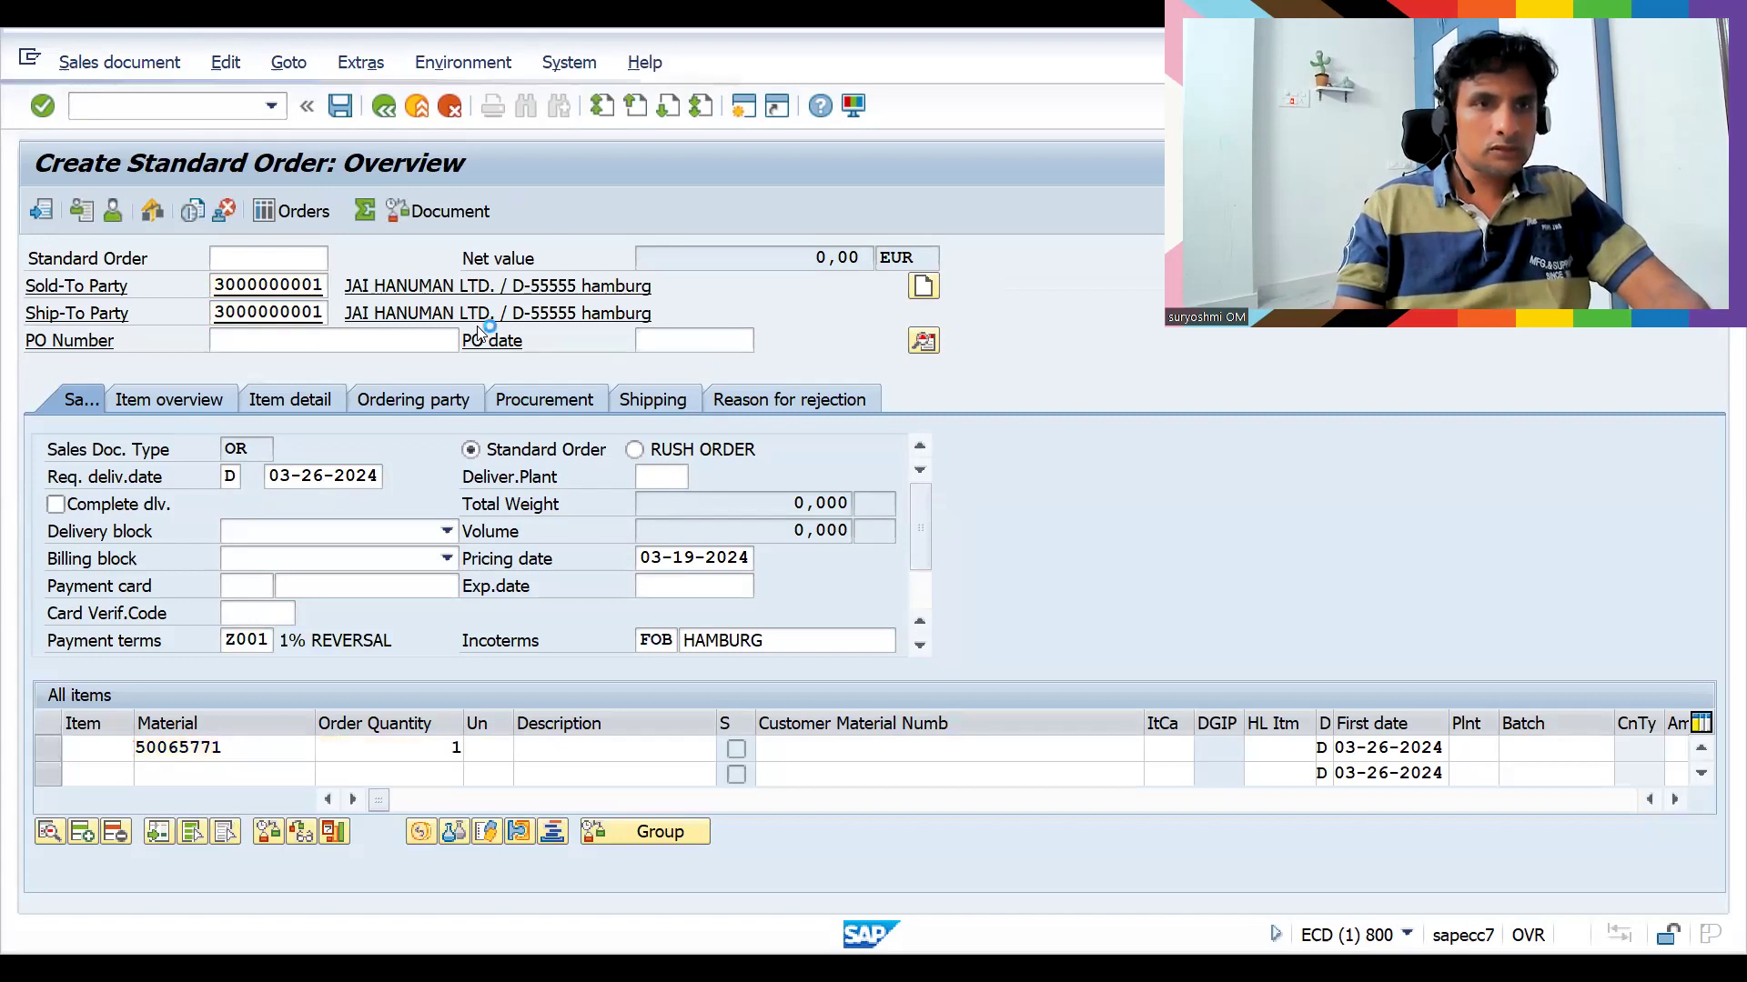
pyautogui.press('Return')
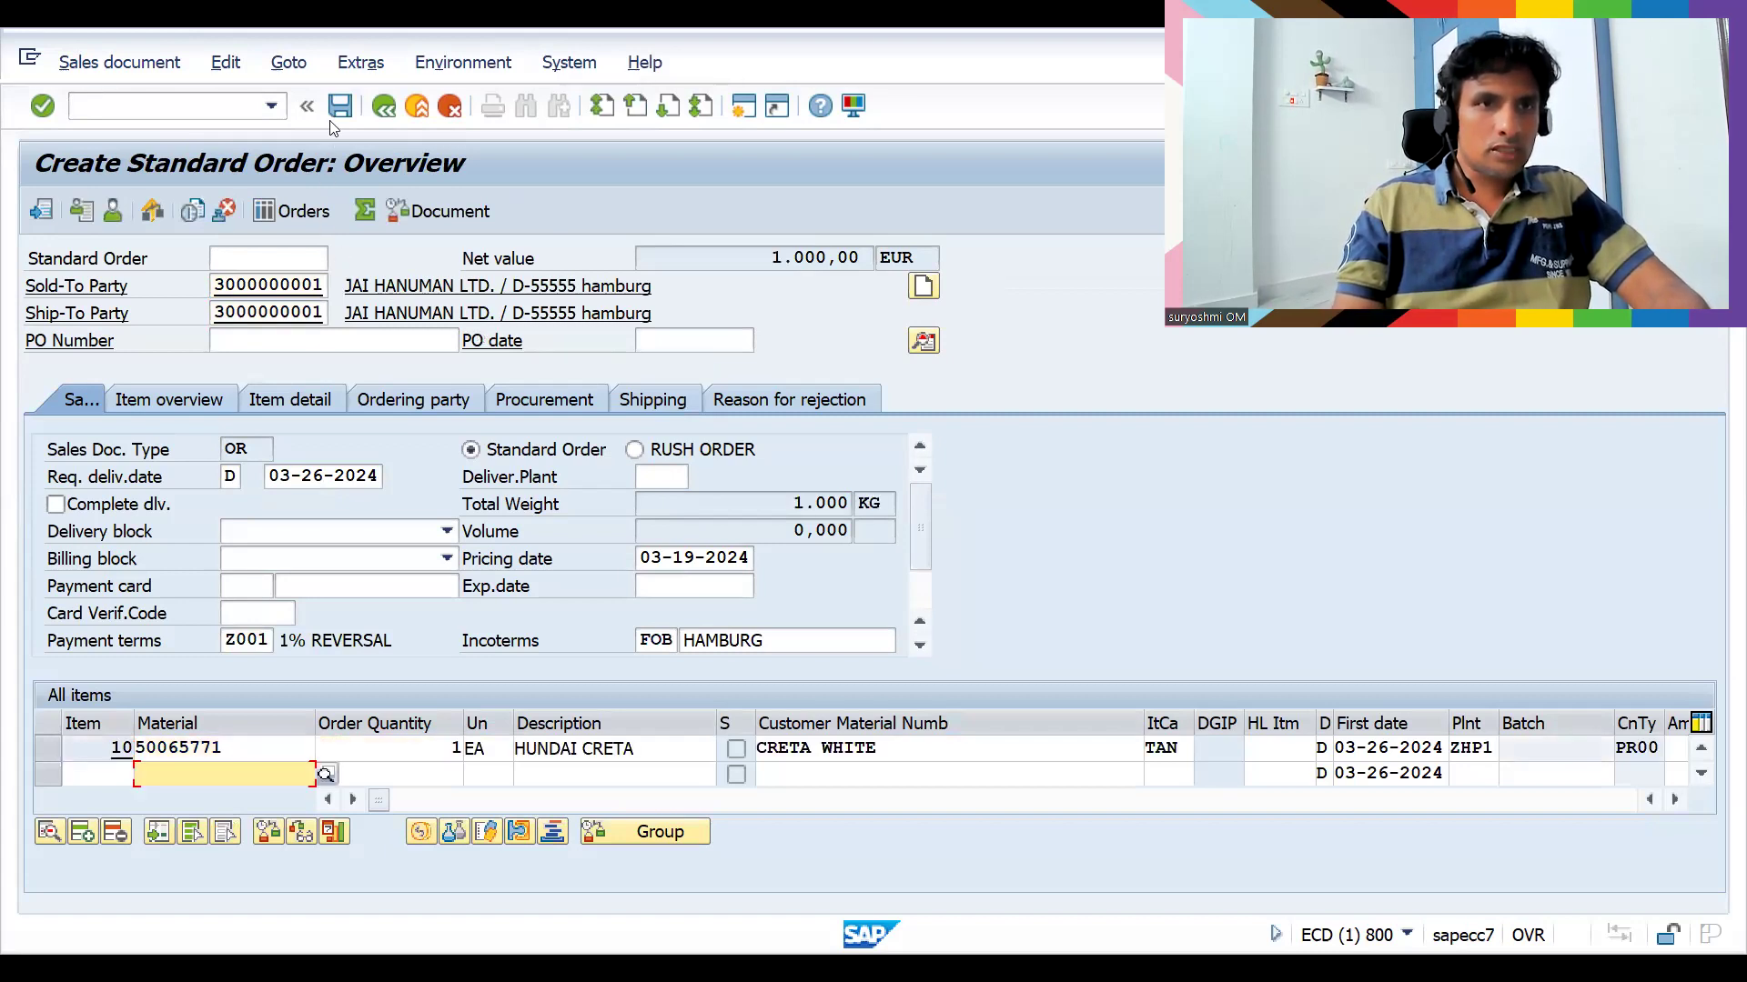
pyautogui.click(341, 106)
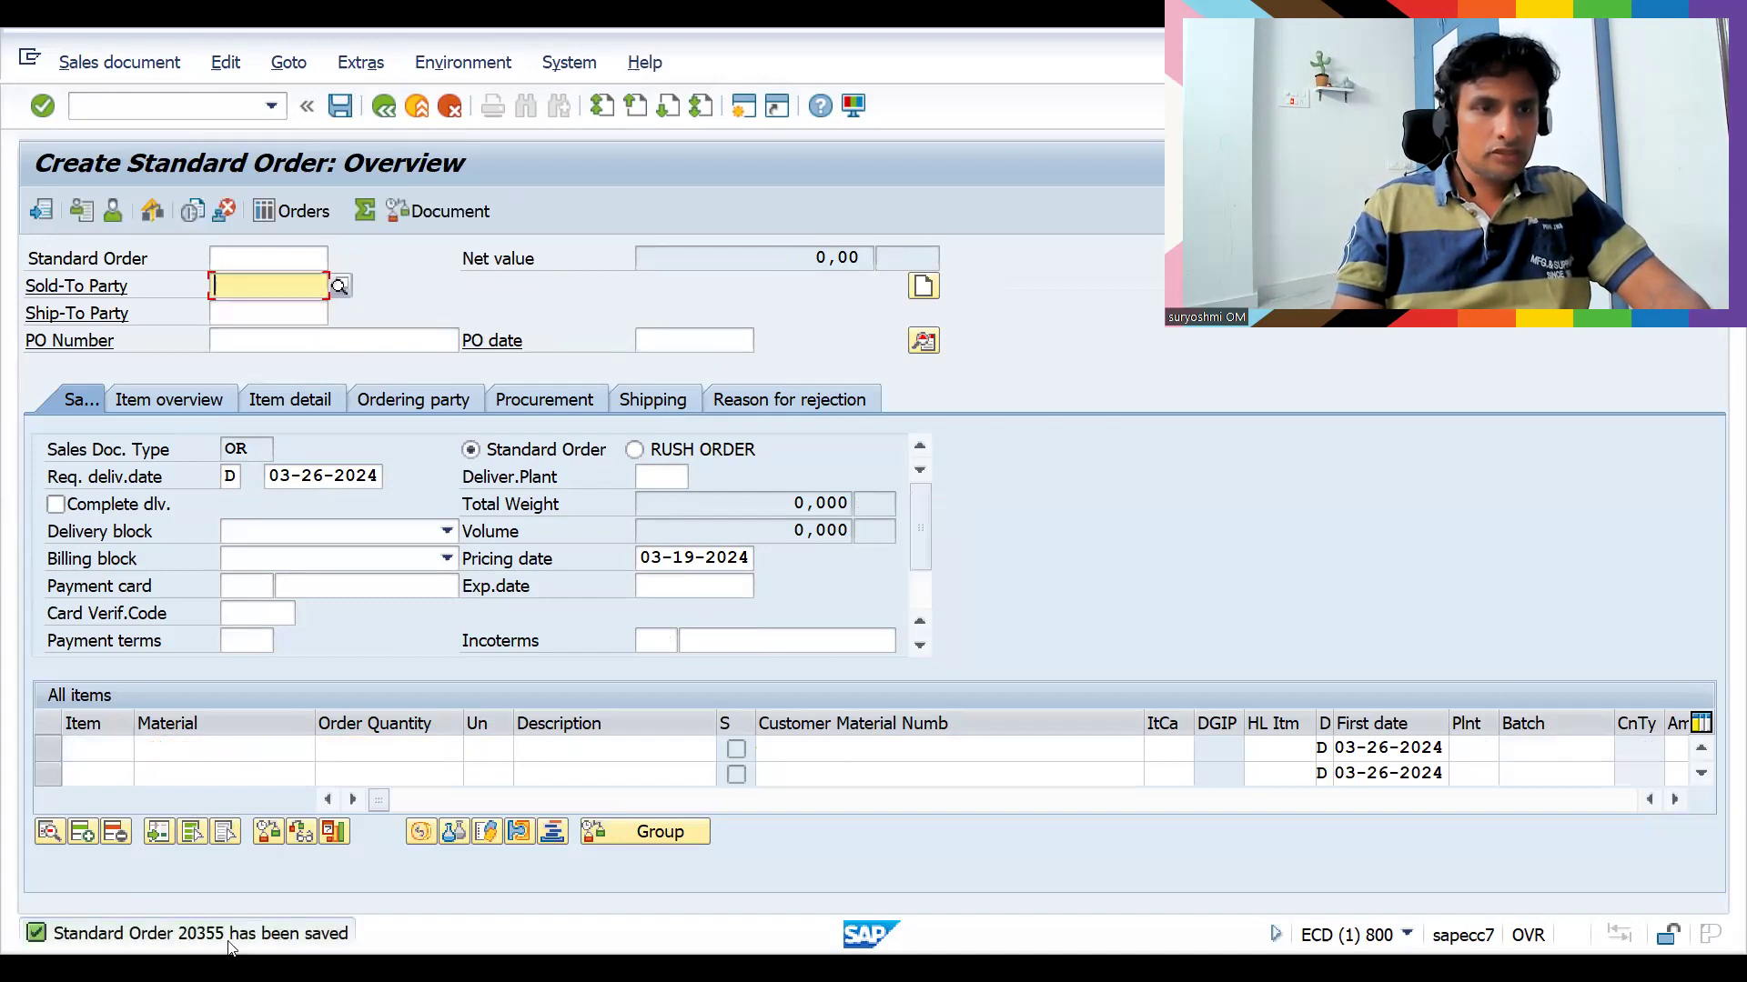
# Display the newly saved order 20355 via /NVA03
pyautogui.click(182, 97)
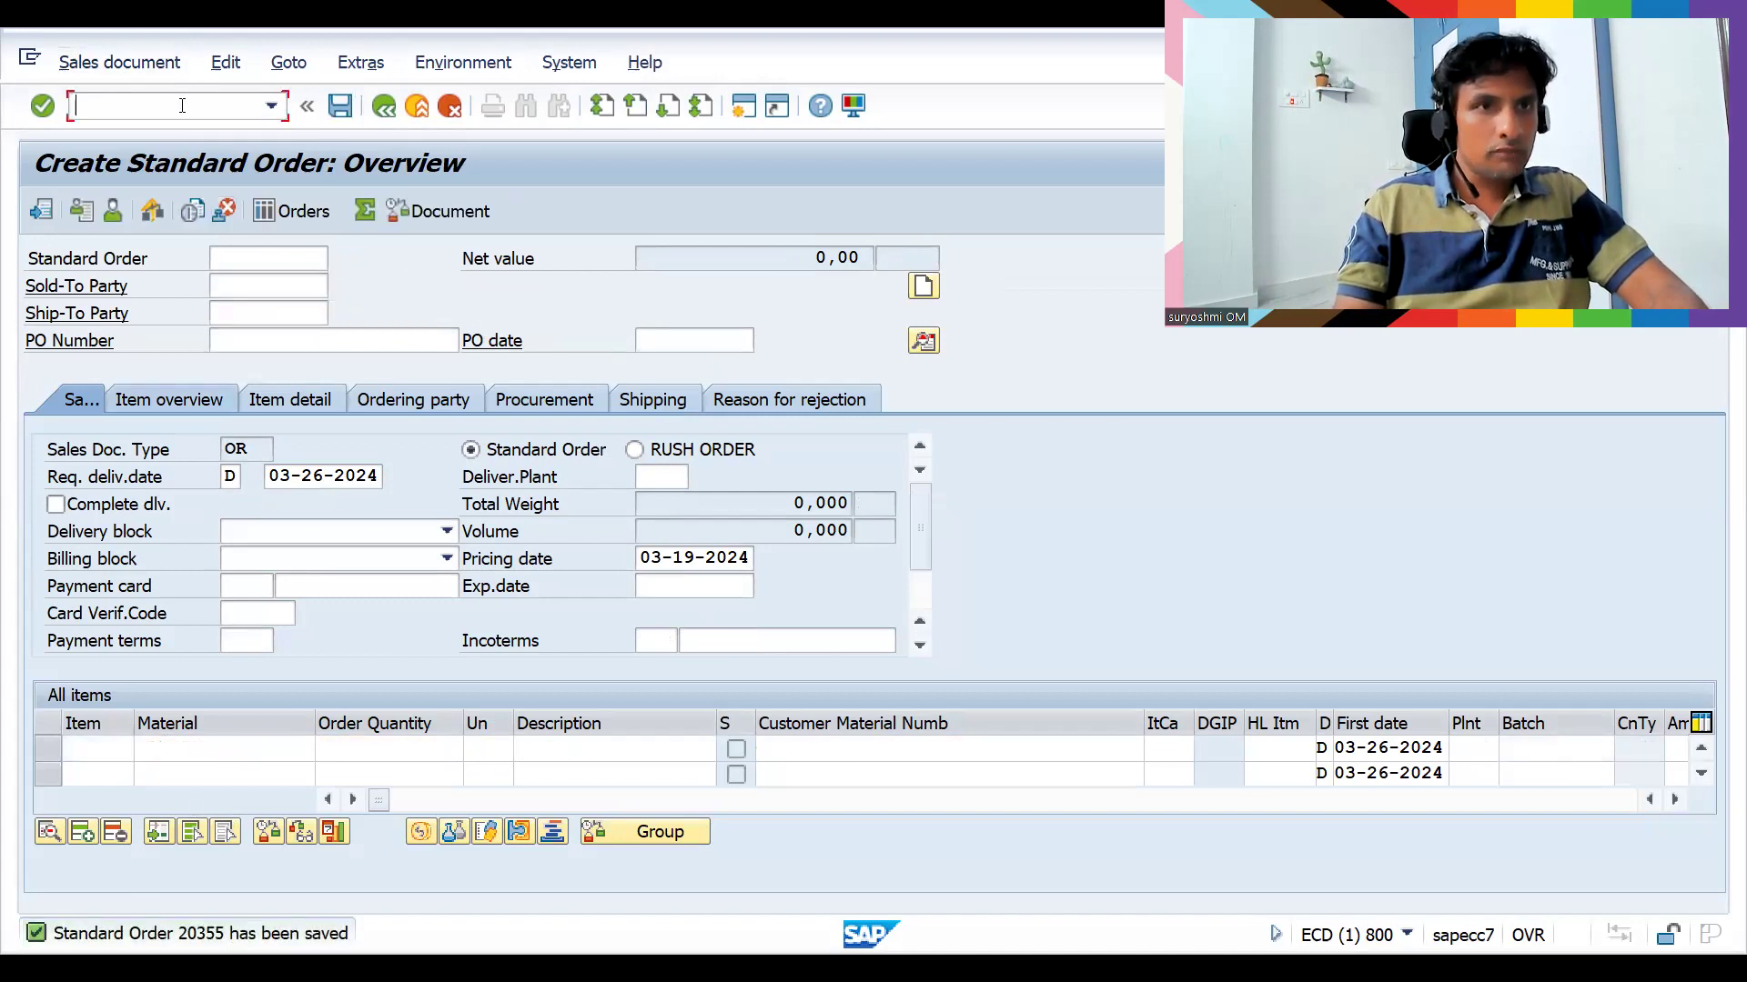
pyautogui.write('/NVA03')
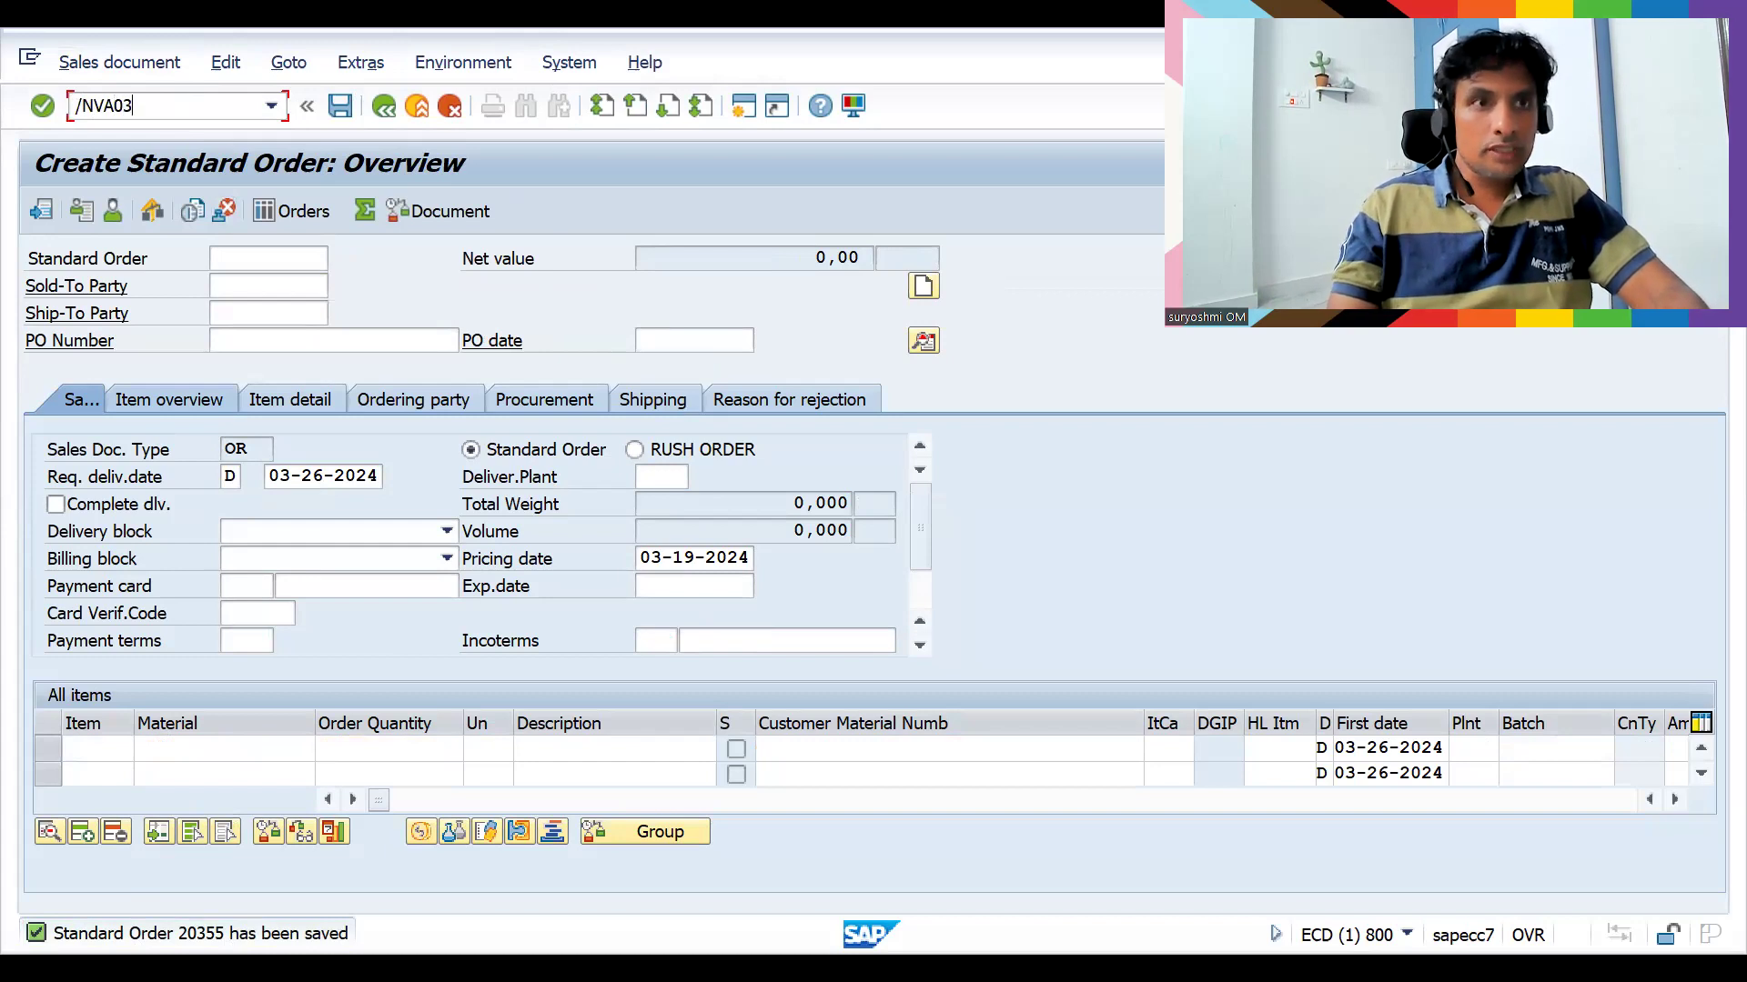
pyautogui.press('Return')
pyautogui.press('Return')
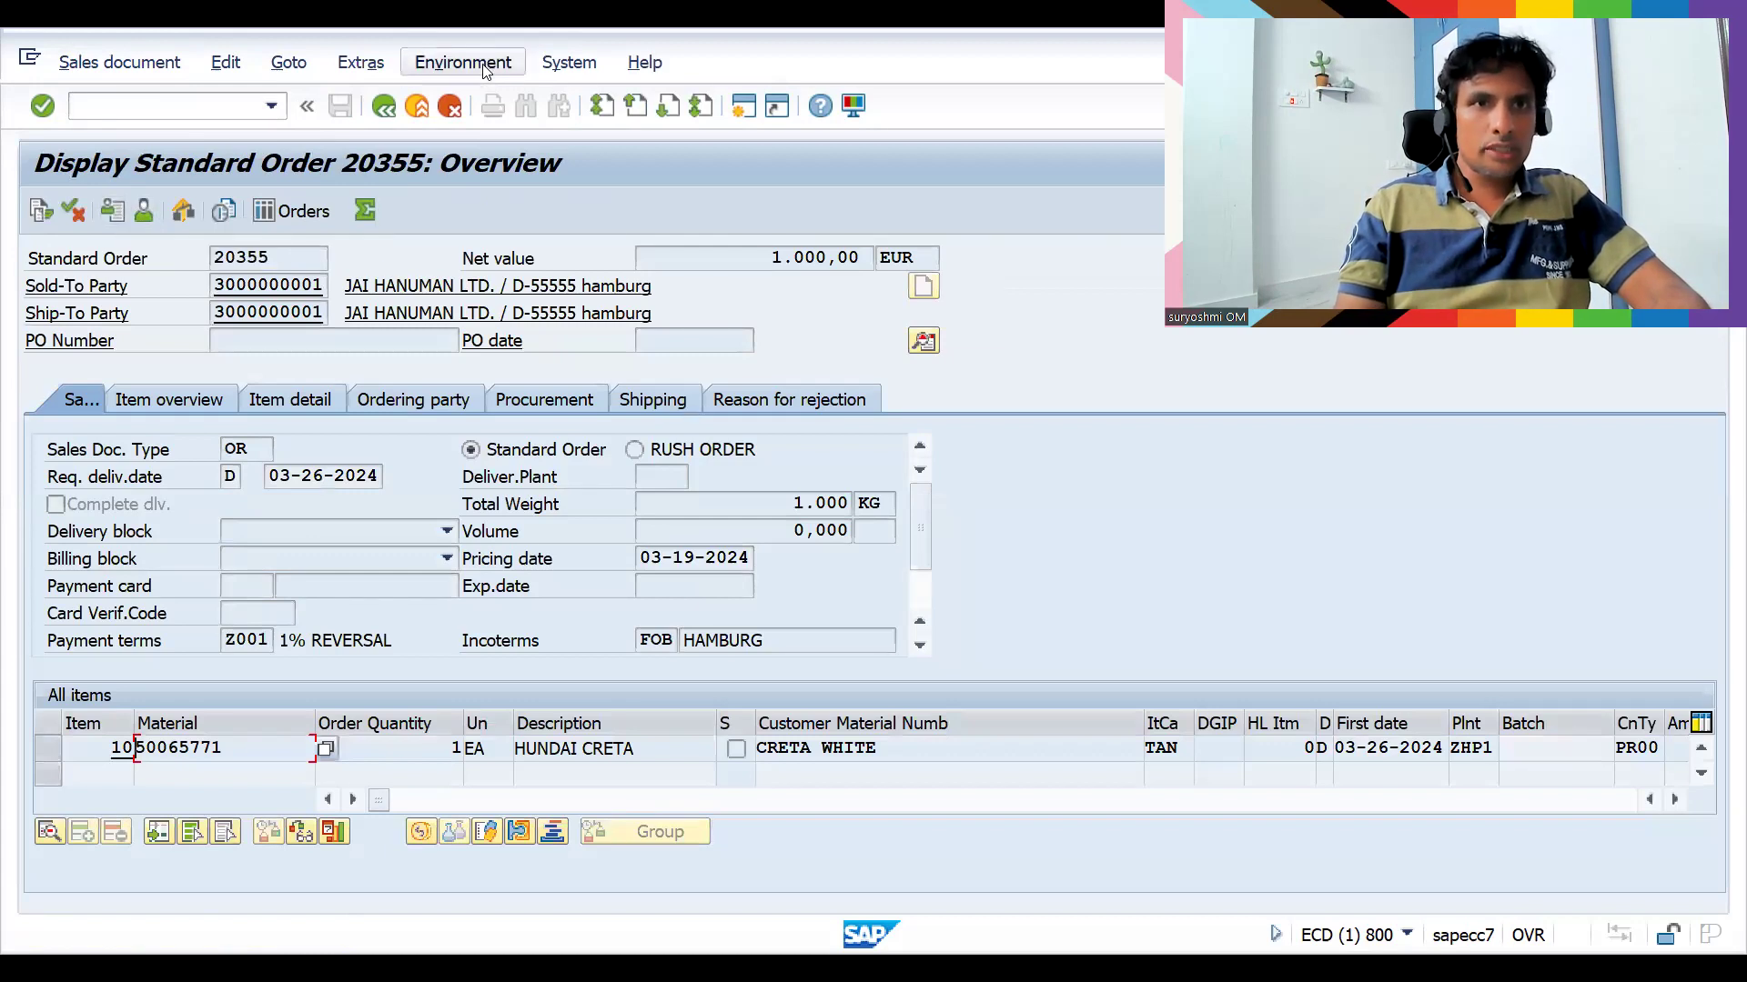
# Open the sales summary and page down to Last SD documents showing order 20355 as Open
pyautogui.click(109, 217)
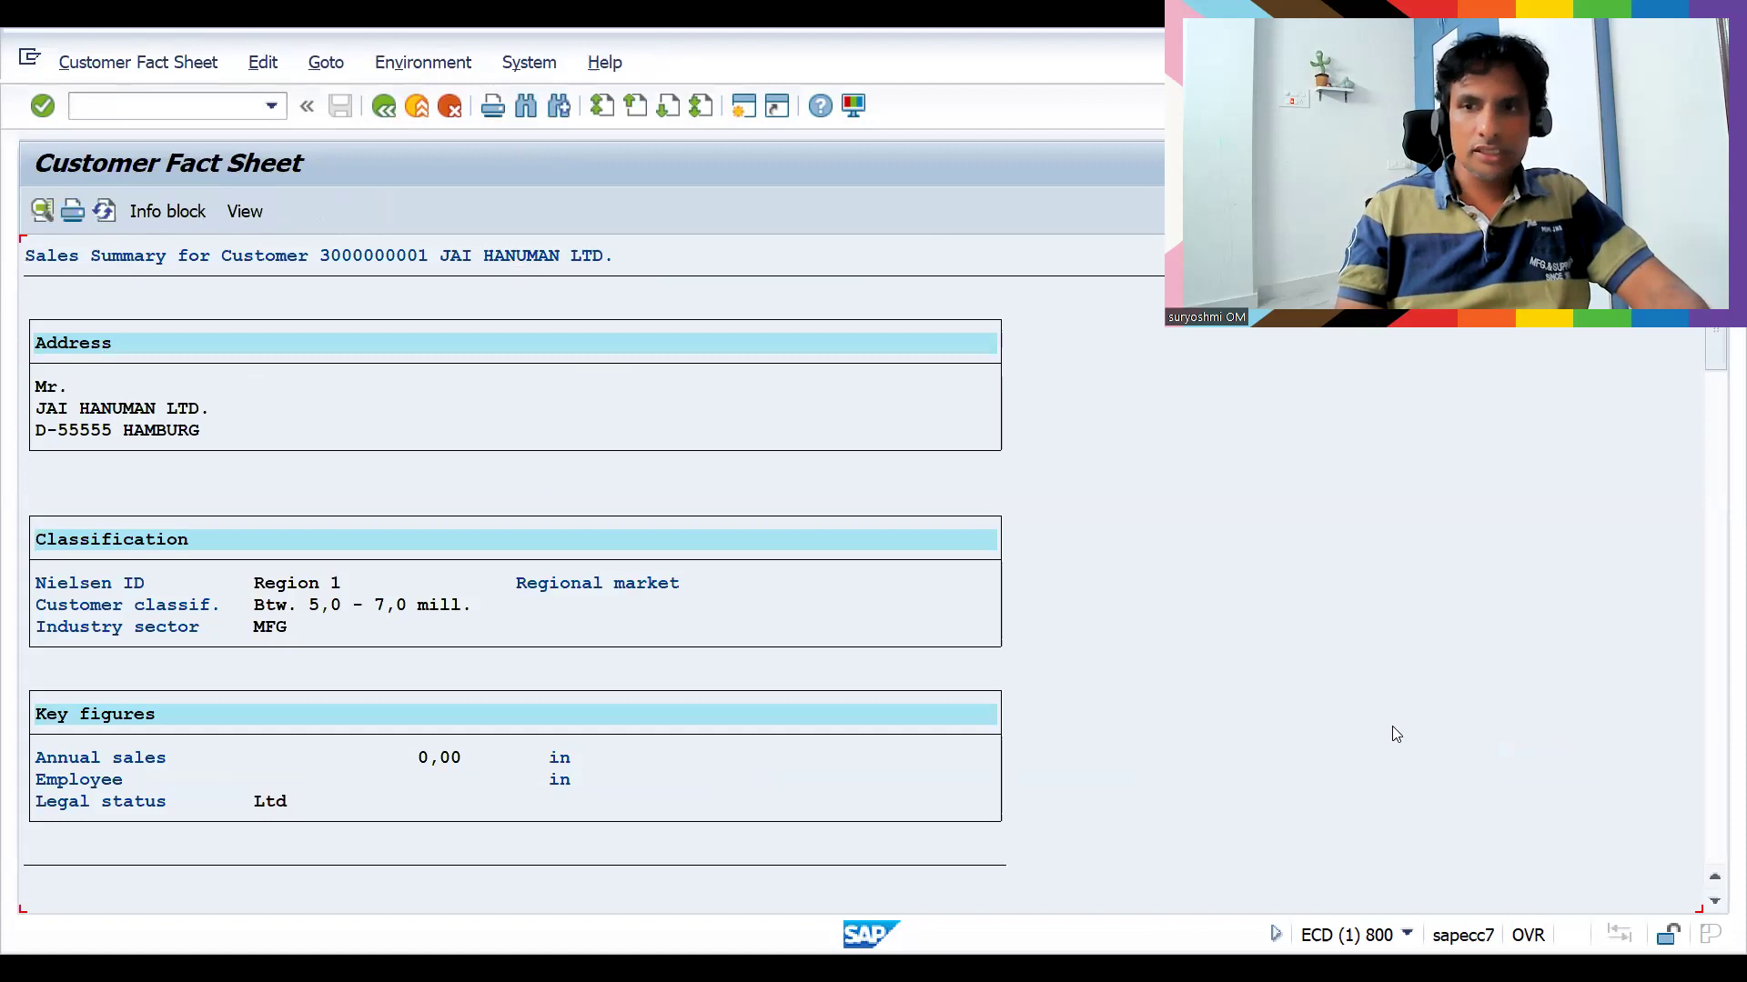
pyautogui.click(1722, 833)
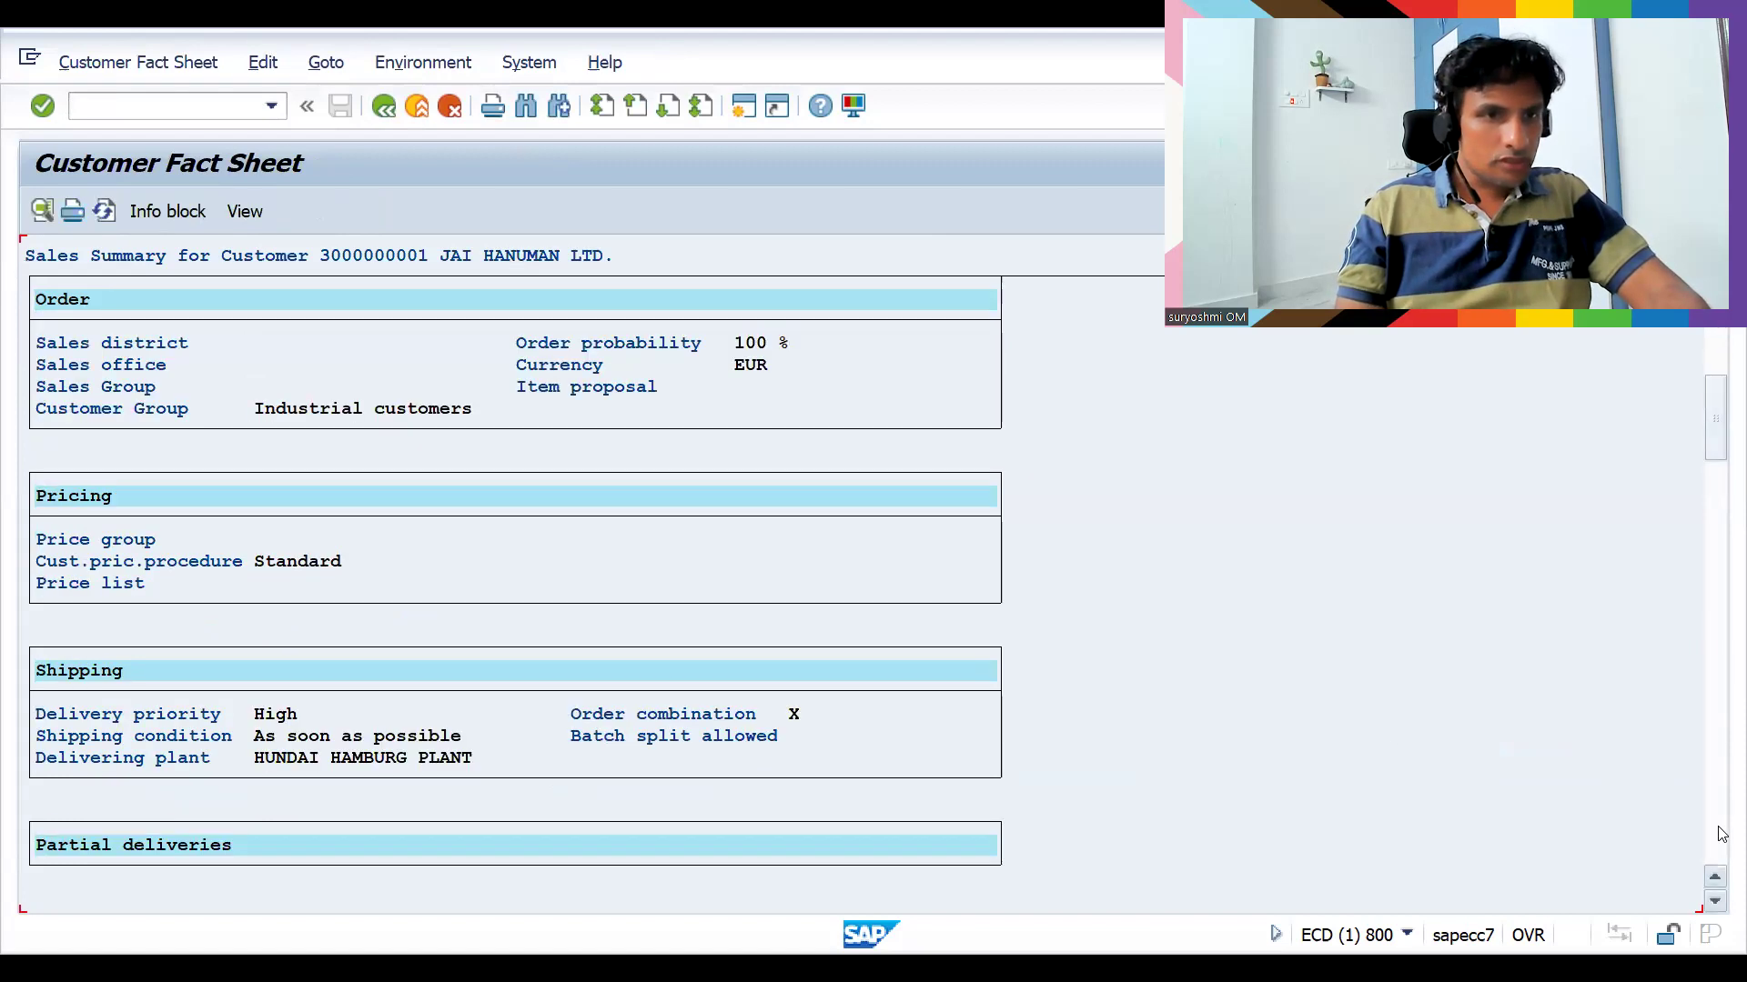
pyautogui.click(1722, 833)
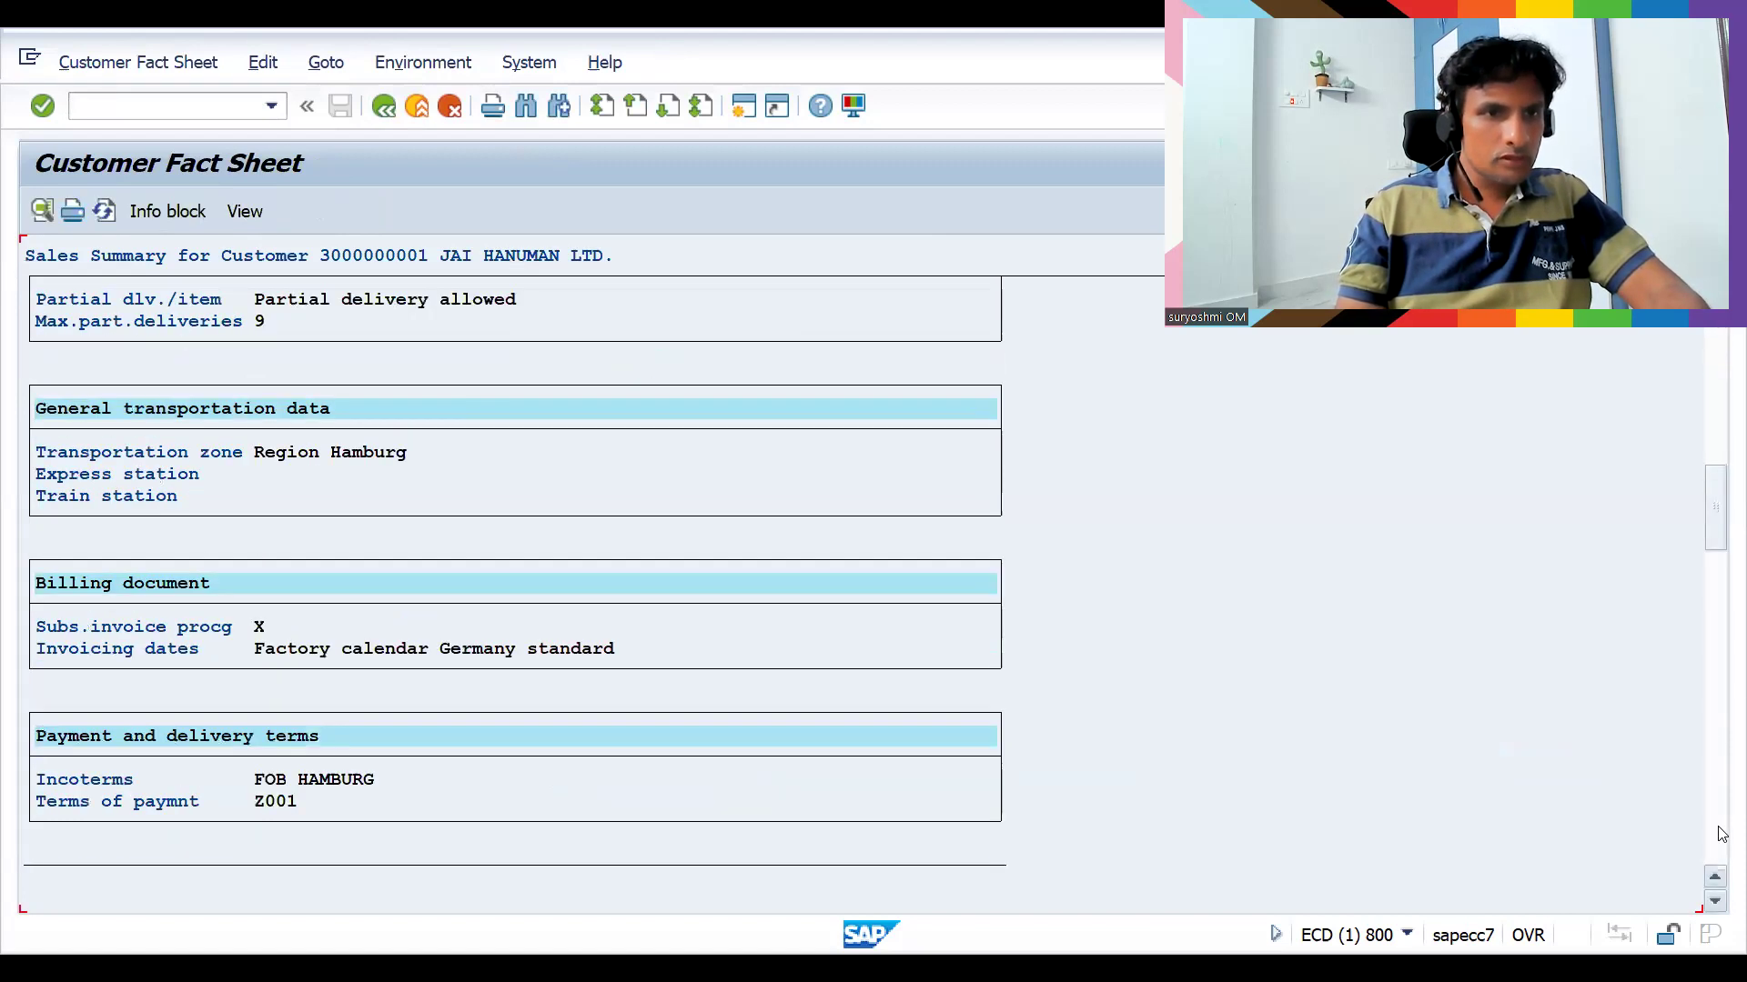
pyautogui.click(1722, 834)
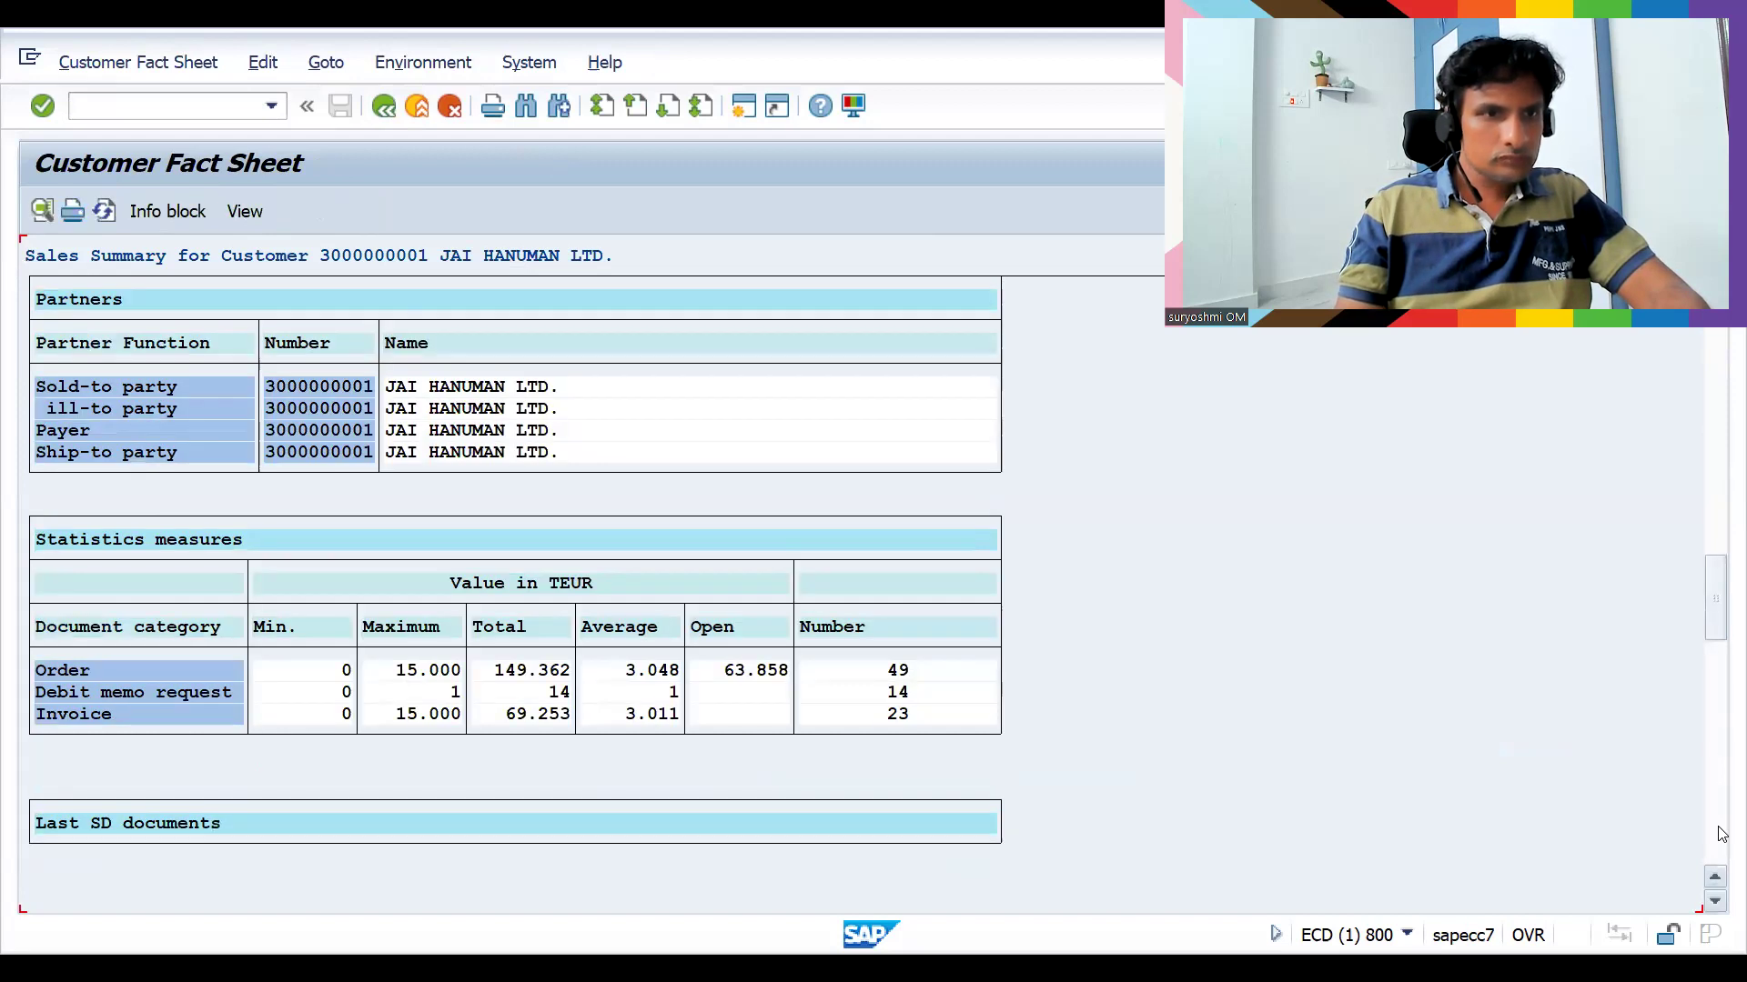
pyautogui.click(1722, 834)
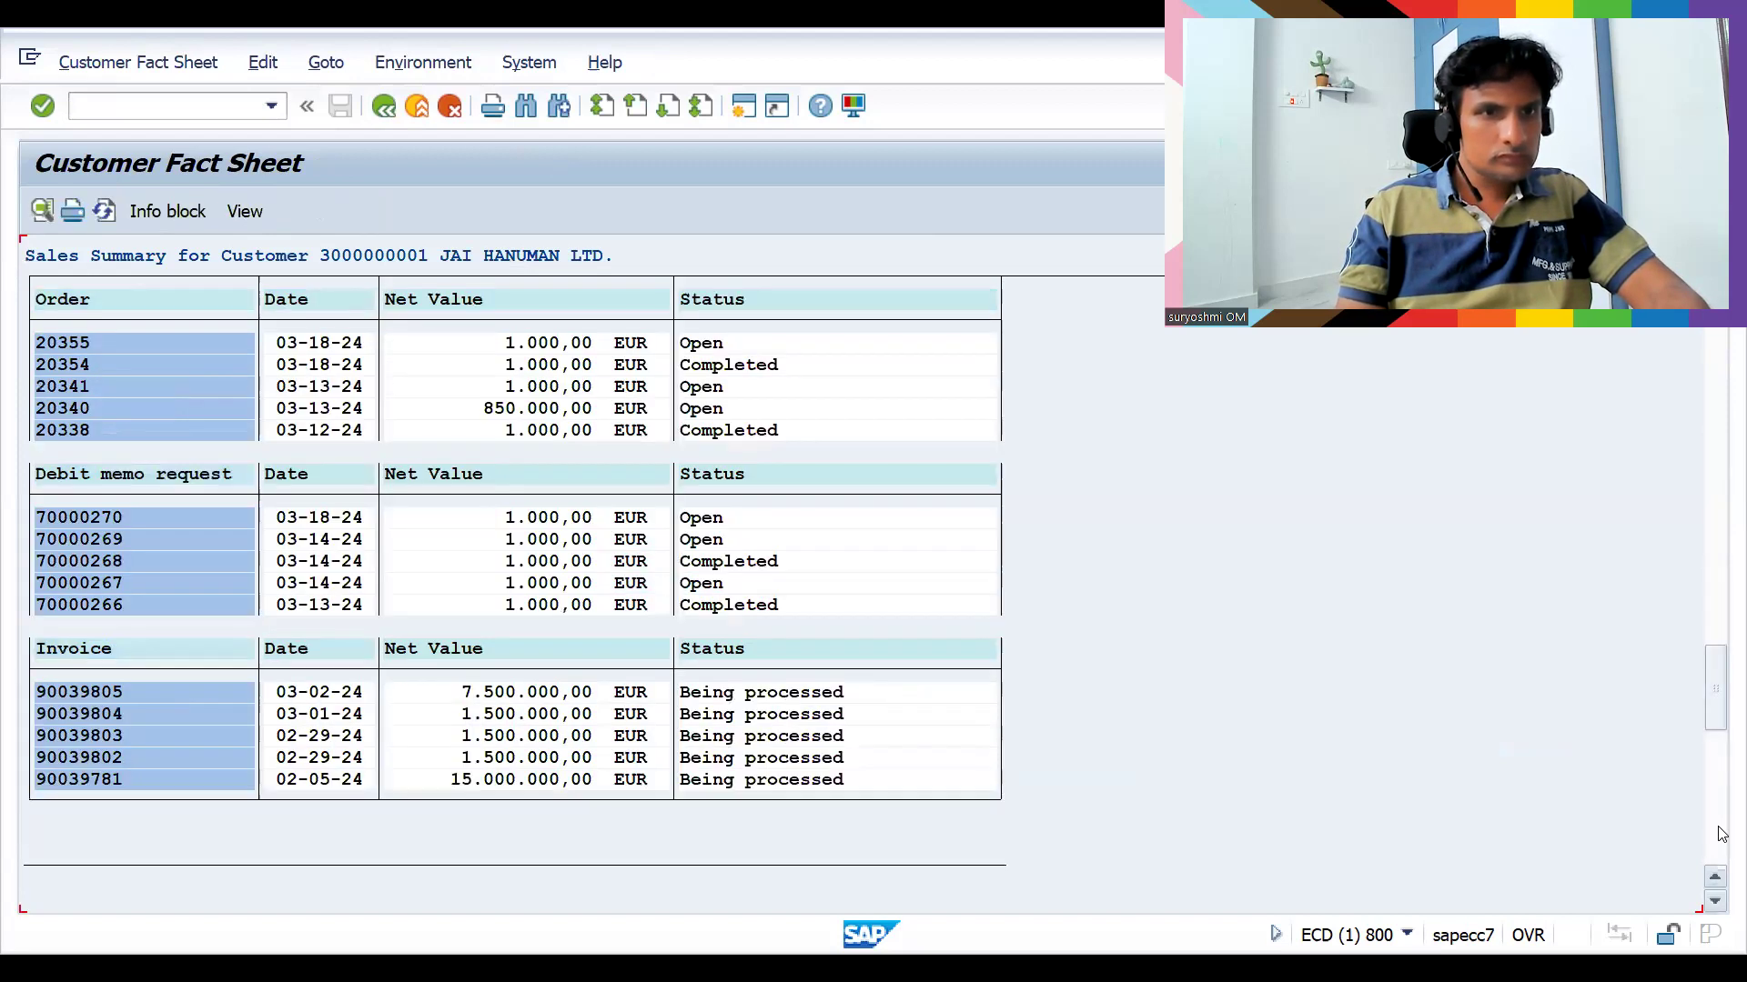
pyautogui.moveTo(1719, 698); pyautogui.dragTo(1719, 674)
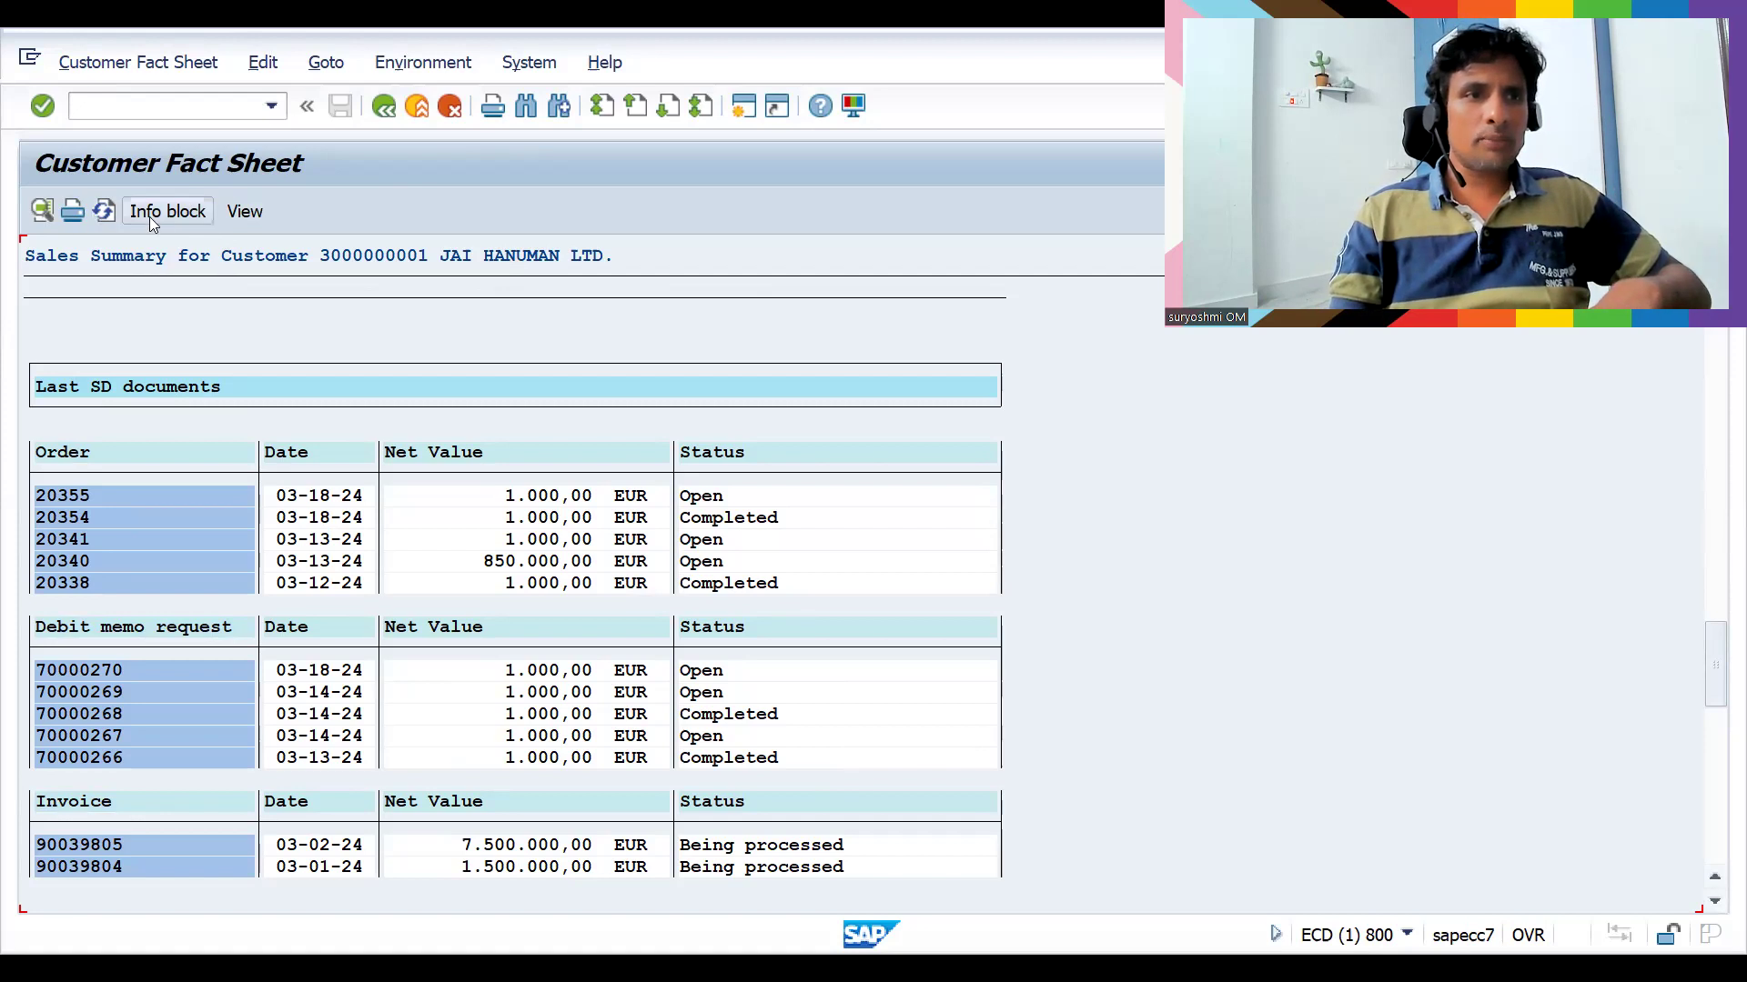
# Redisplay the fact sheet and switch it to the Address/partner and Quick Info views
pyautogui.click(102, 211)
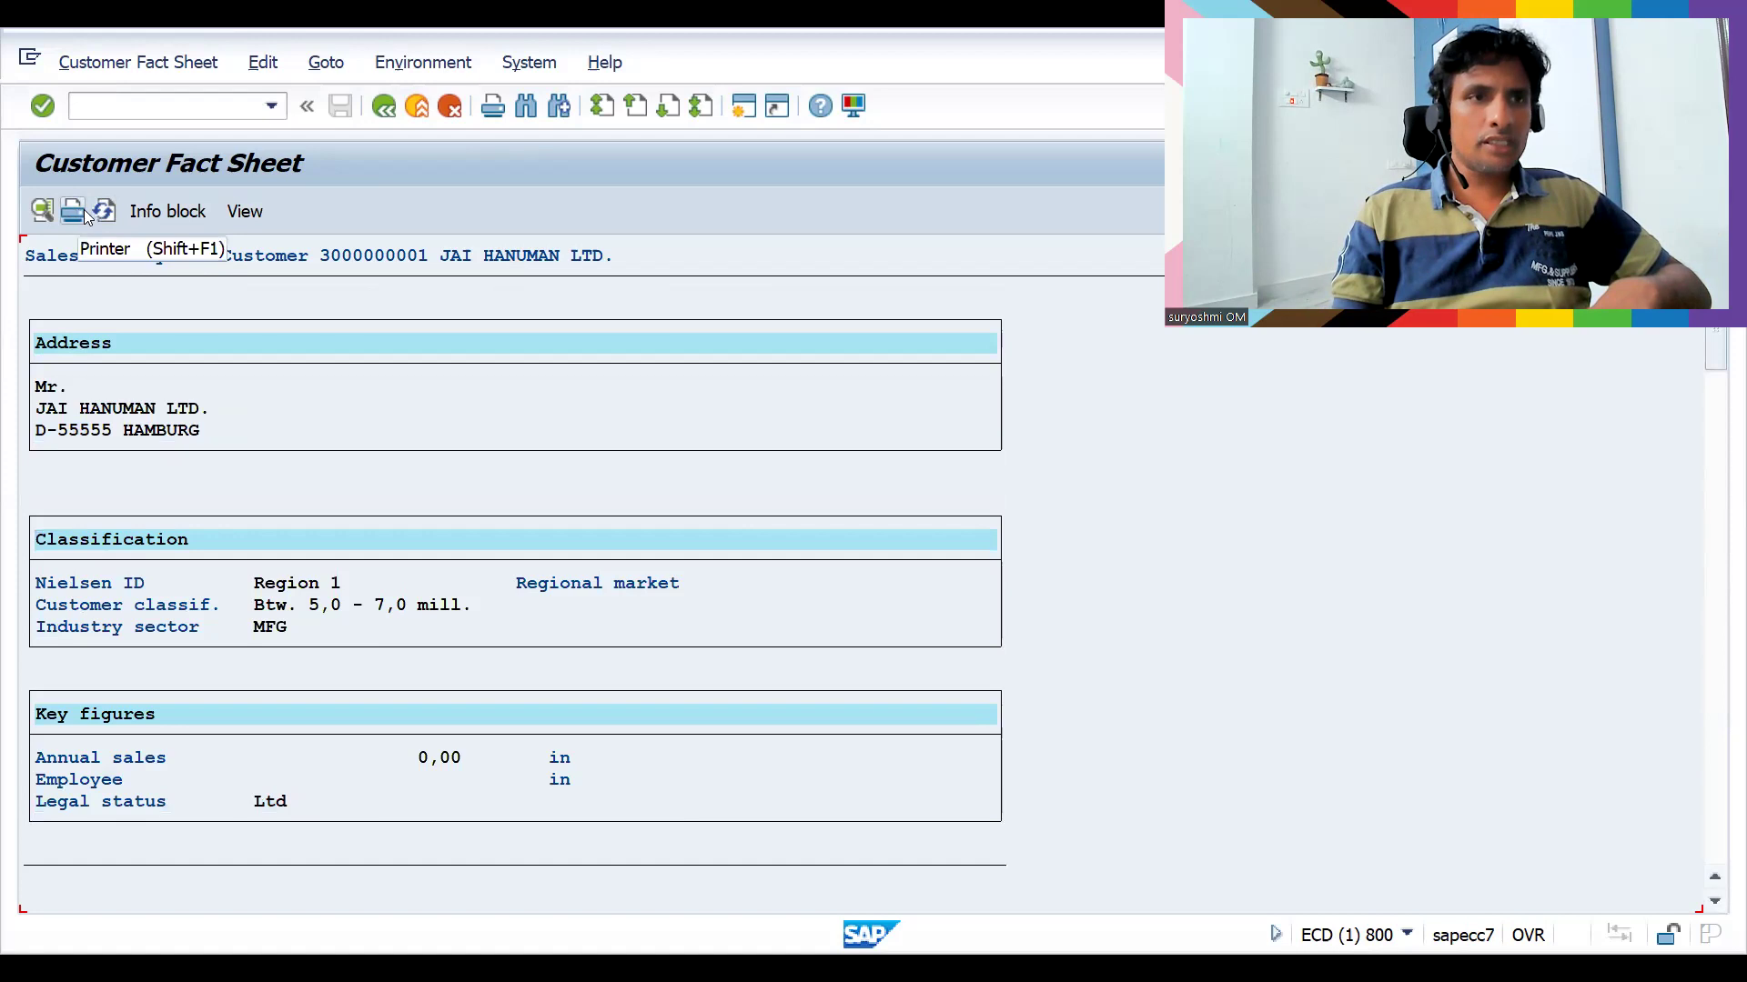
pyautogui.click(162, 211)
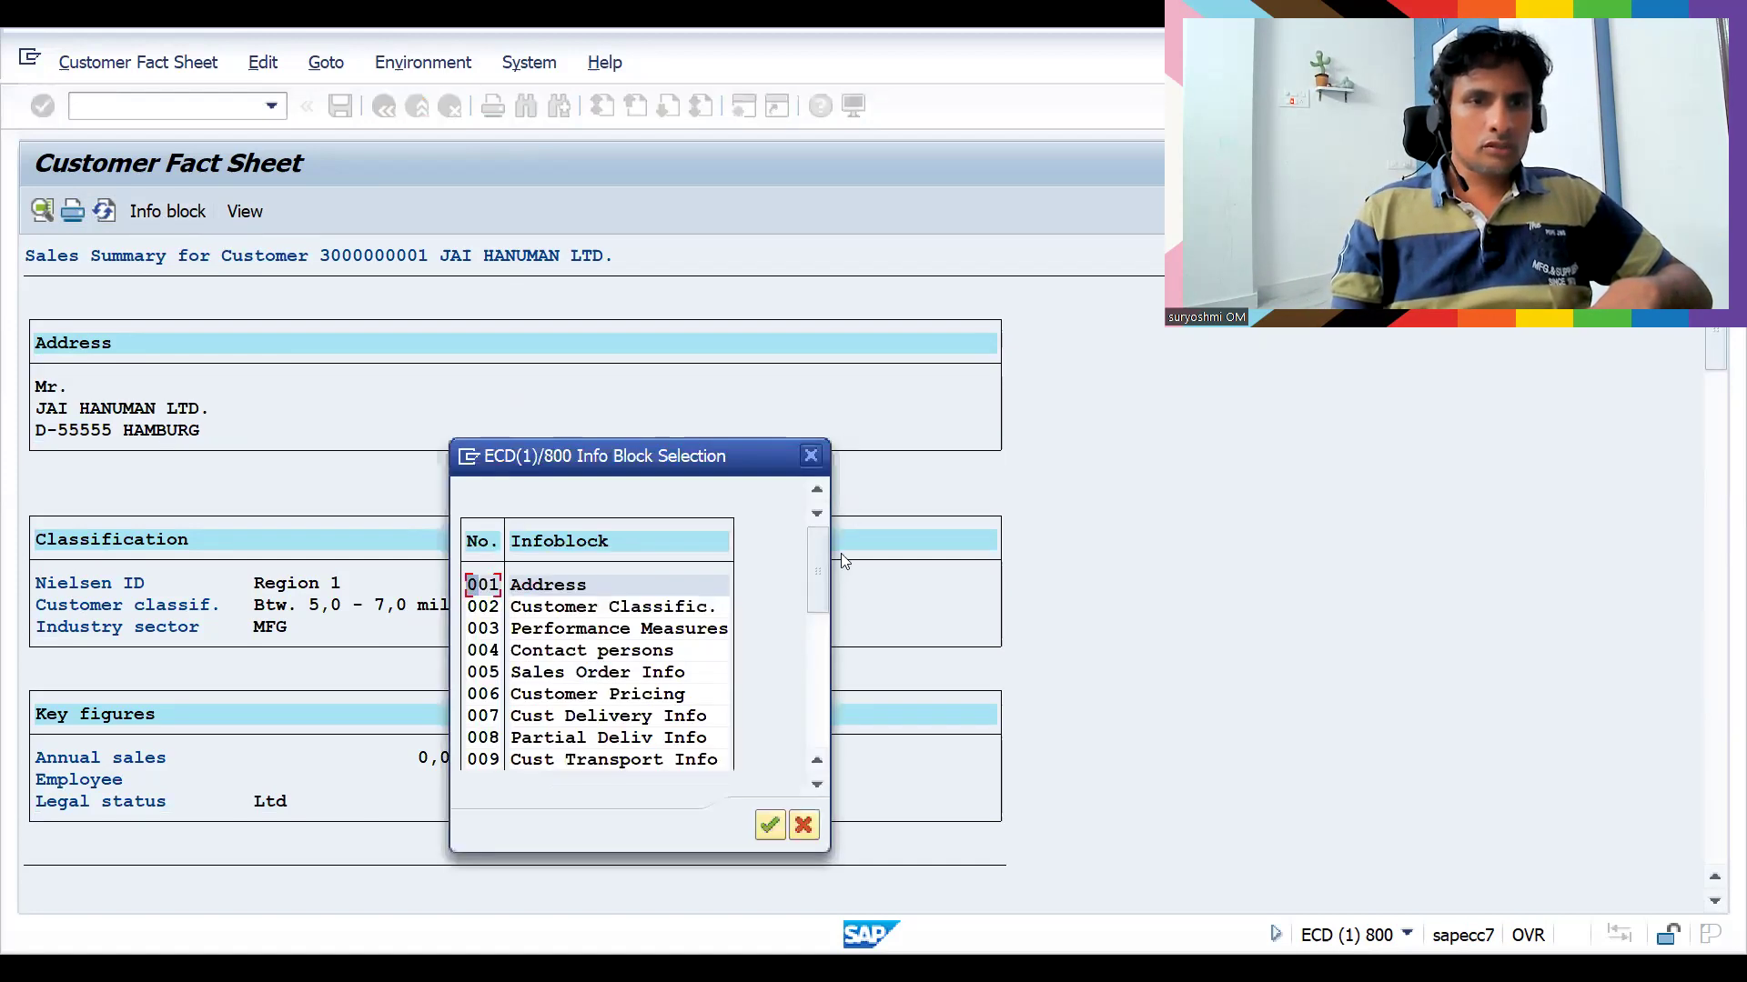
pyautogui.click(820, 462)
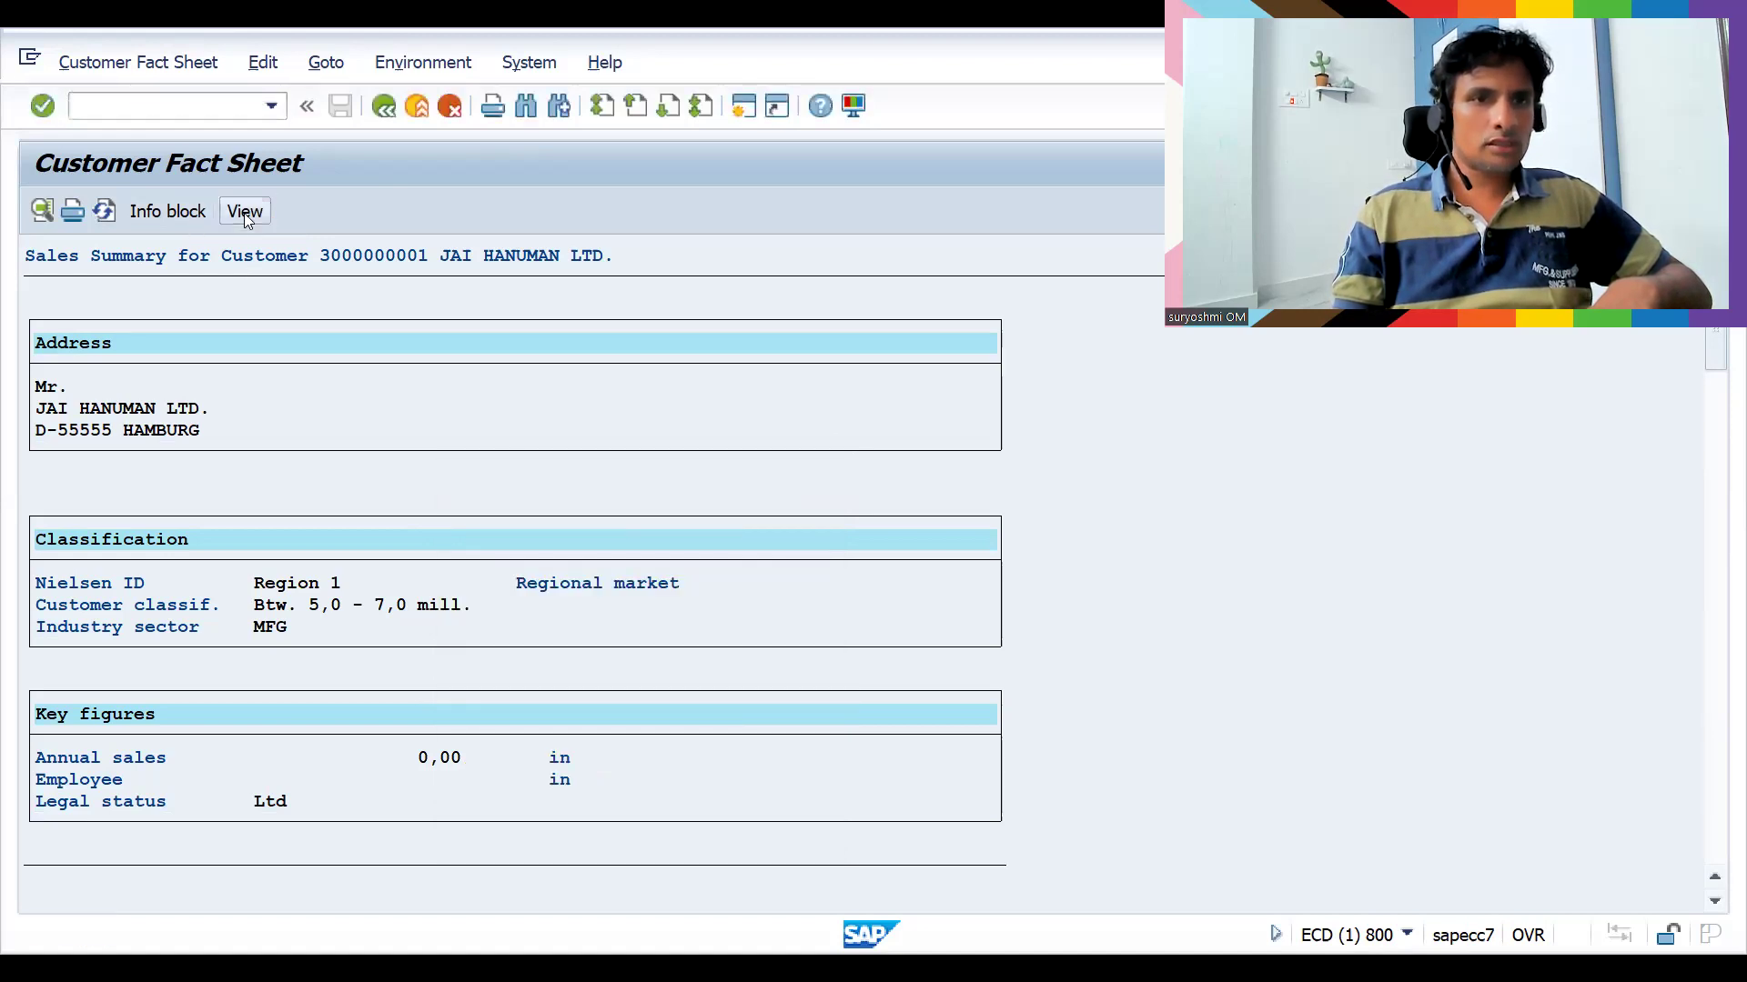
pyautogui.click(244, 211)
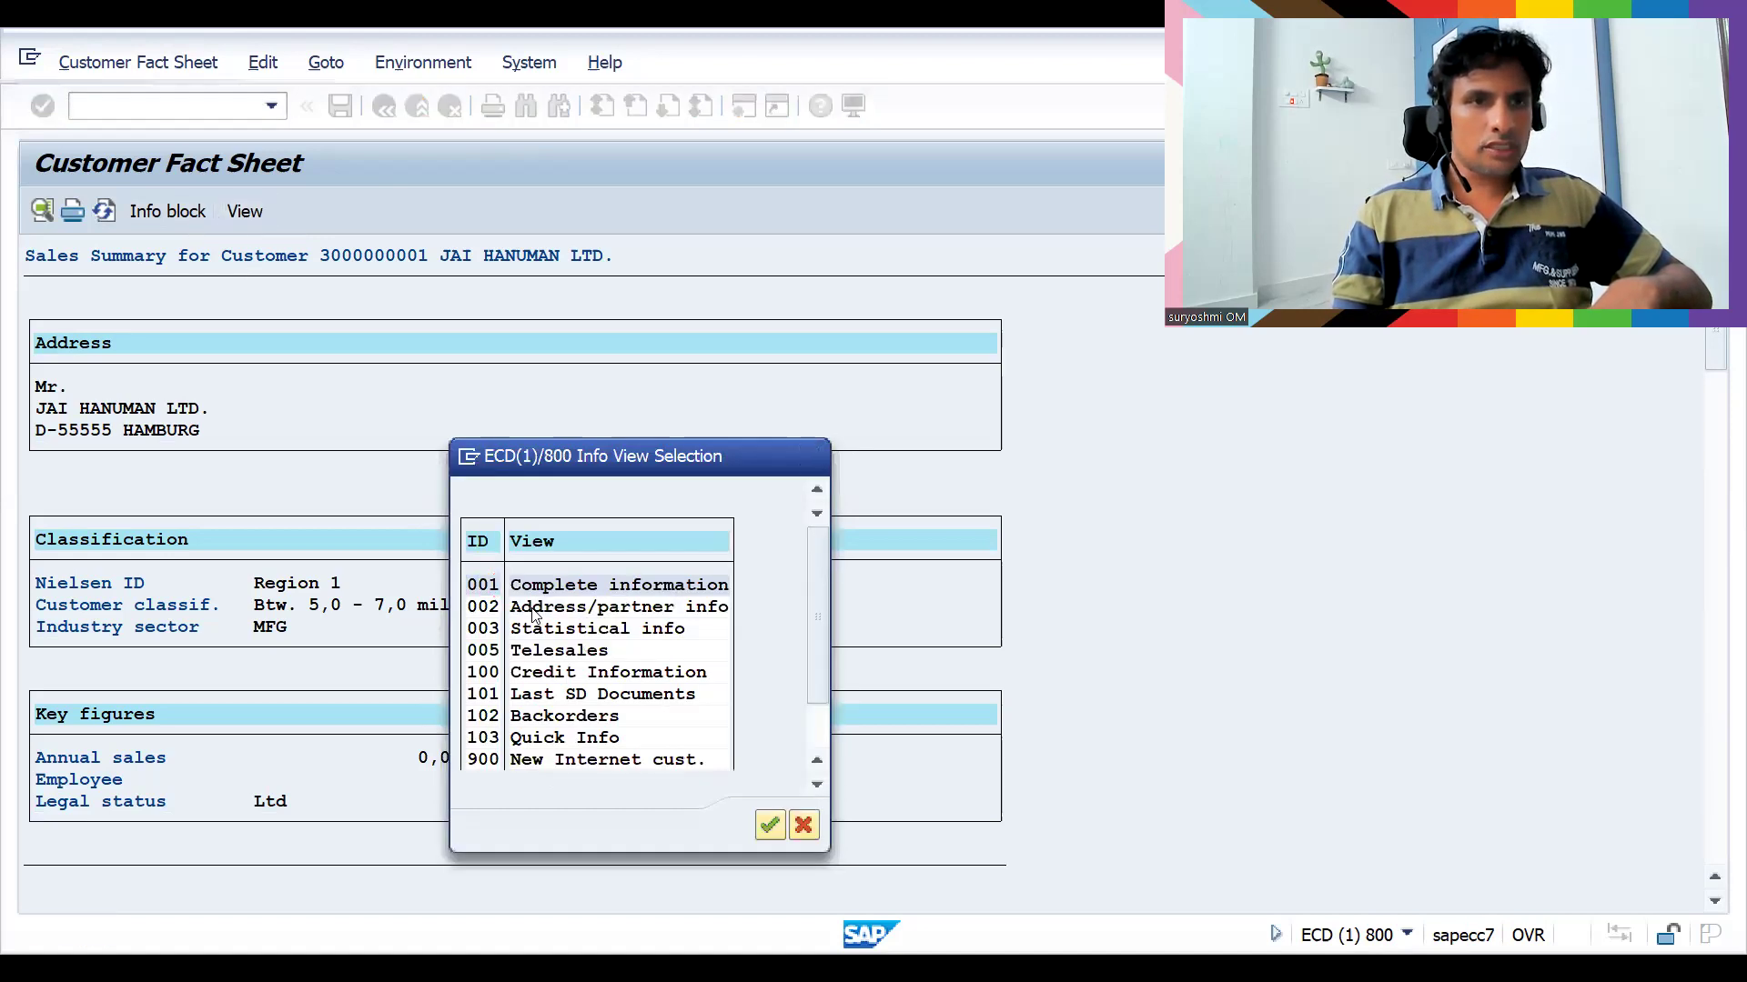
pyautogui.doubleClick(534, 616)
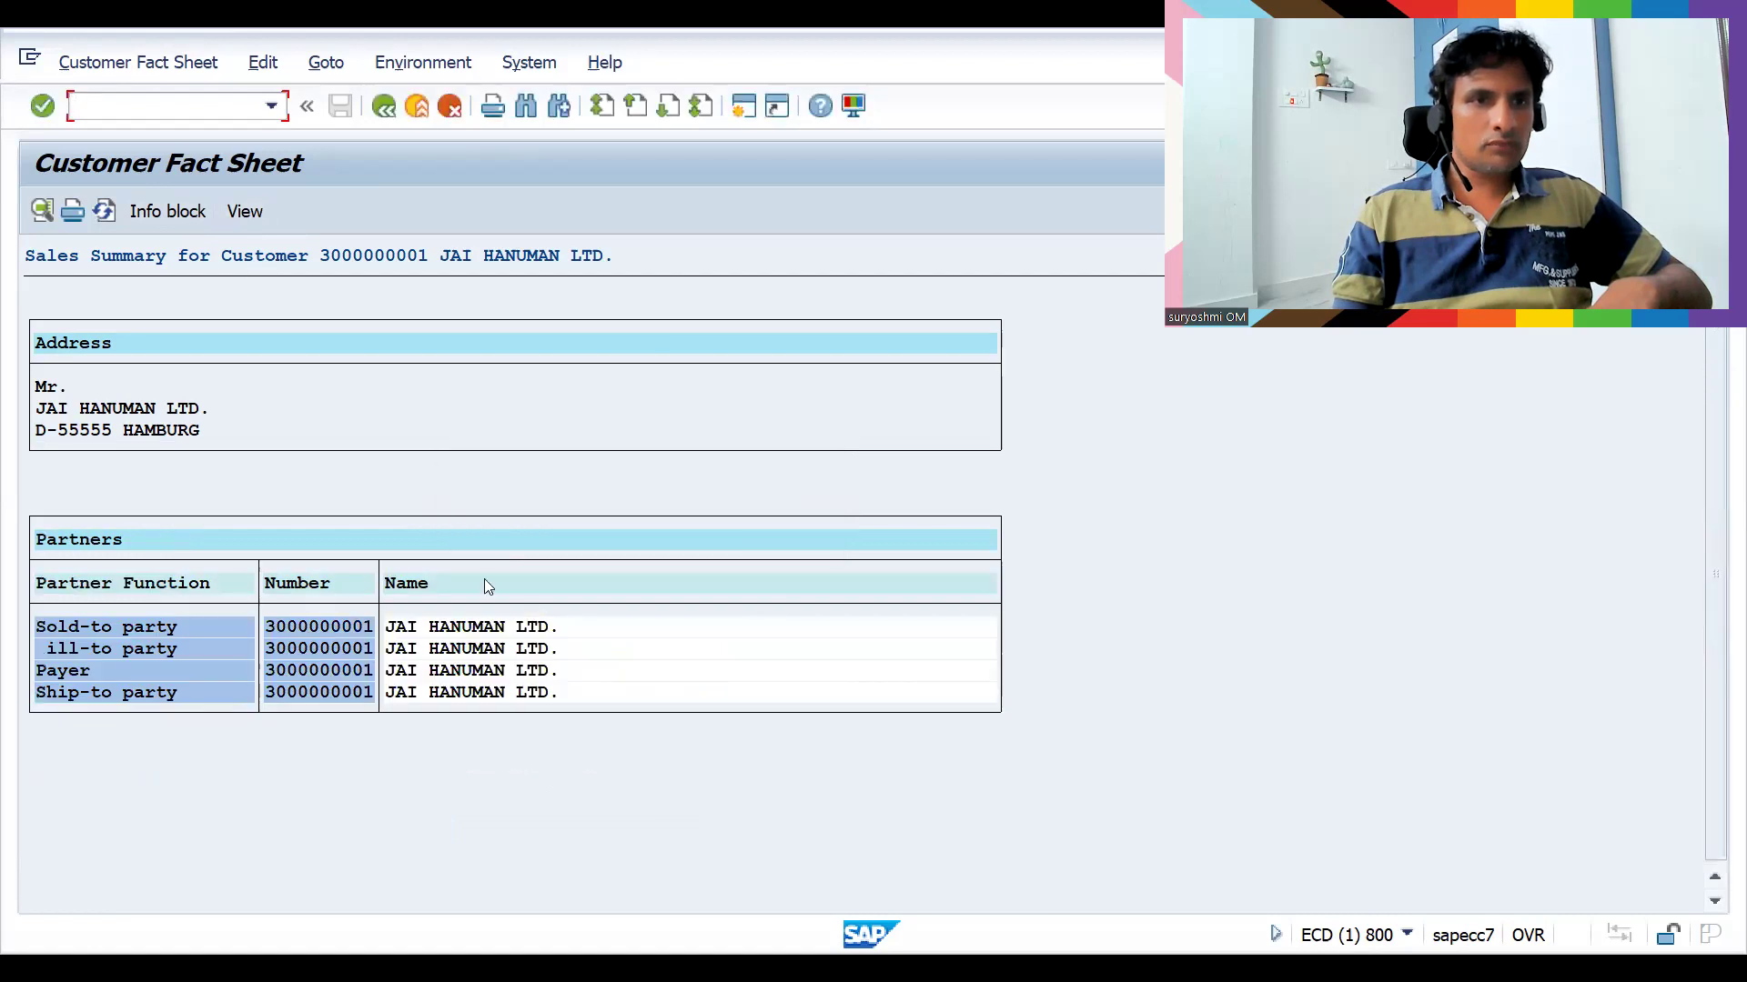
pyautogui.click(252, 212)
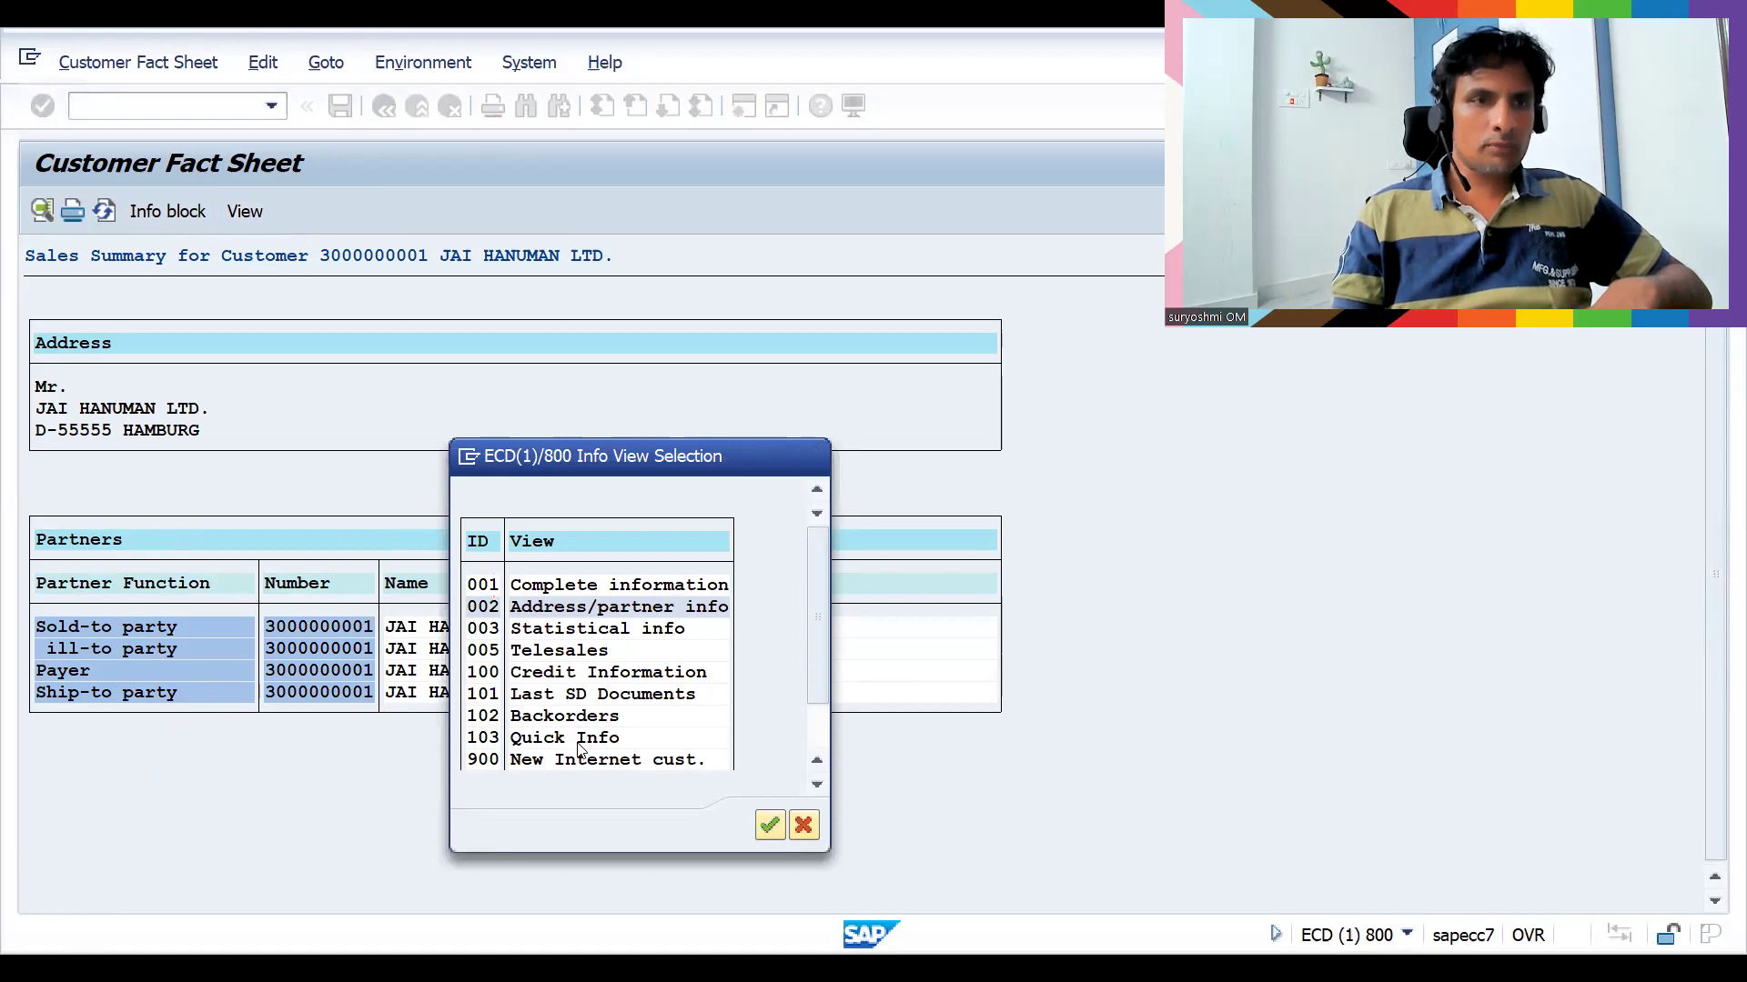
pyautogui.doubleClick(578, 744)
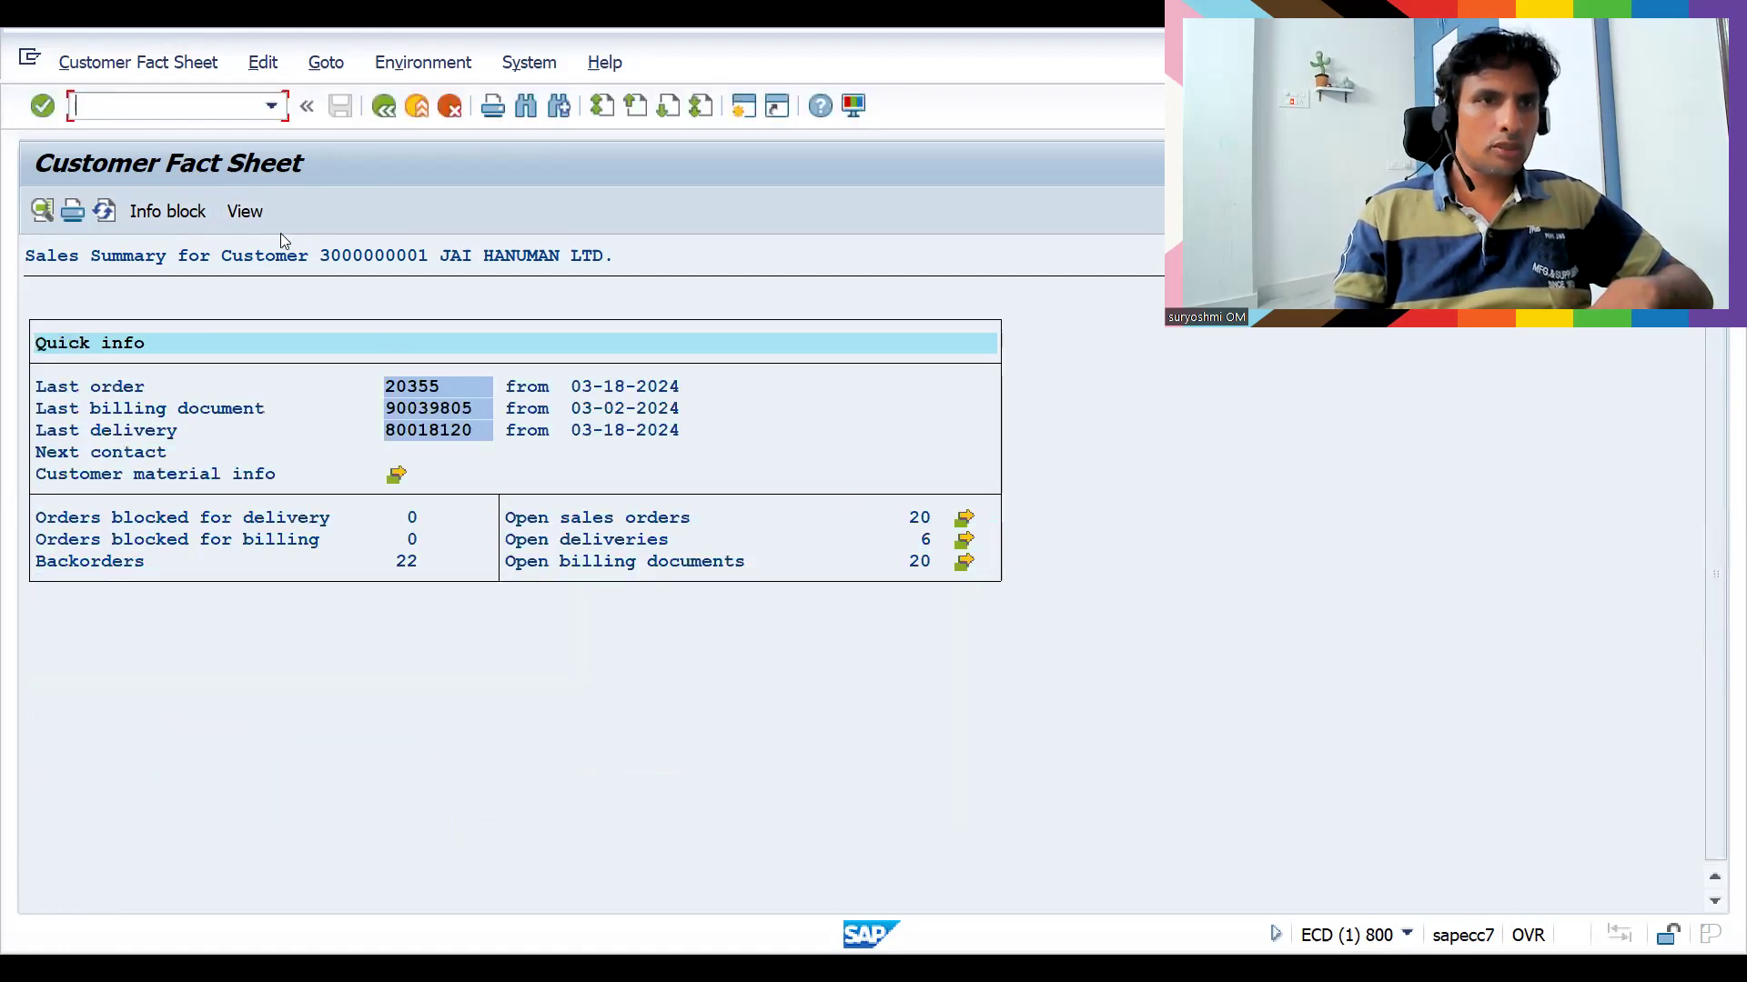
# Switch to the Last SD Documents view, then leave the fact sheet for the browser
pyautogui.click(245, 212)
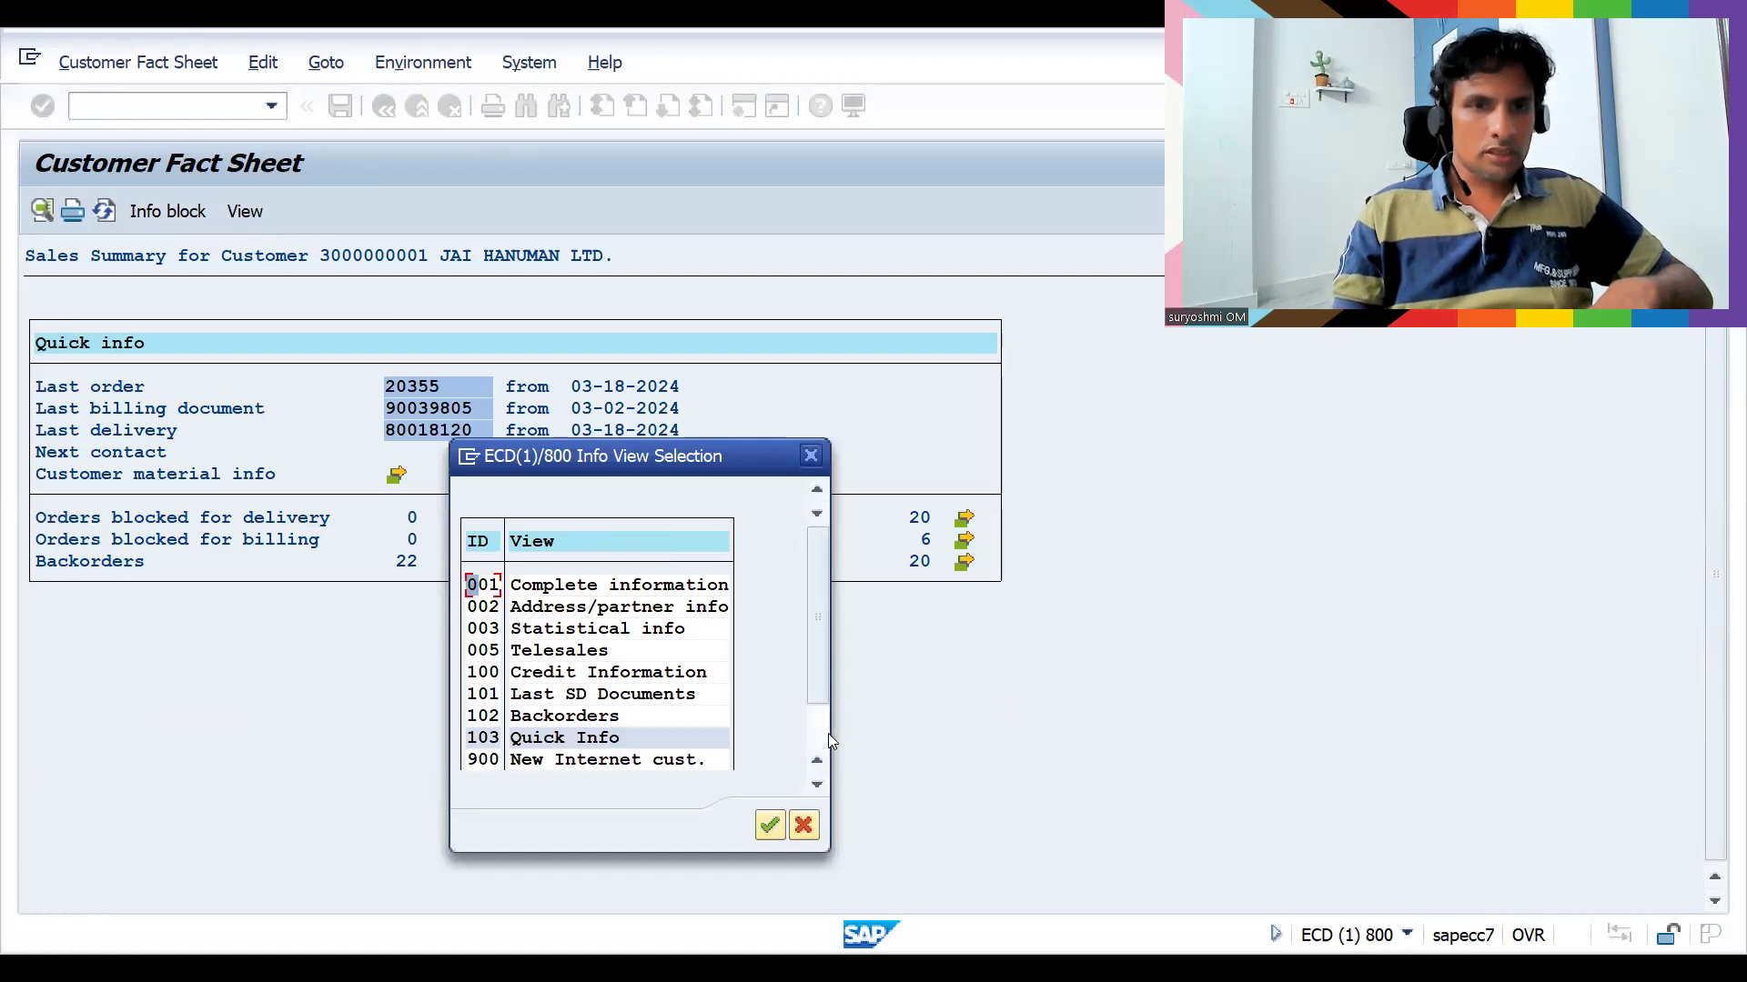
pyautogui.doubleClick(643, 677)
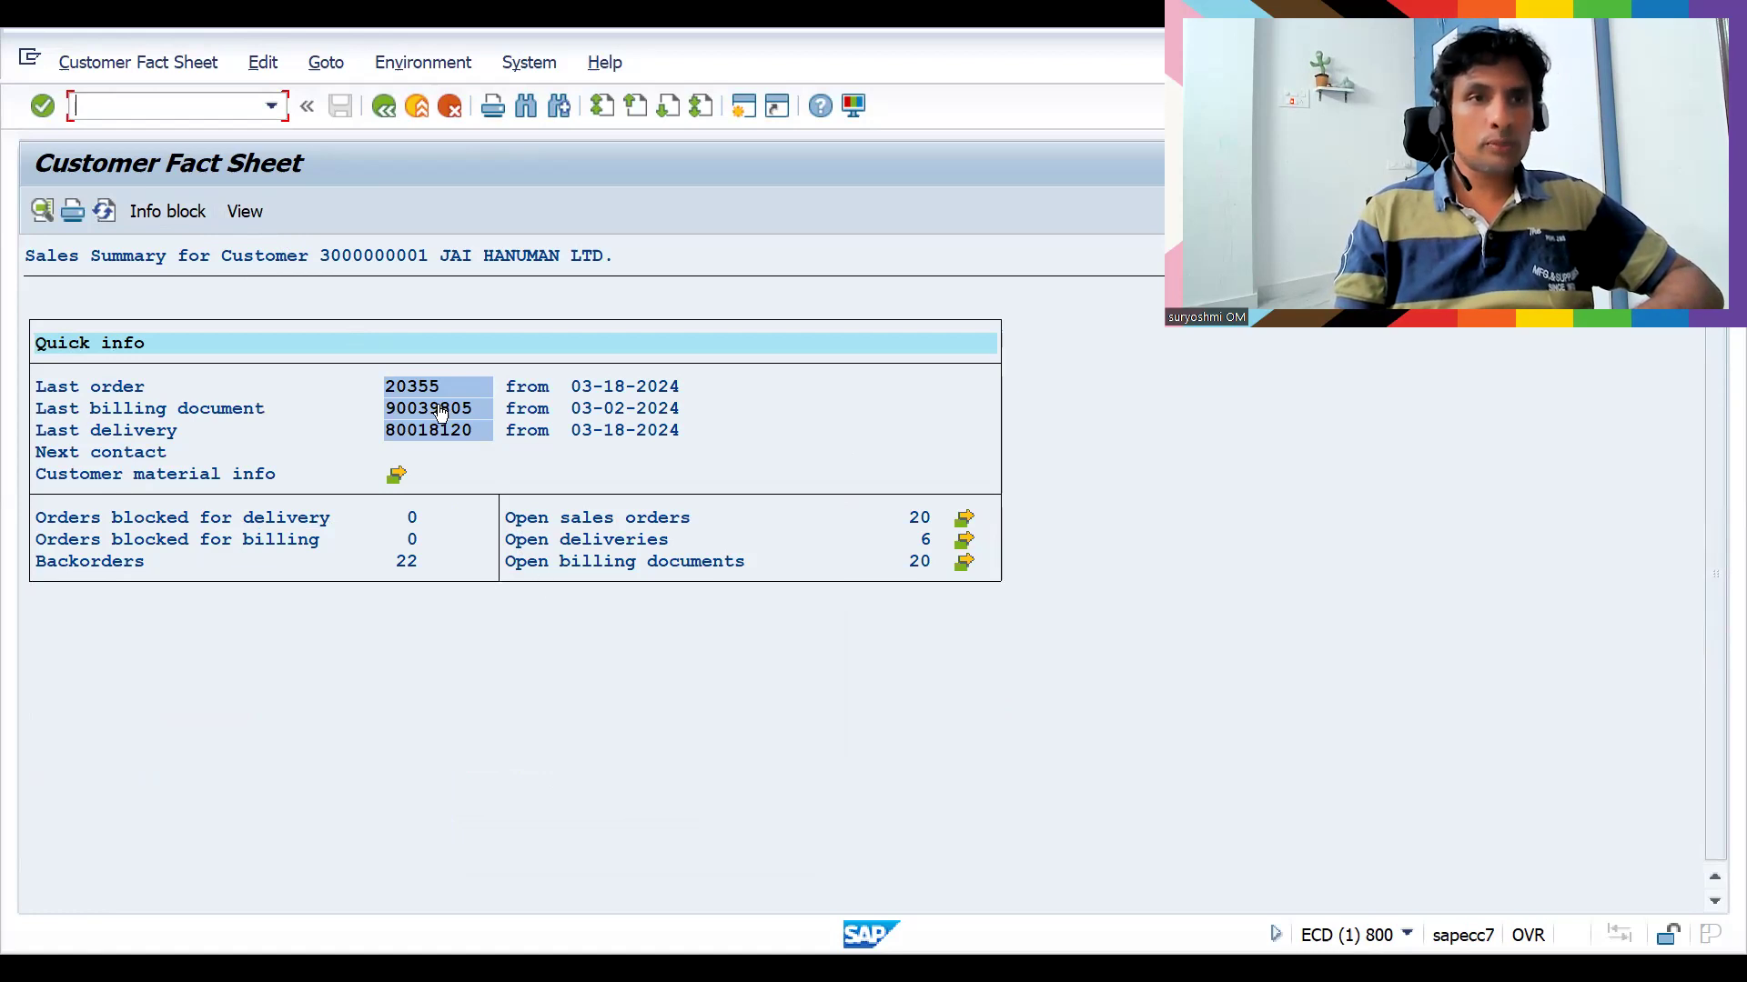
pyautogui.click(246, 222)
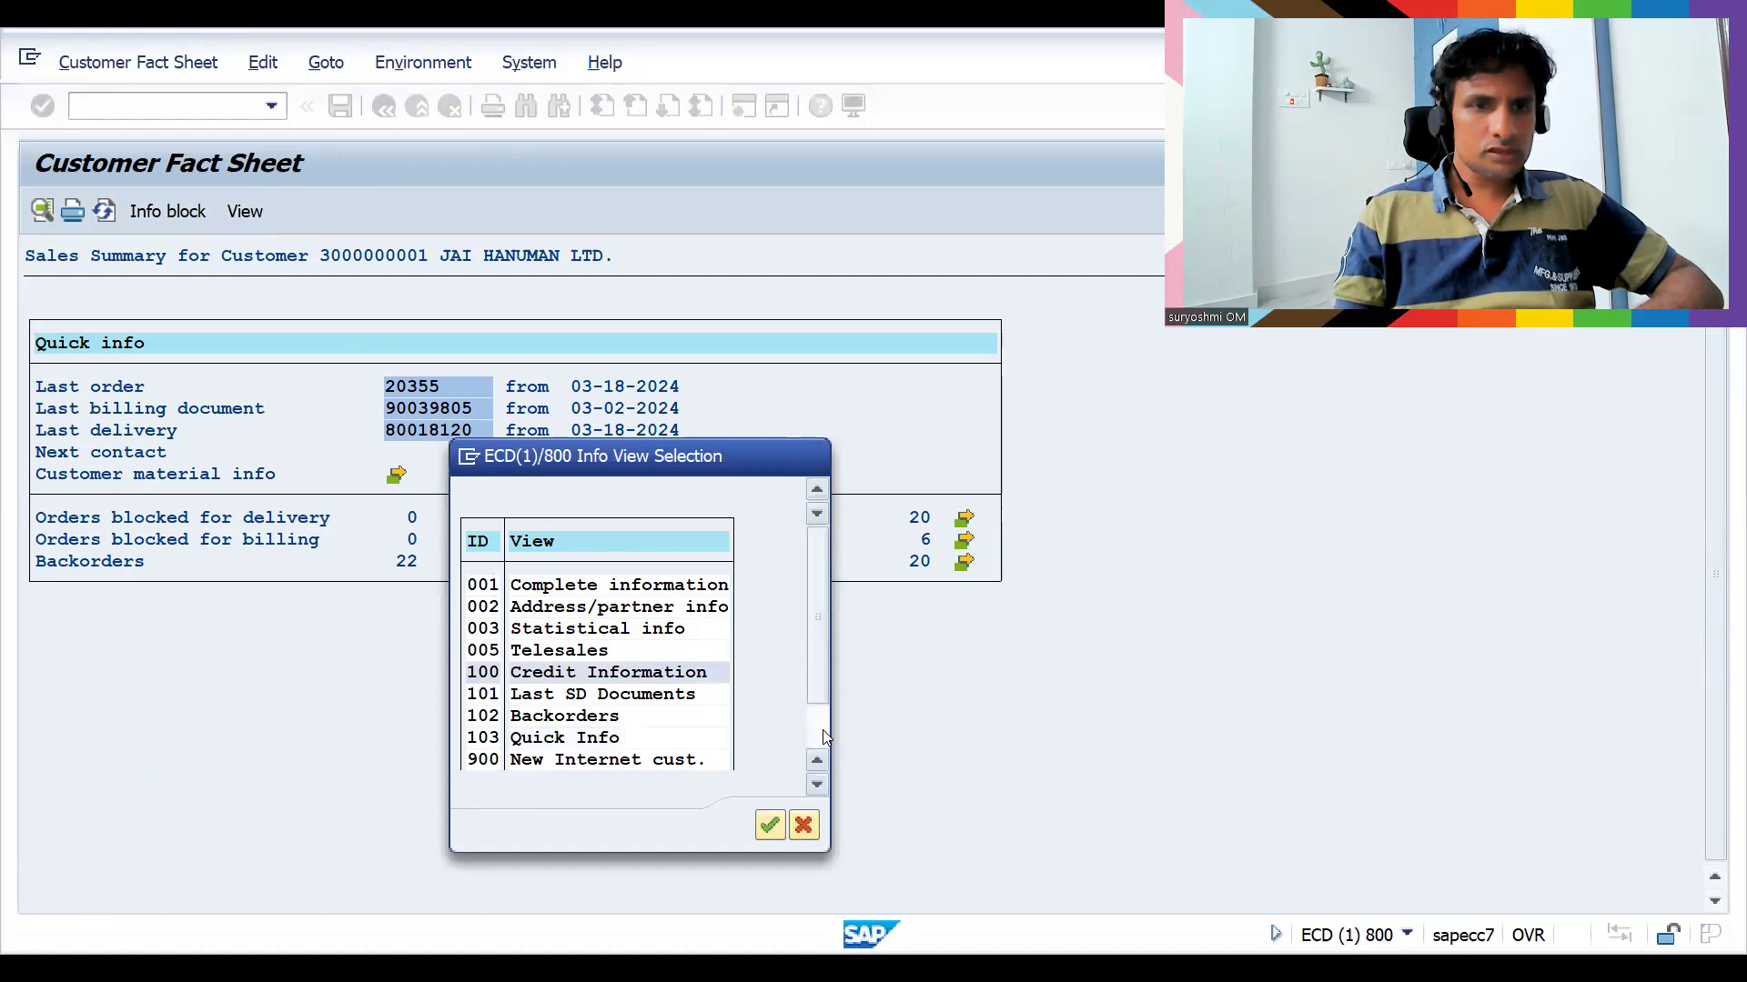
pyautogui.click(825, 735)
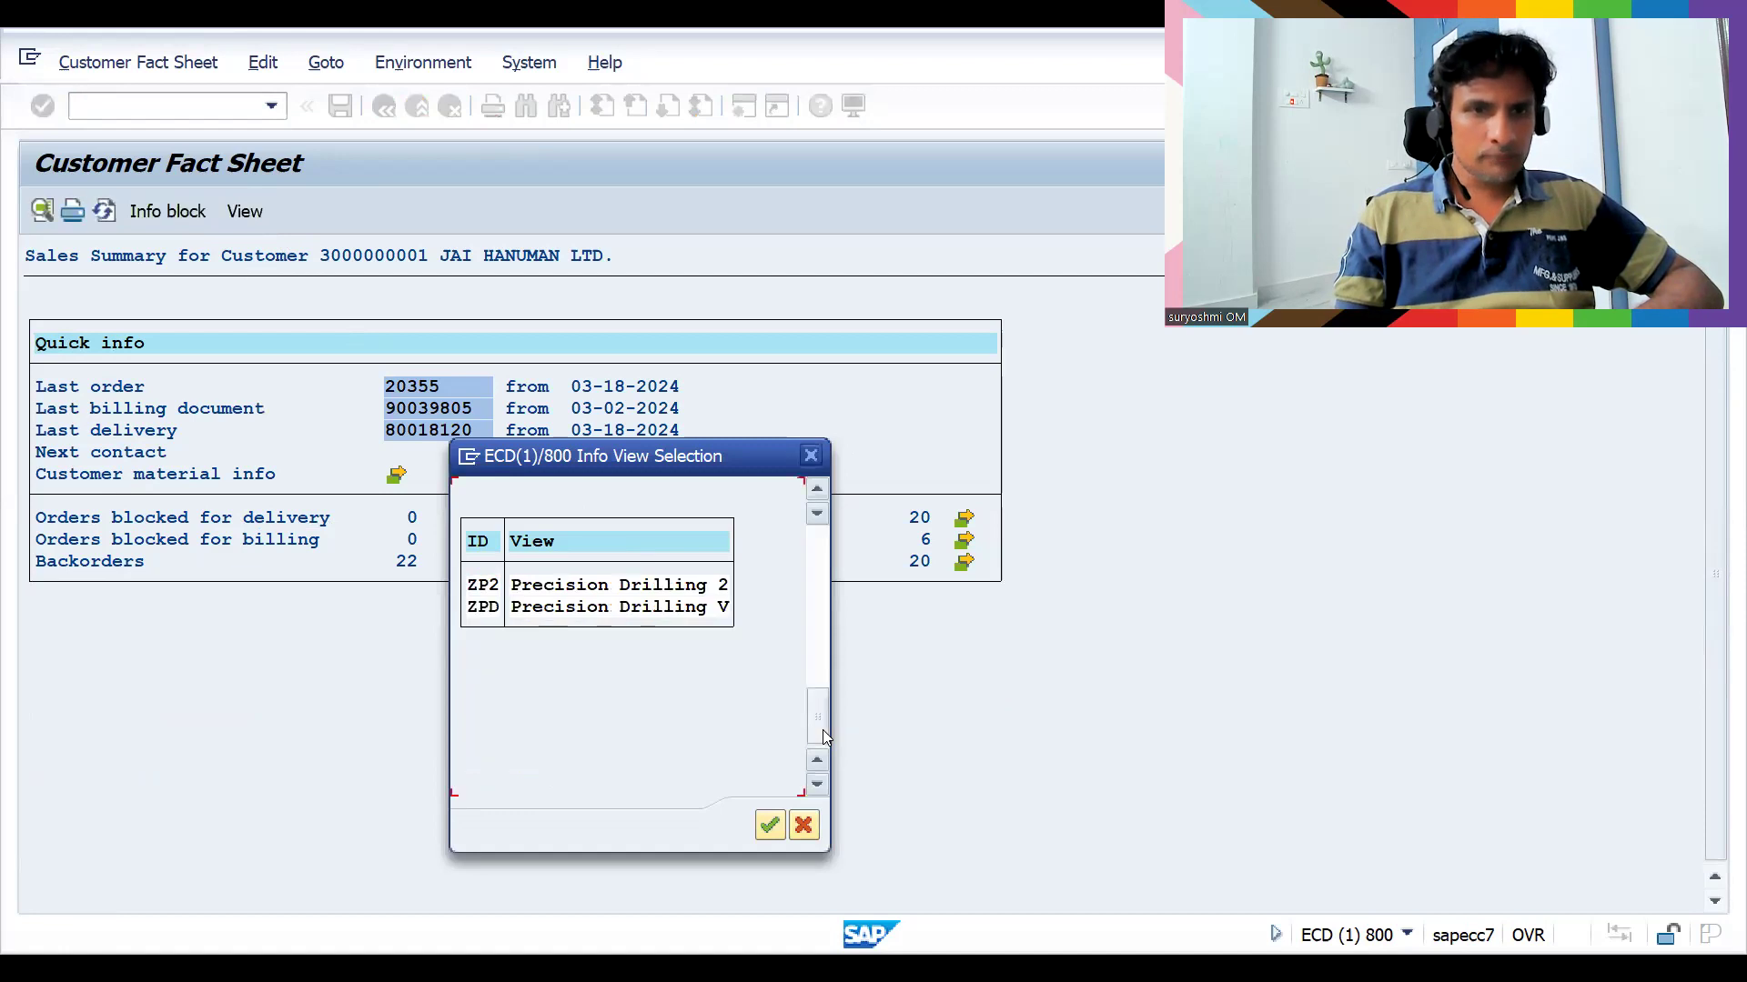
pyautogui.click(818, 626)
pyautogui.doubleClick(607, 695)
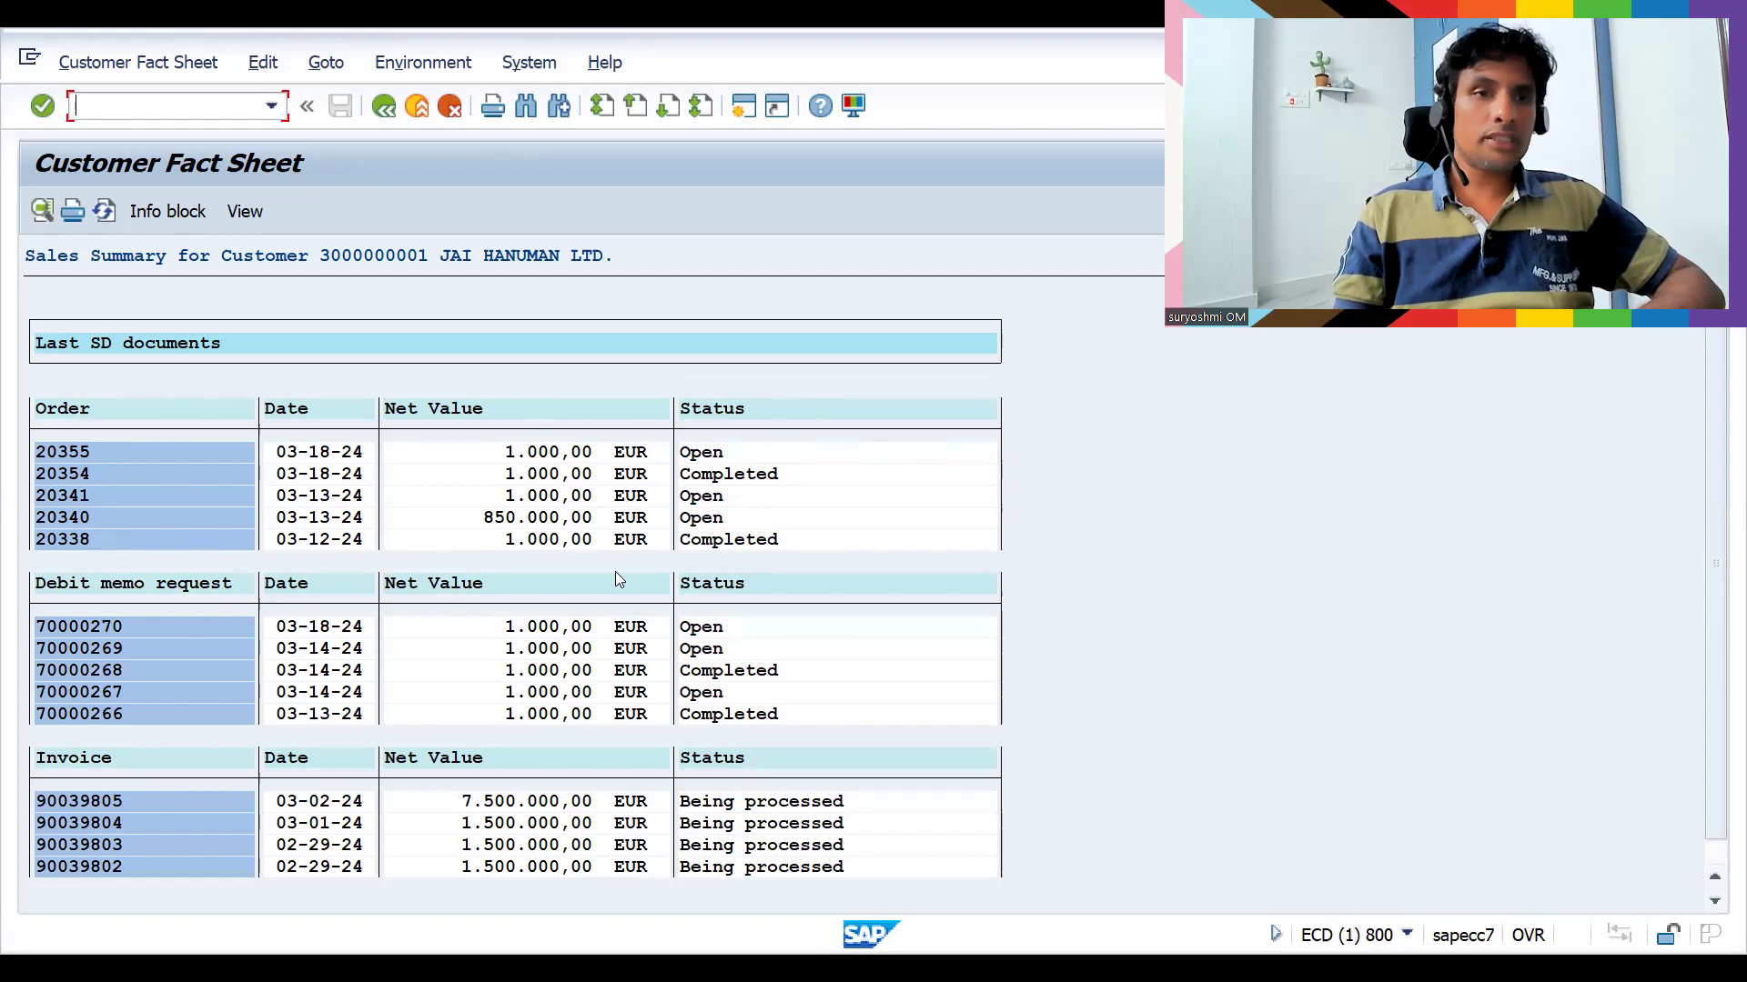
pyautogui.click(381, 107)
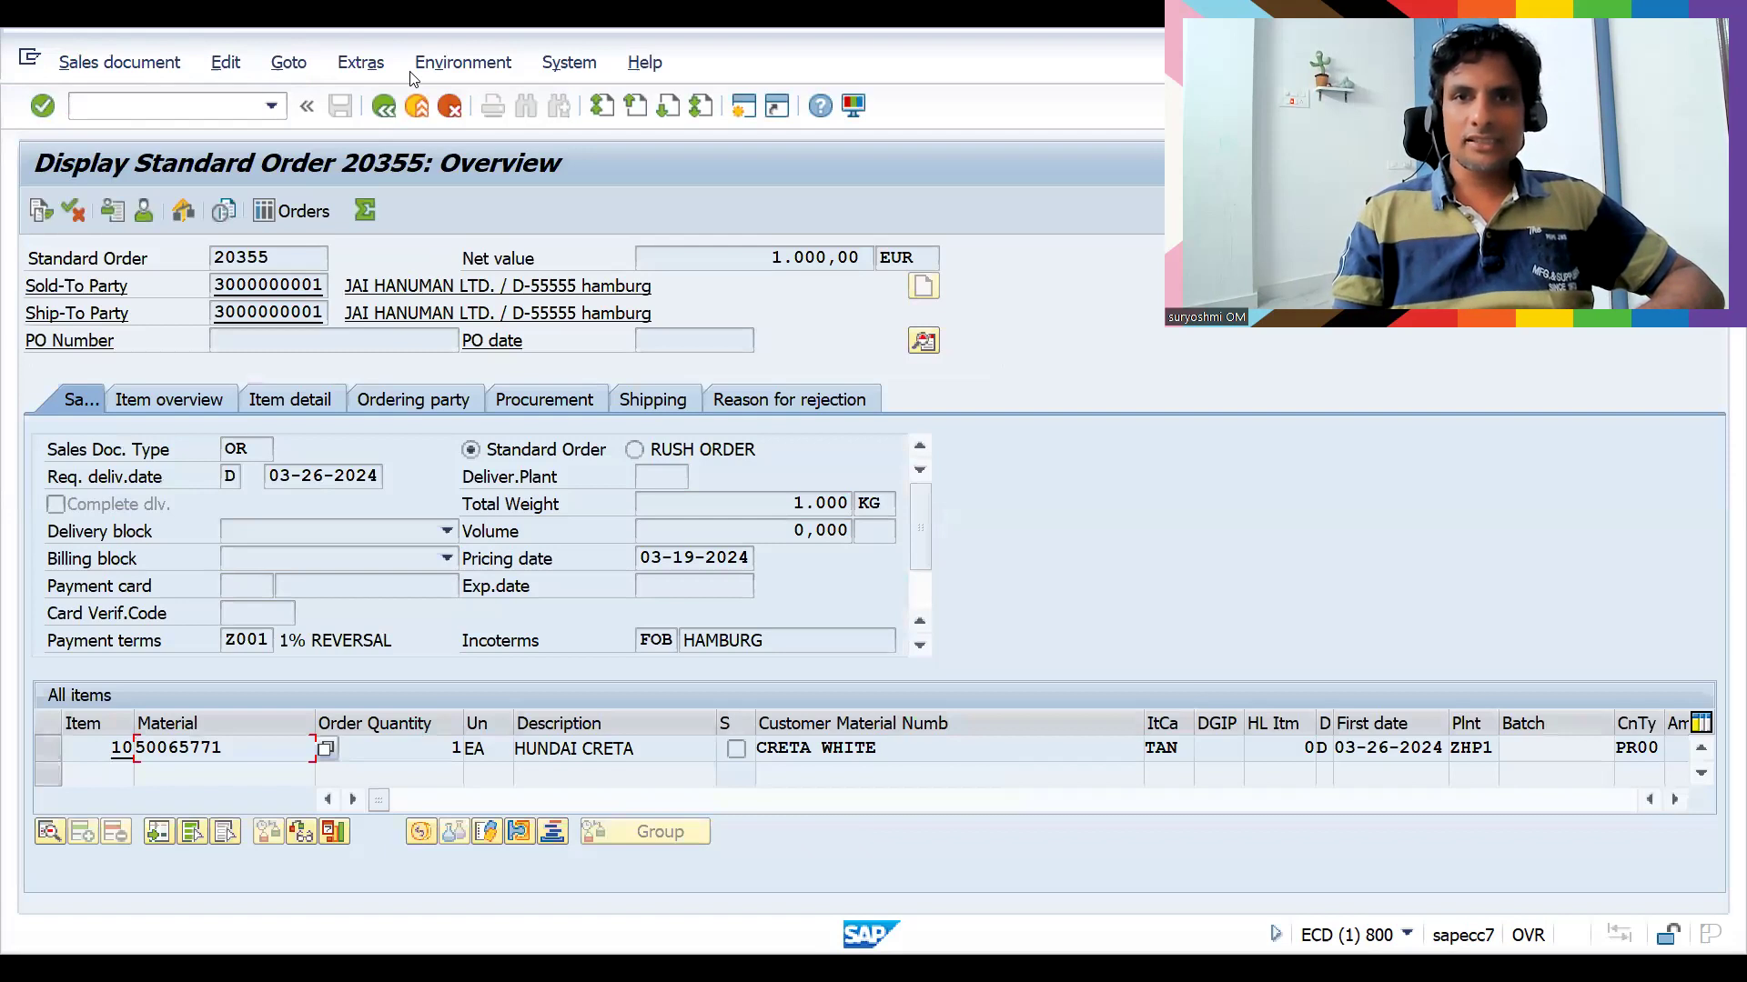
pyautogui.hotkey('alt', 'Tab')
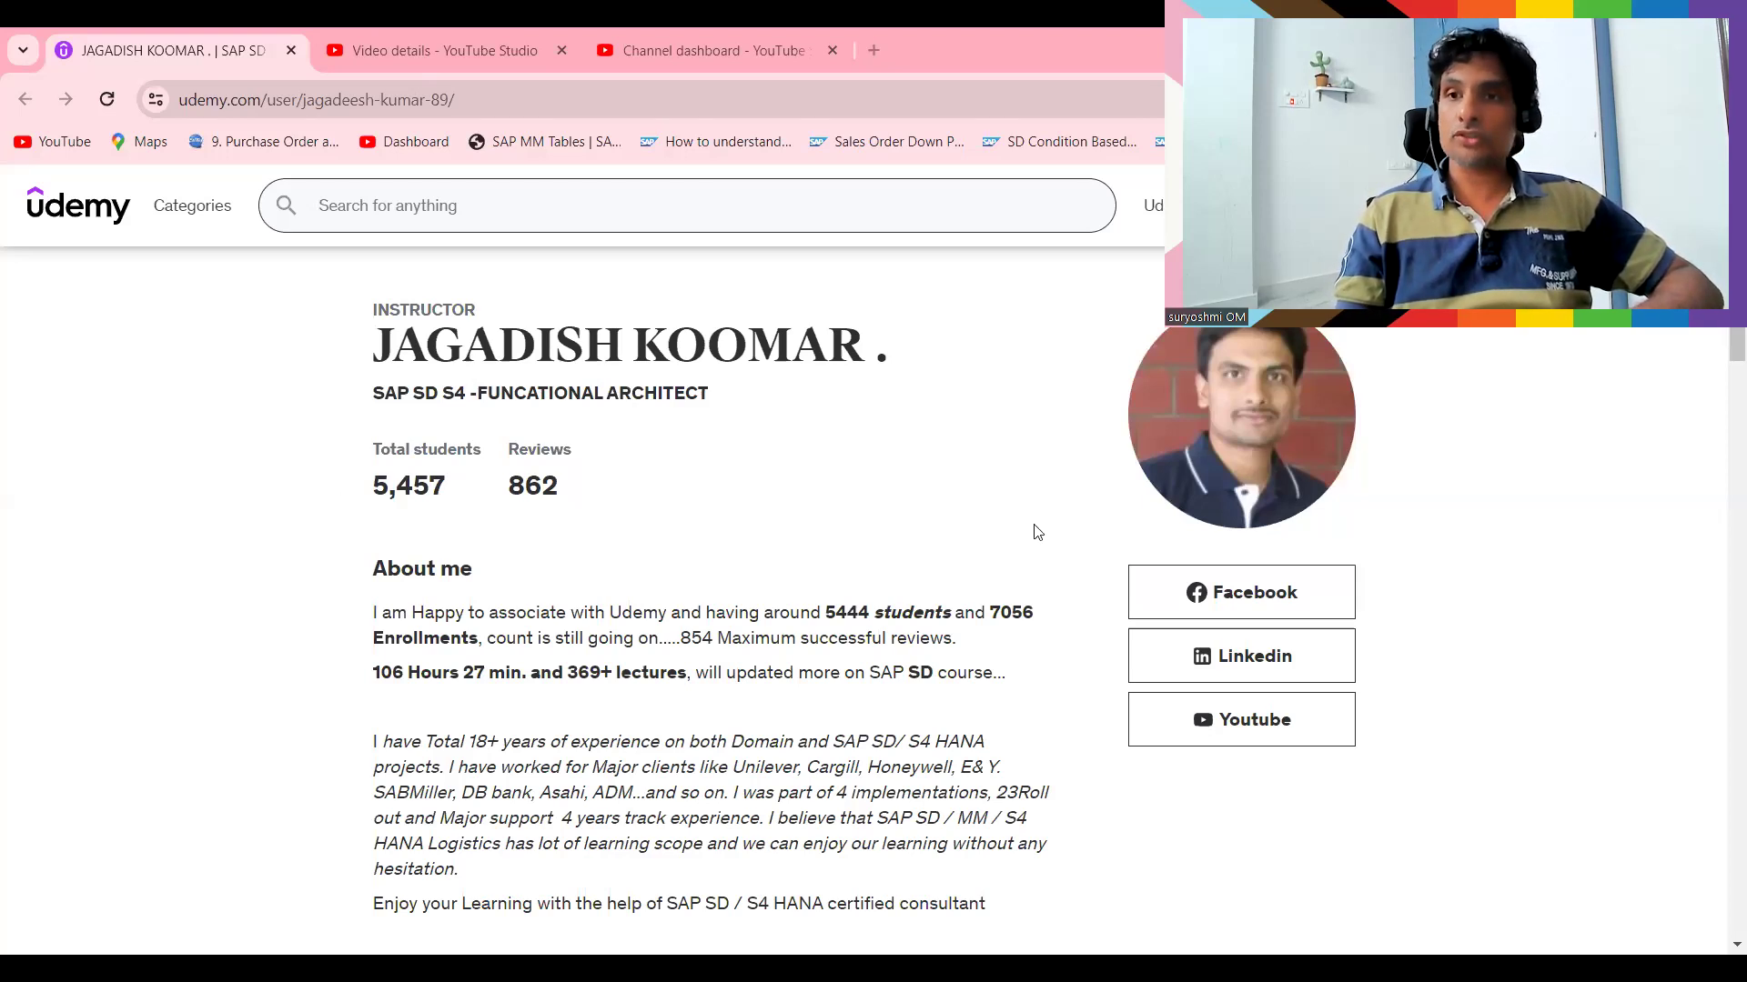
pyautogui.scroll(-7, 1722, 426)
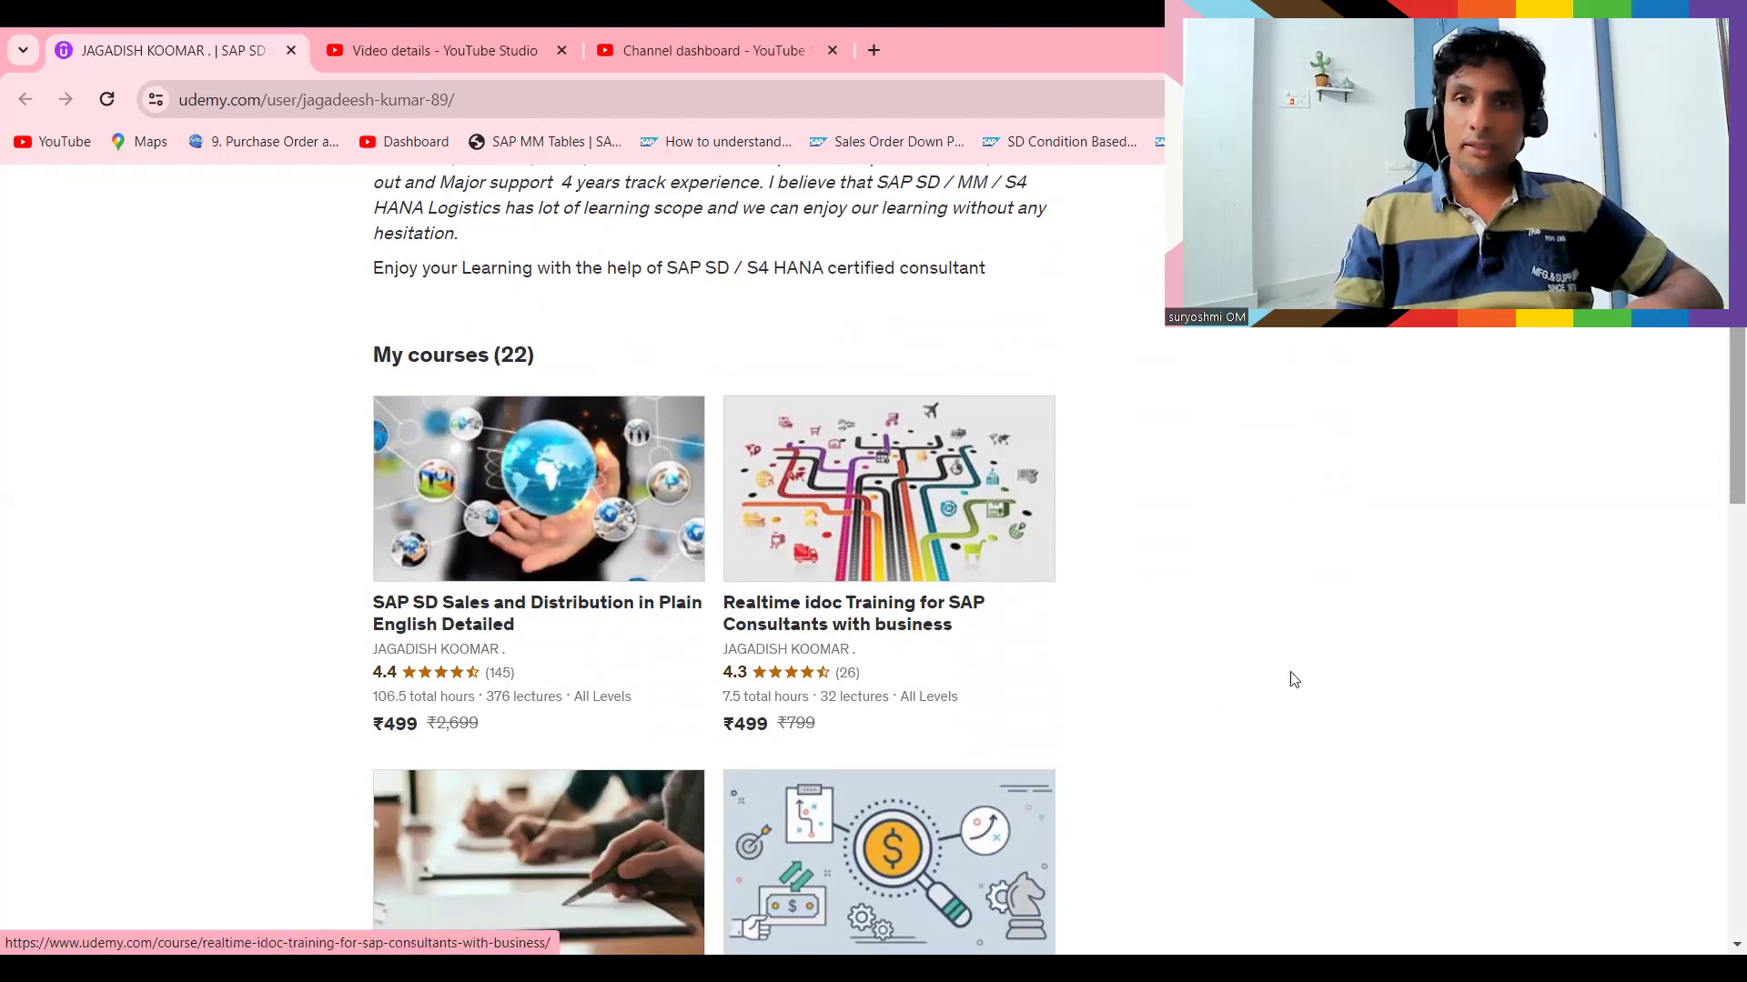
pyautogui.scroll(-2, 1722, 473)
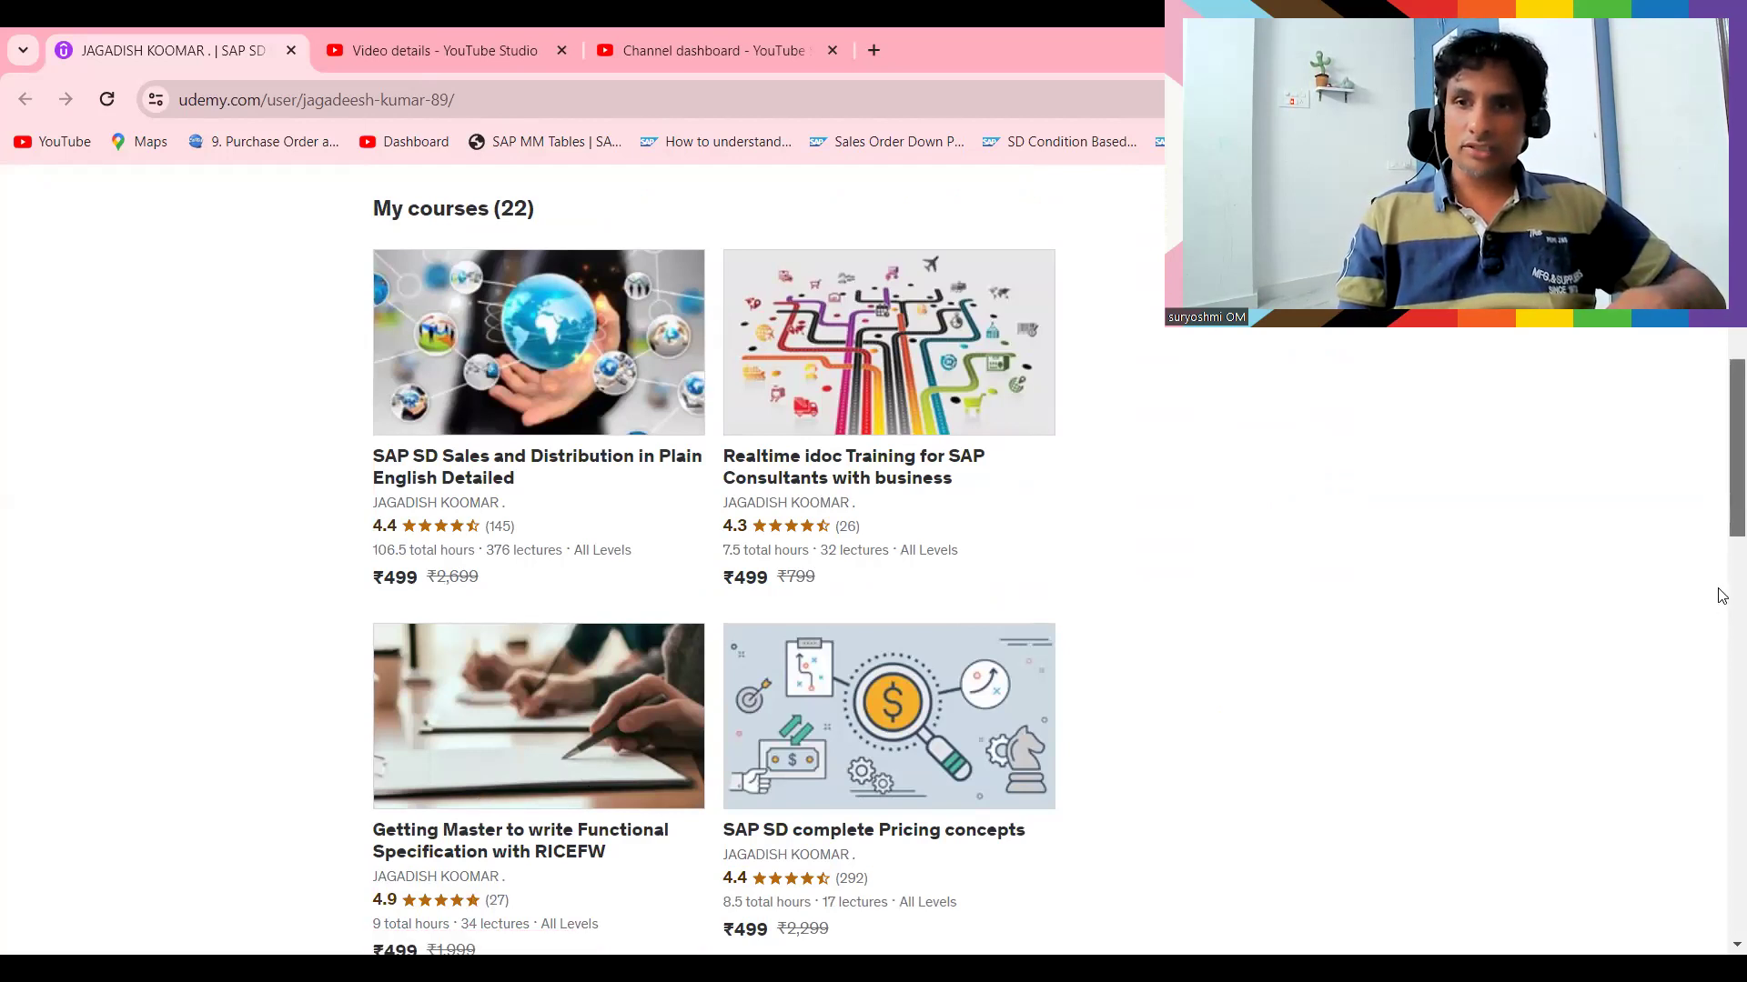
pyautogui.scroll(-10, 1720, 573)
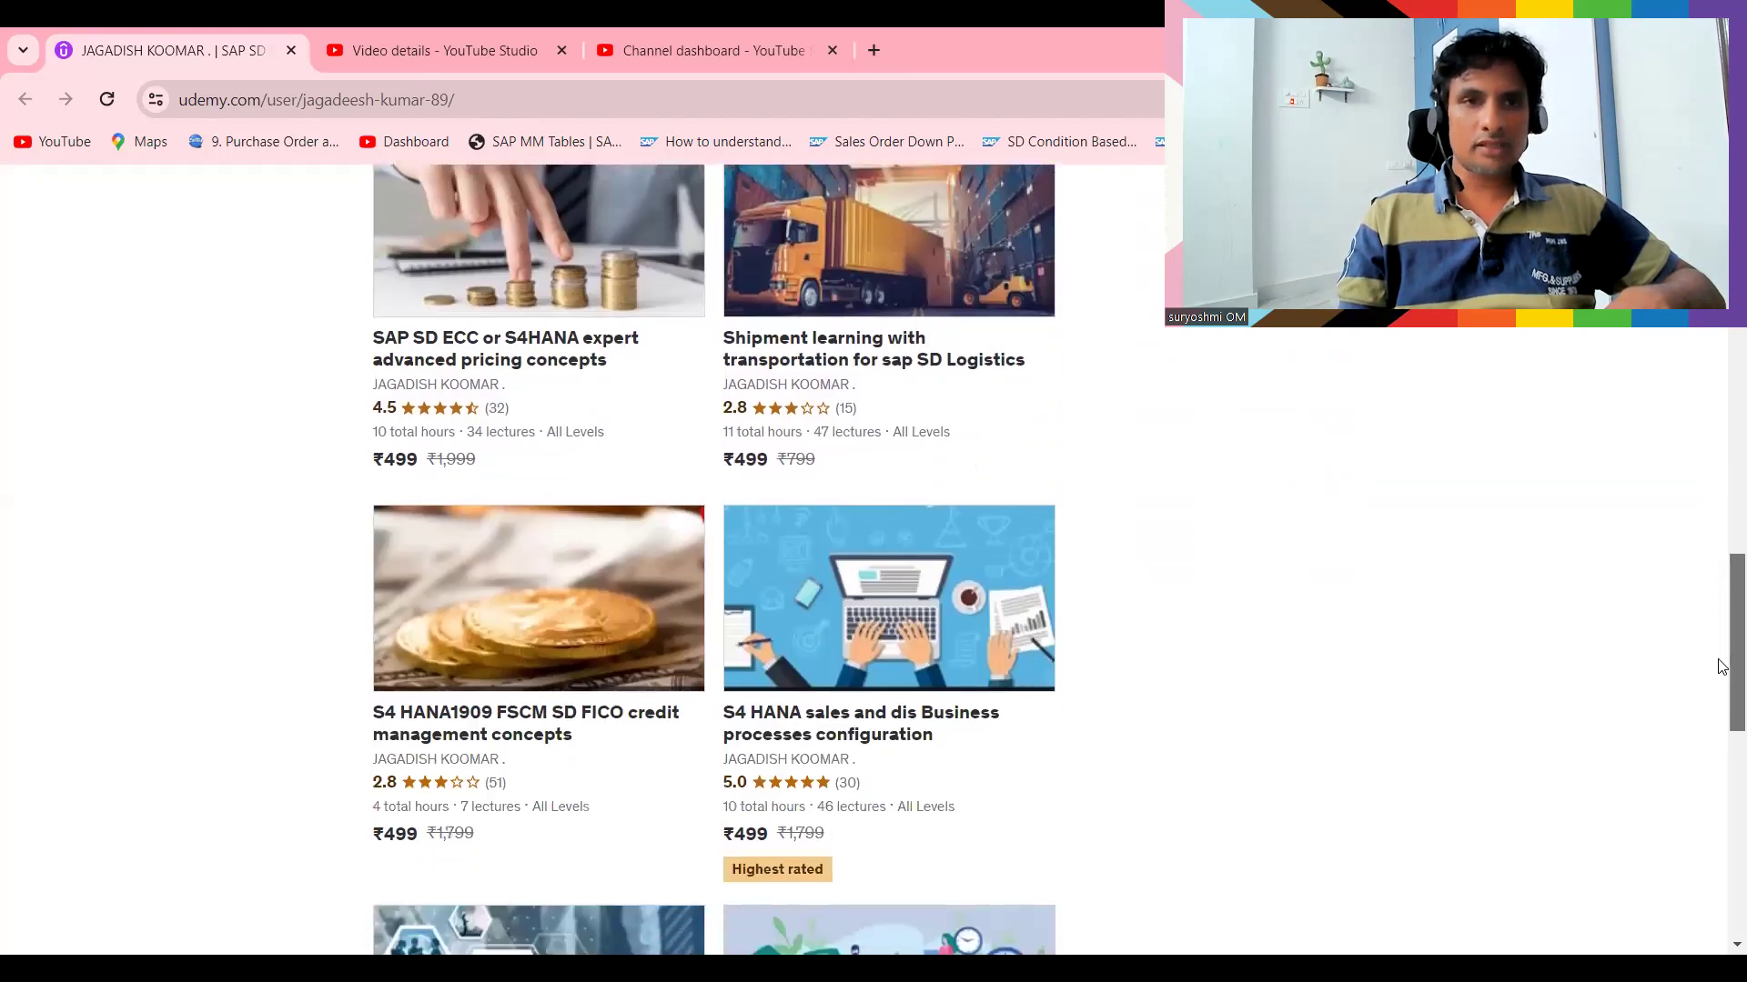
pyautogui.scroll(-4, 1722, 702)
pyautogui.scroll(20, 1719, 691)
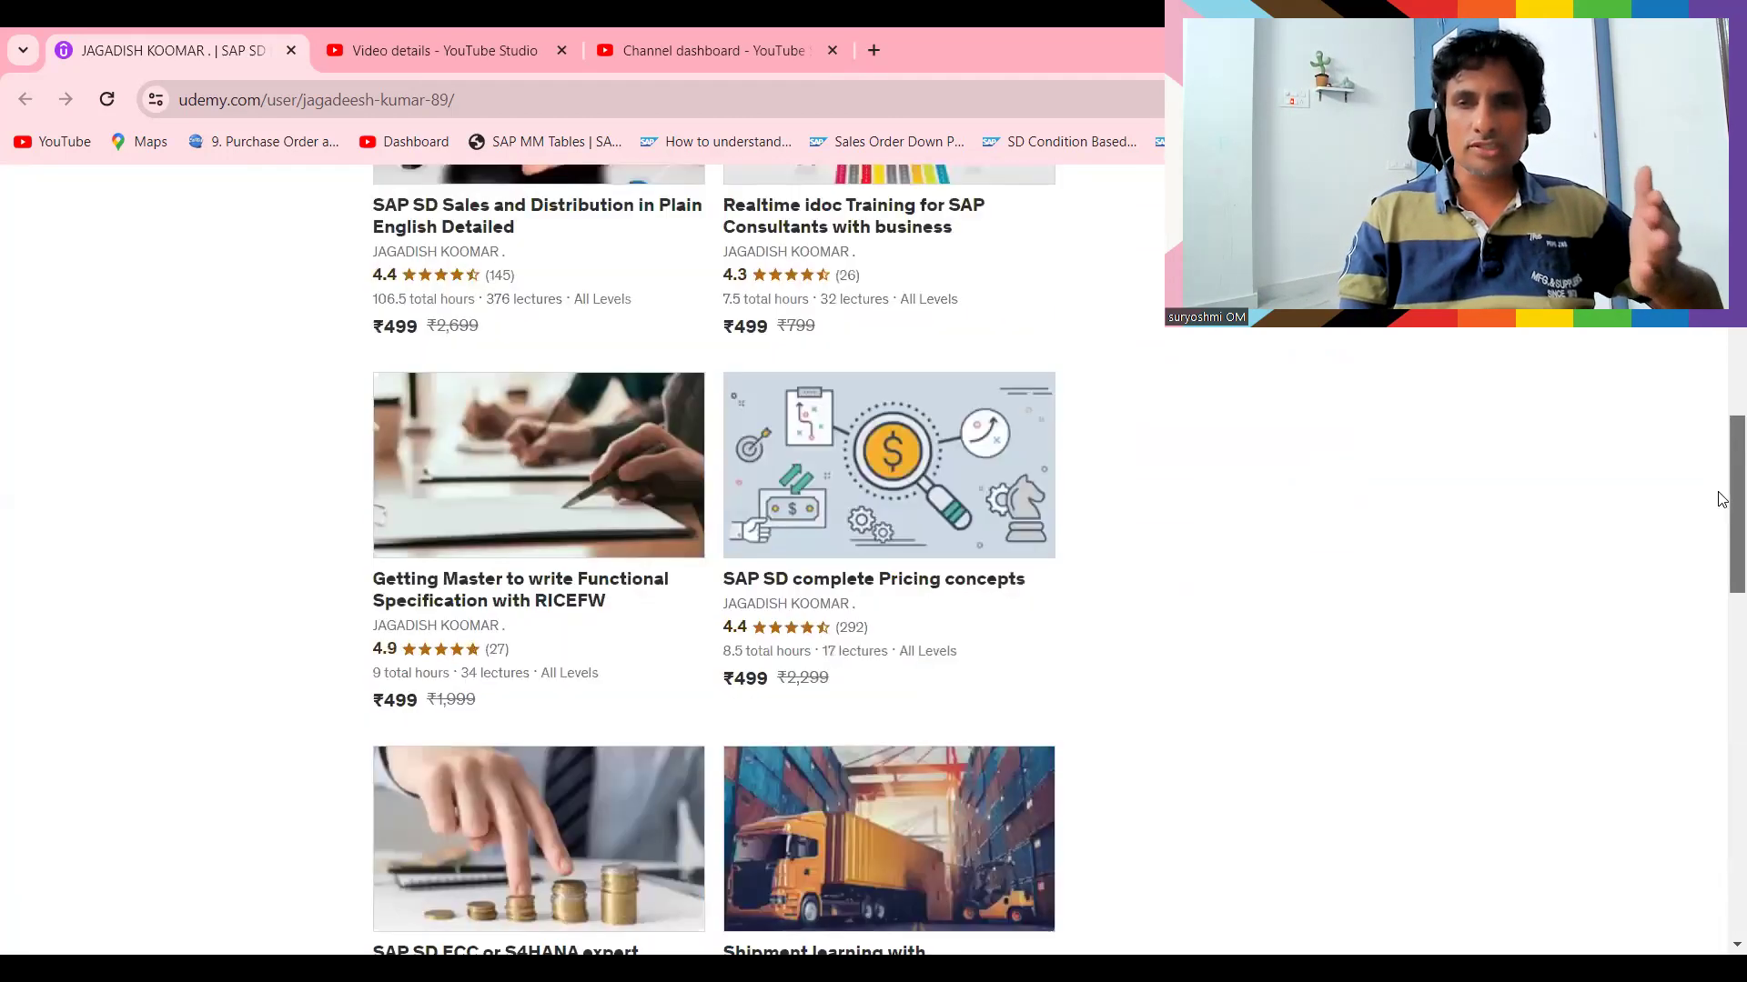
pyautogui.scroll(2, 874, 560)
pyautogui.scroll(-2, 874, 559)
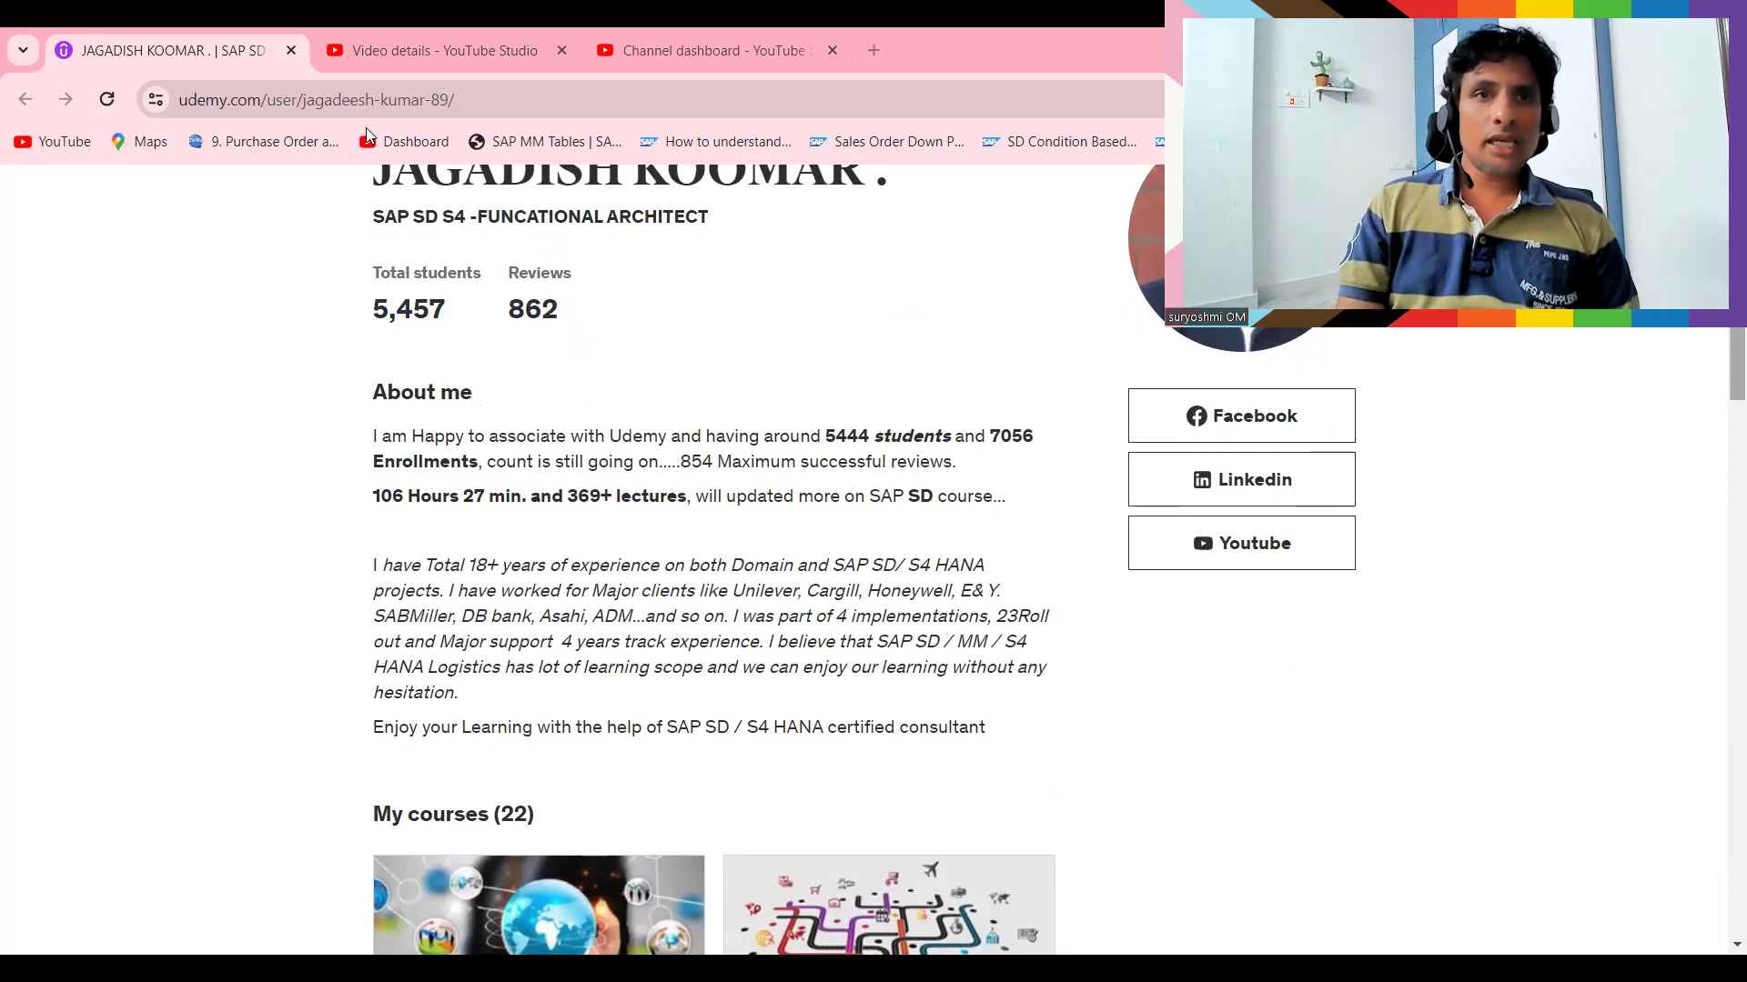
# View the video details, then the YouTube Studio Channel dashboard with 1,912 subscribers
pyautogui.click(413, 55)
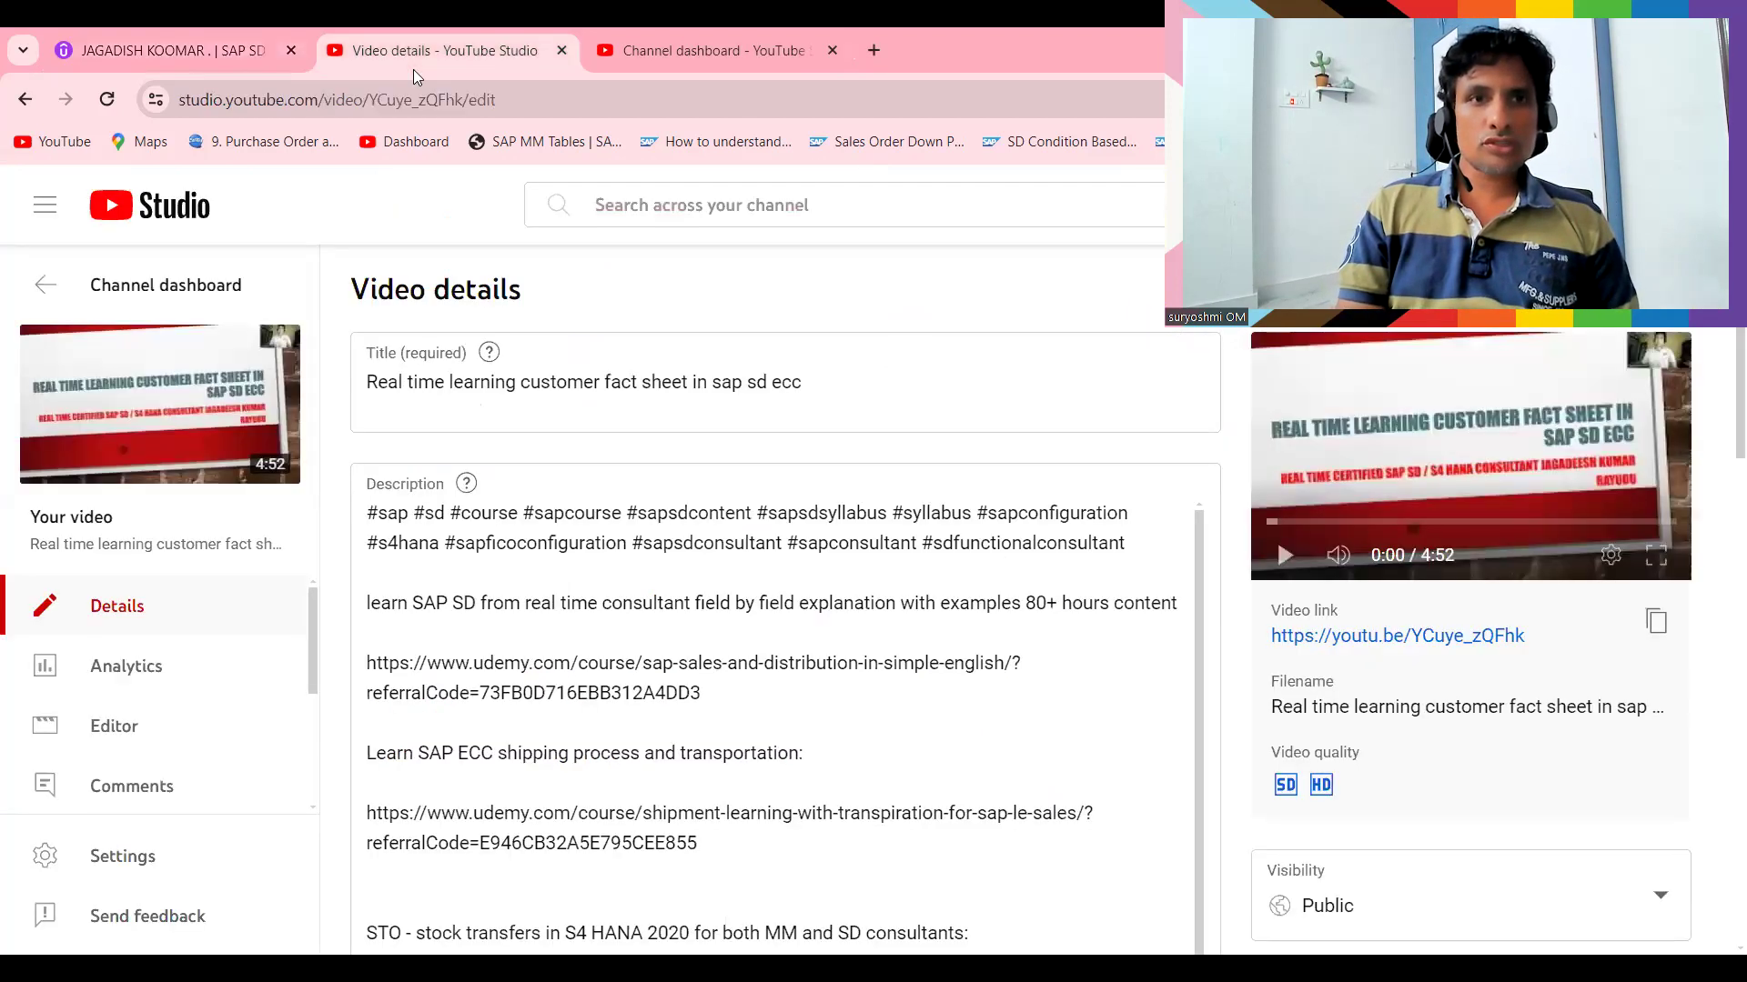
pyautogui.hotkey('ctrl', 'Tab')
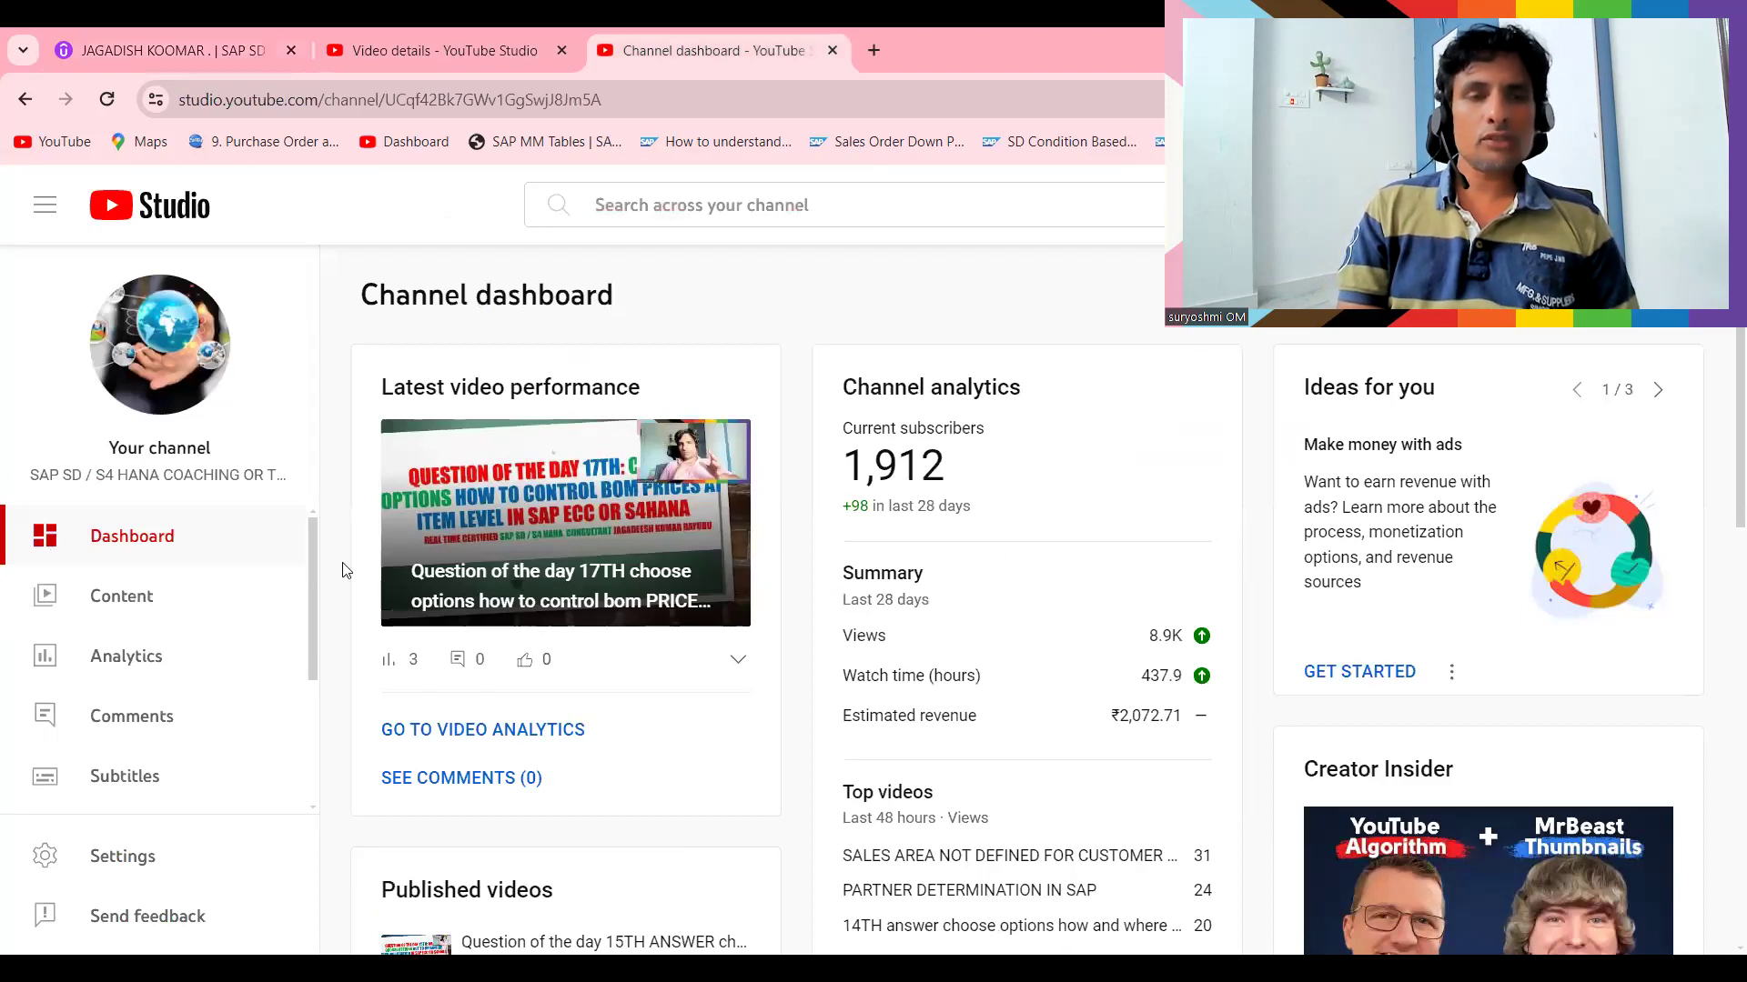